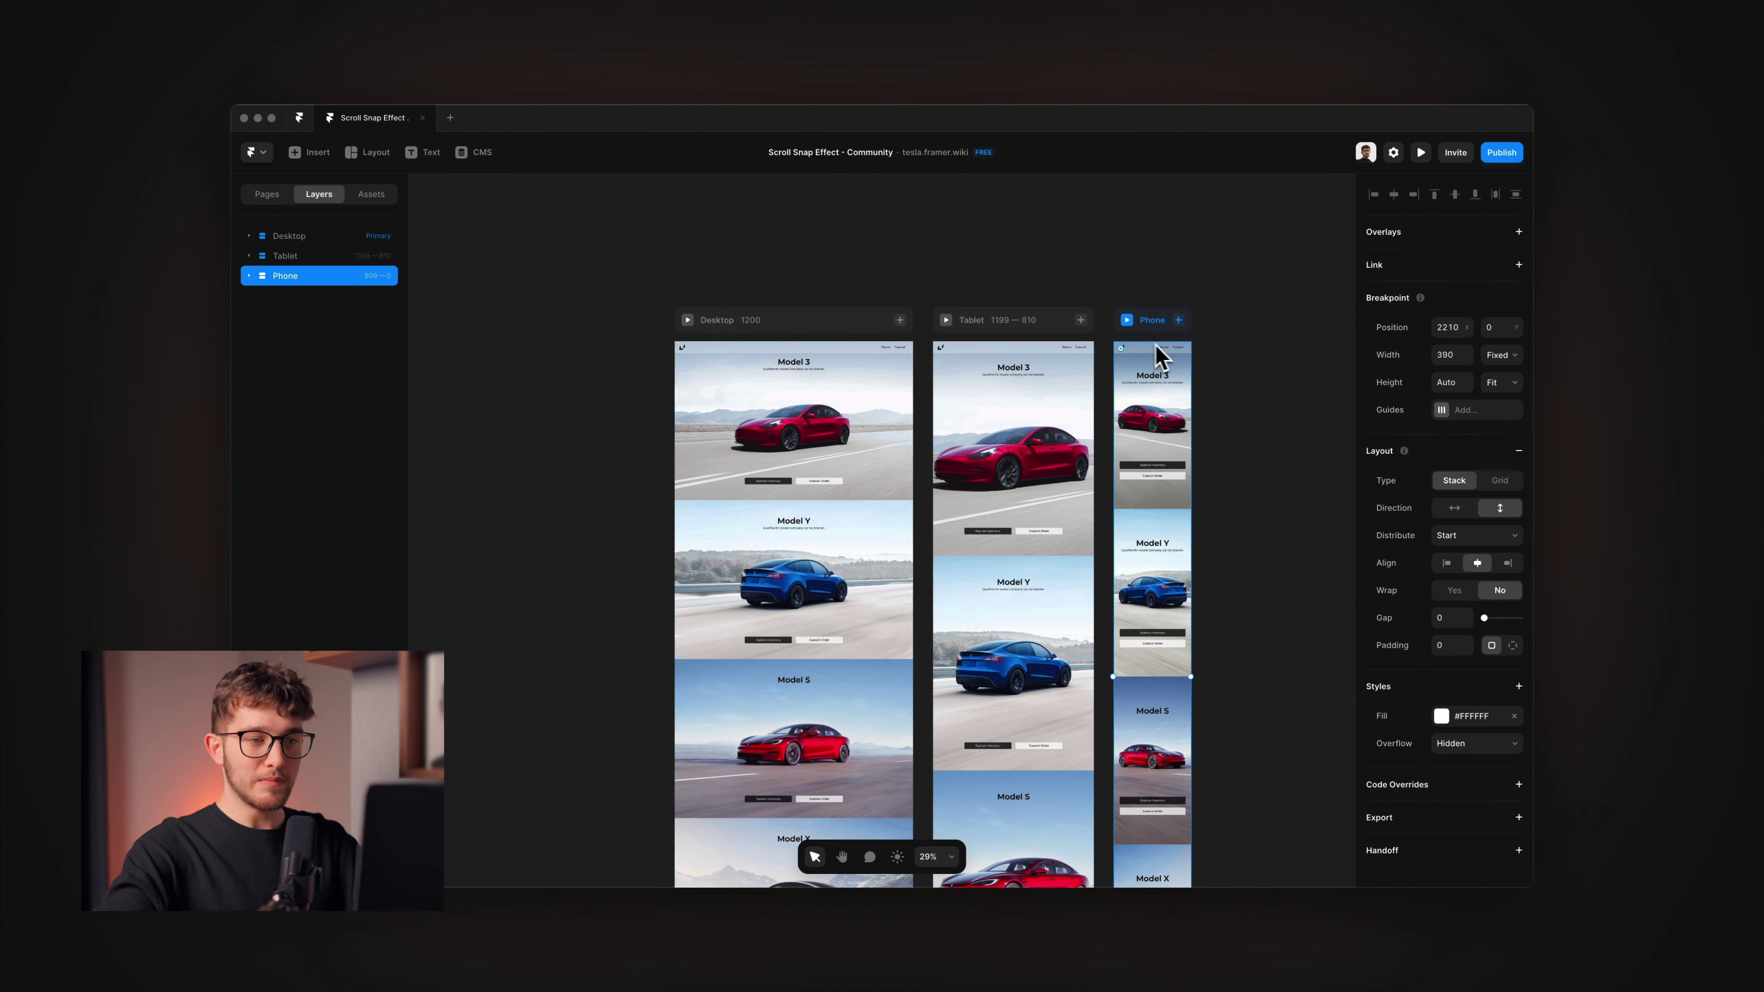
Step: Preview the Desktop breakpoint, check its responsiveness by widening and narrowing the preview frame, and return to the canvas
scroll(1155, 347, "right", 2)
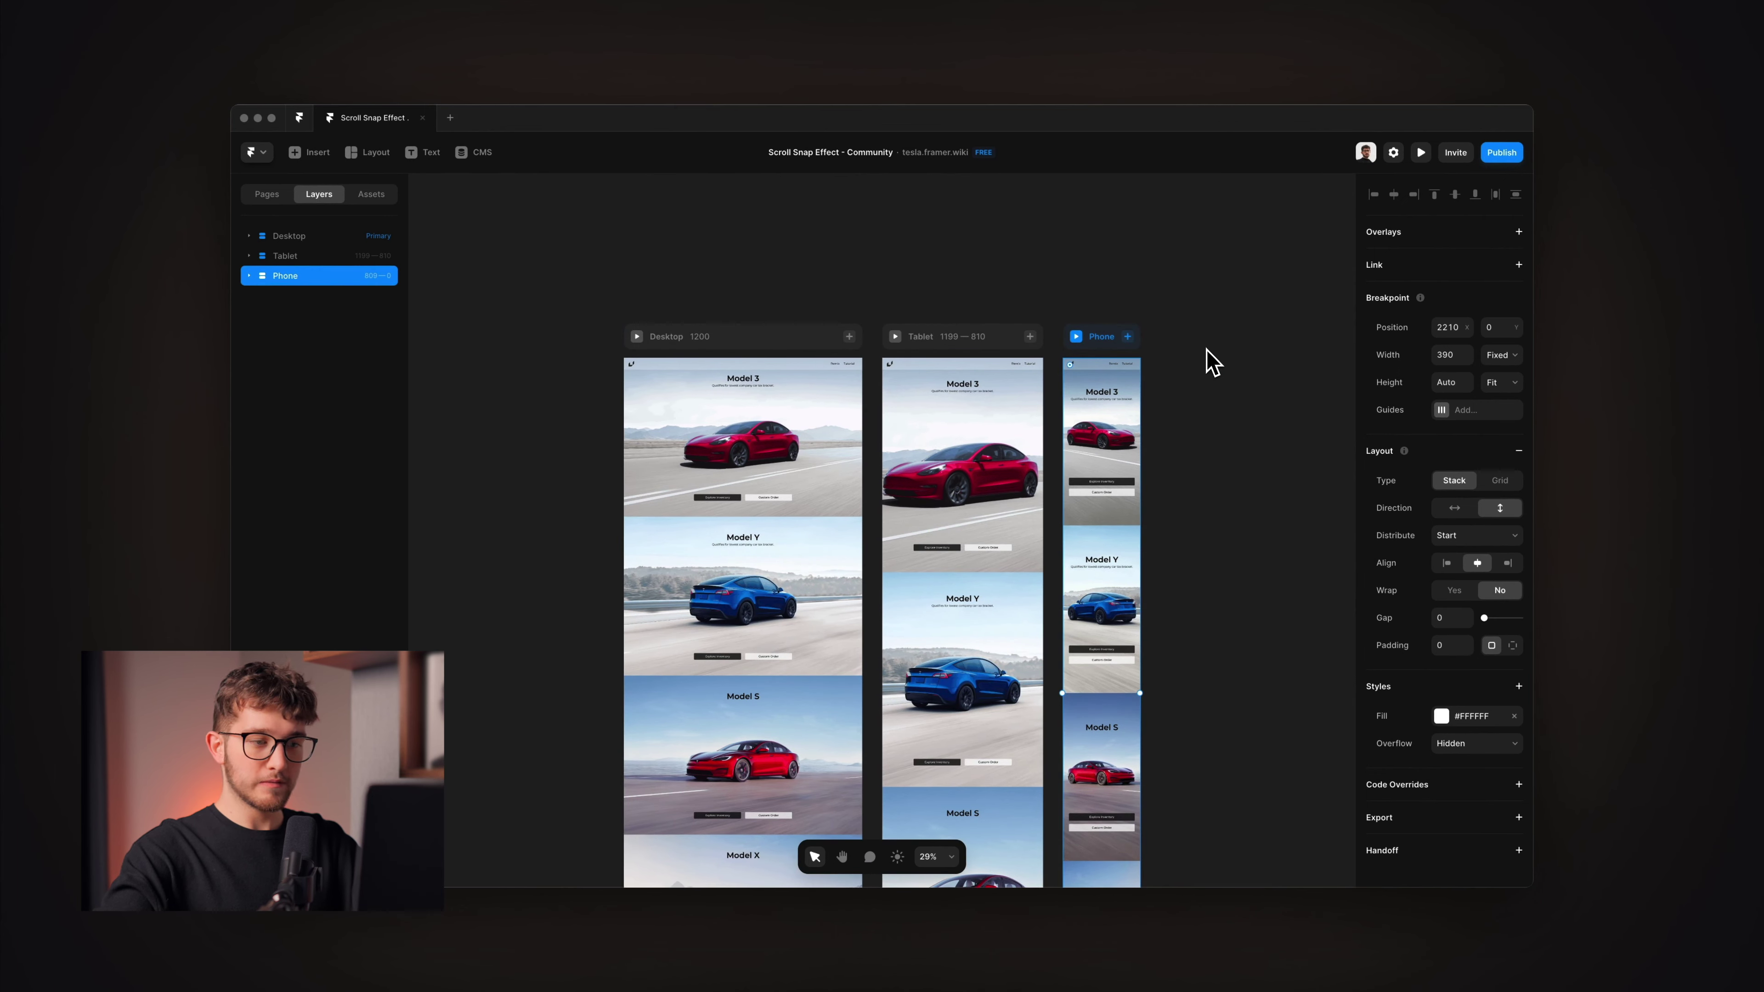
scroll(649, 362, "up", 3)
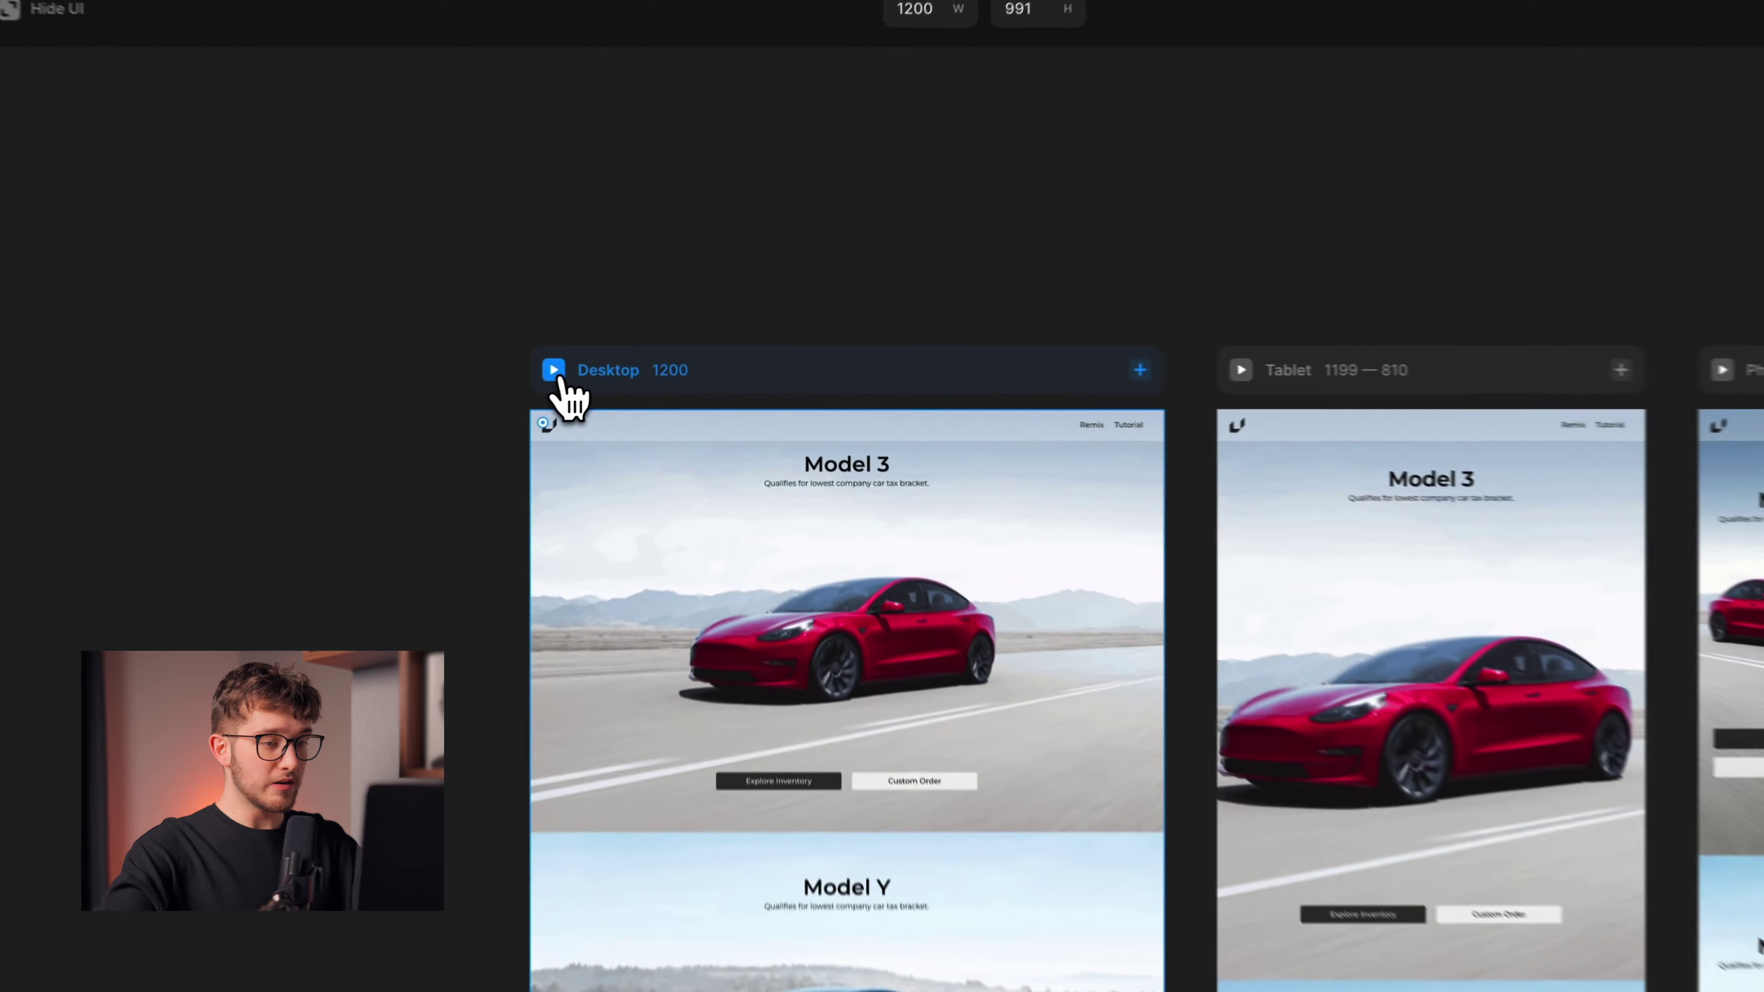
left_click(554, 369)
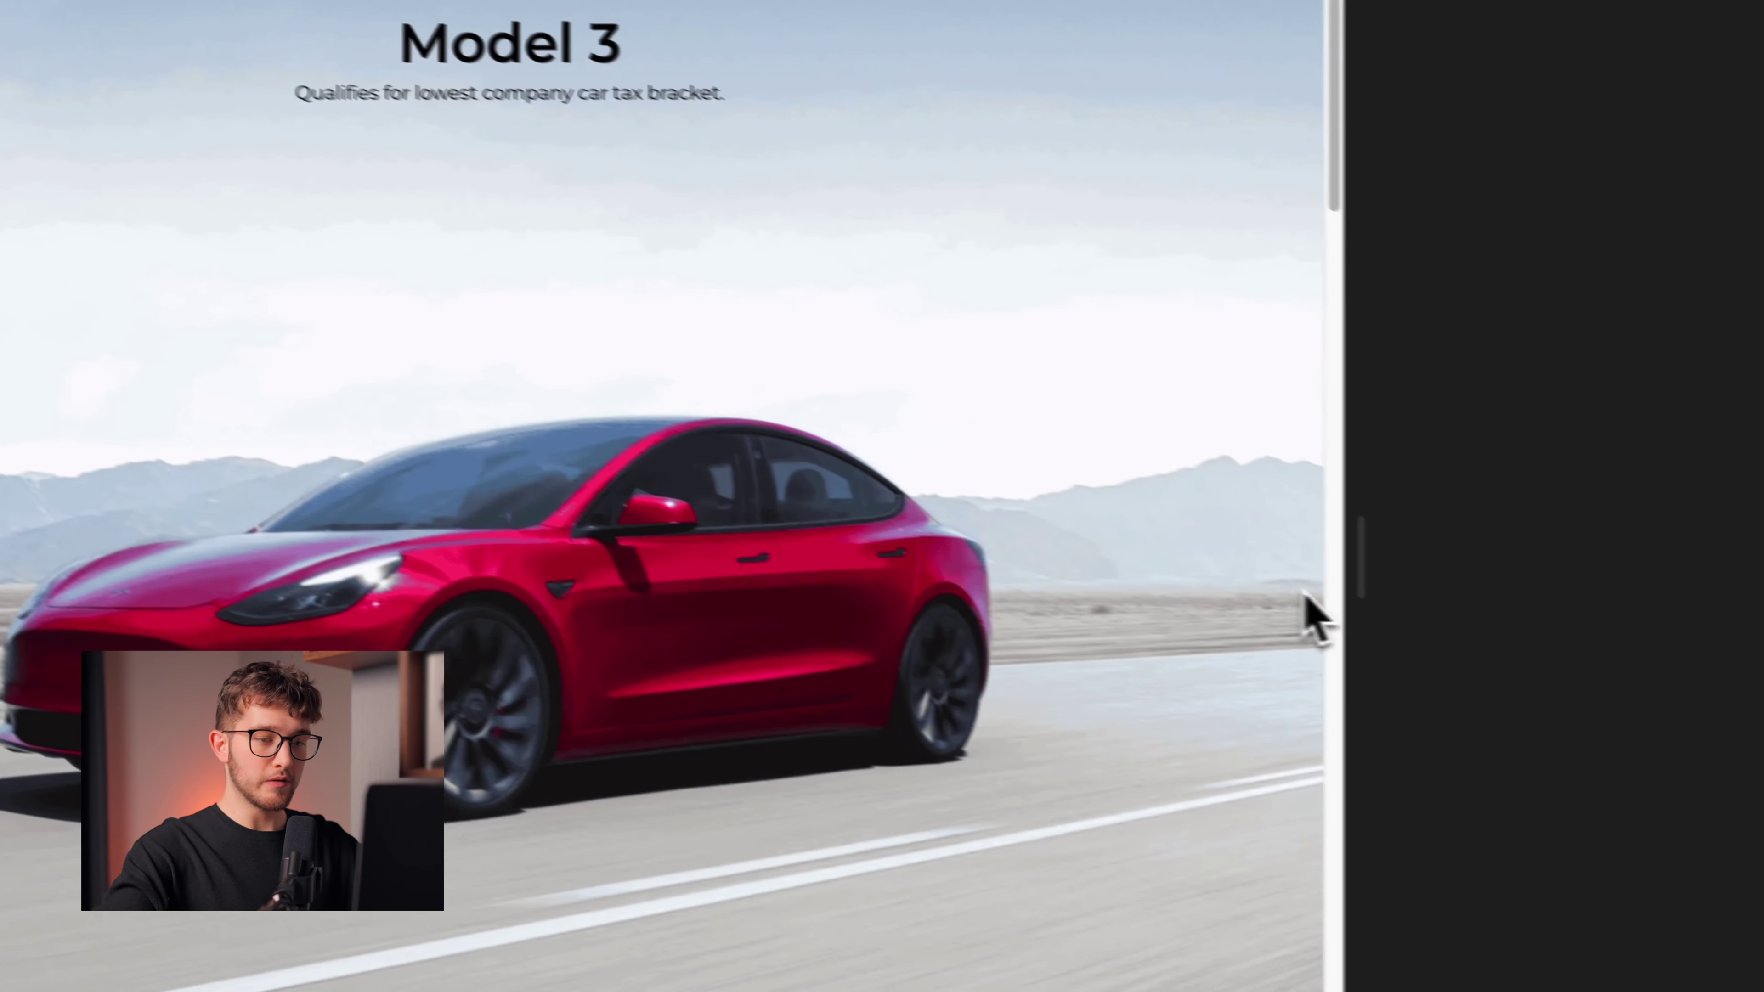
left_click_drag(1361, 556, 1491, 514)
scroll(1011, 516, "down", 2)
scroll(1011, 516, "up", 2)
left_click_drag(1500, 504, 1361, 507)
left_click(1431, 203)
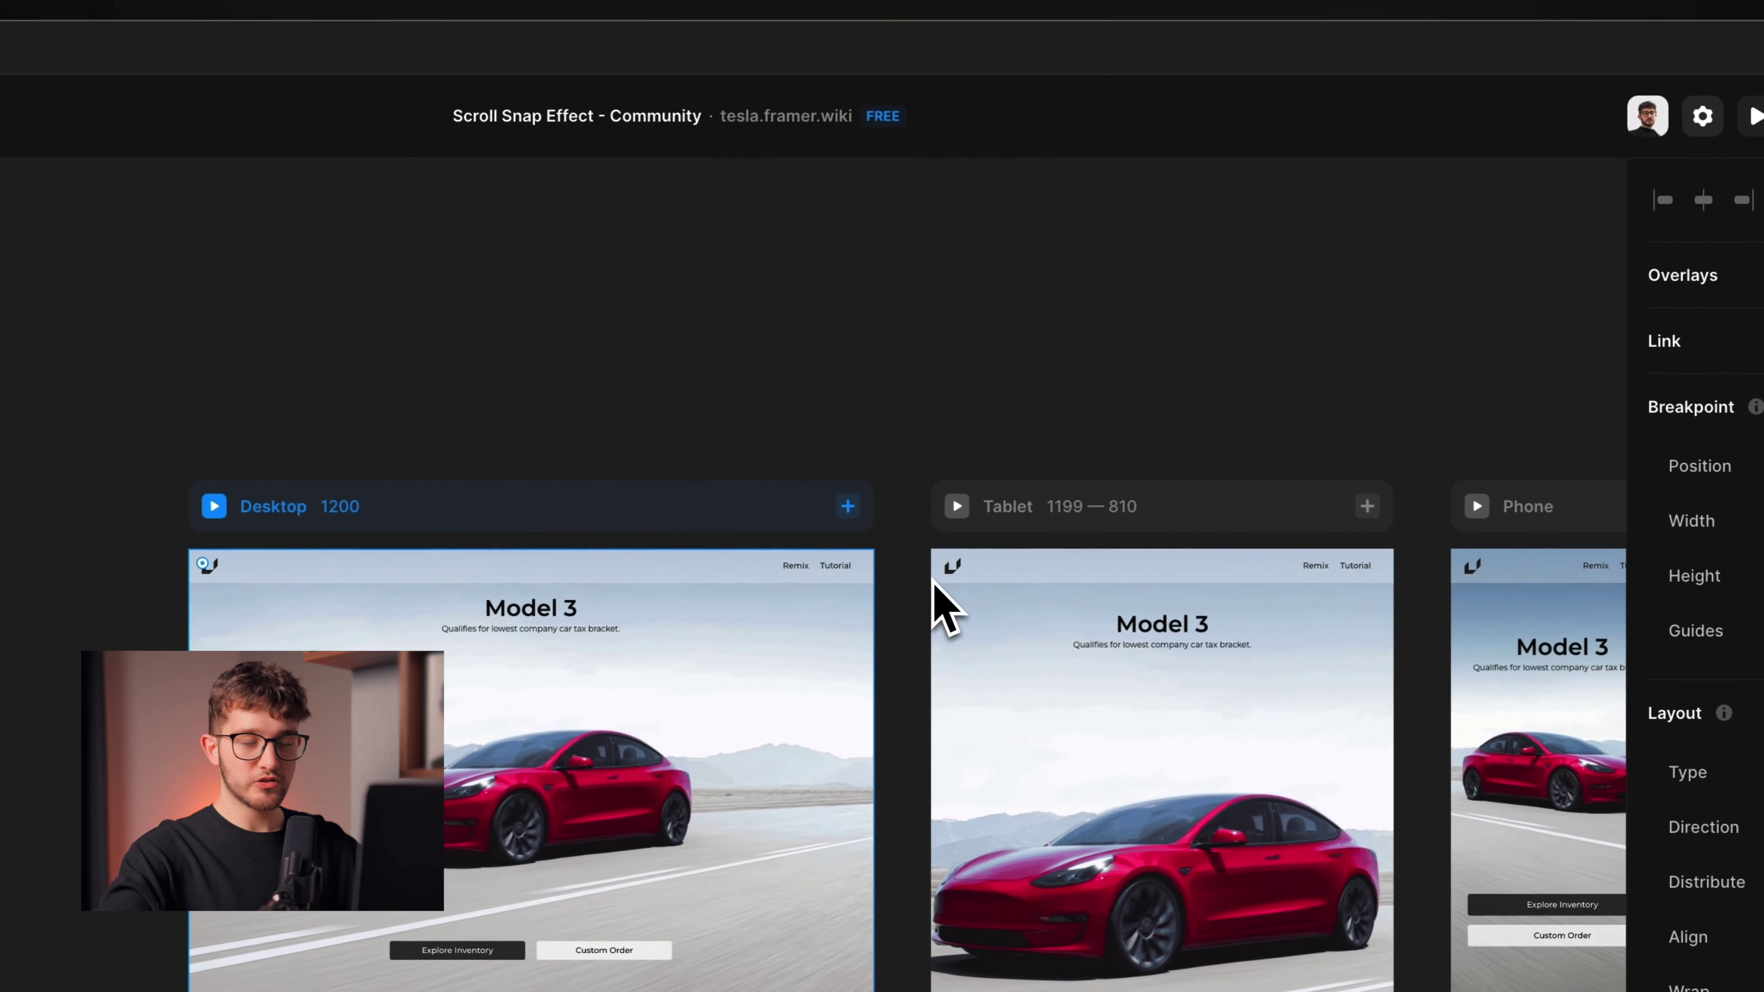
left_click(451, 328)
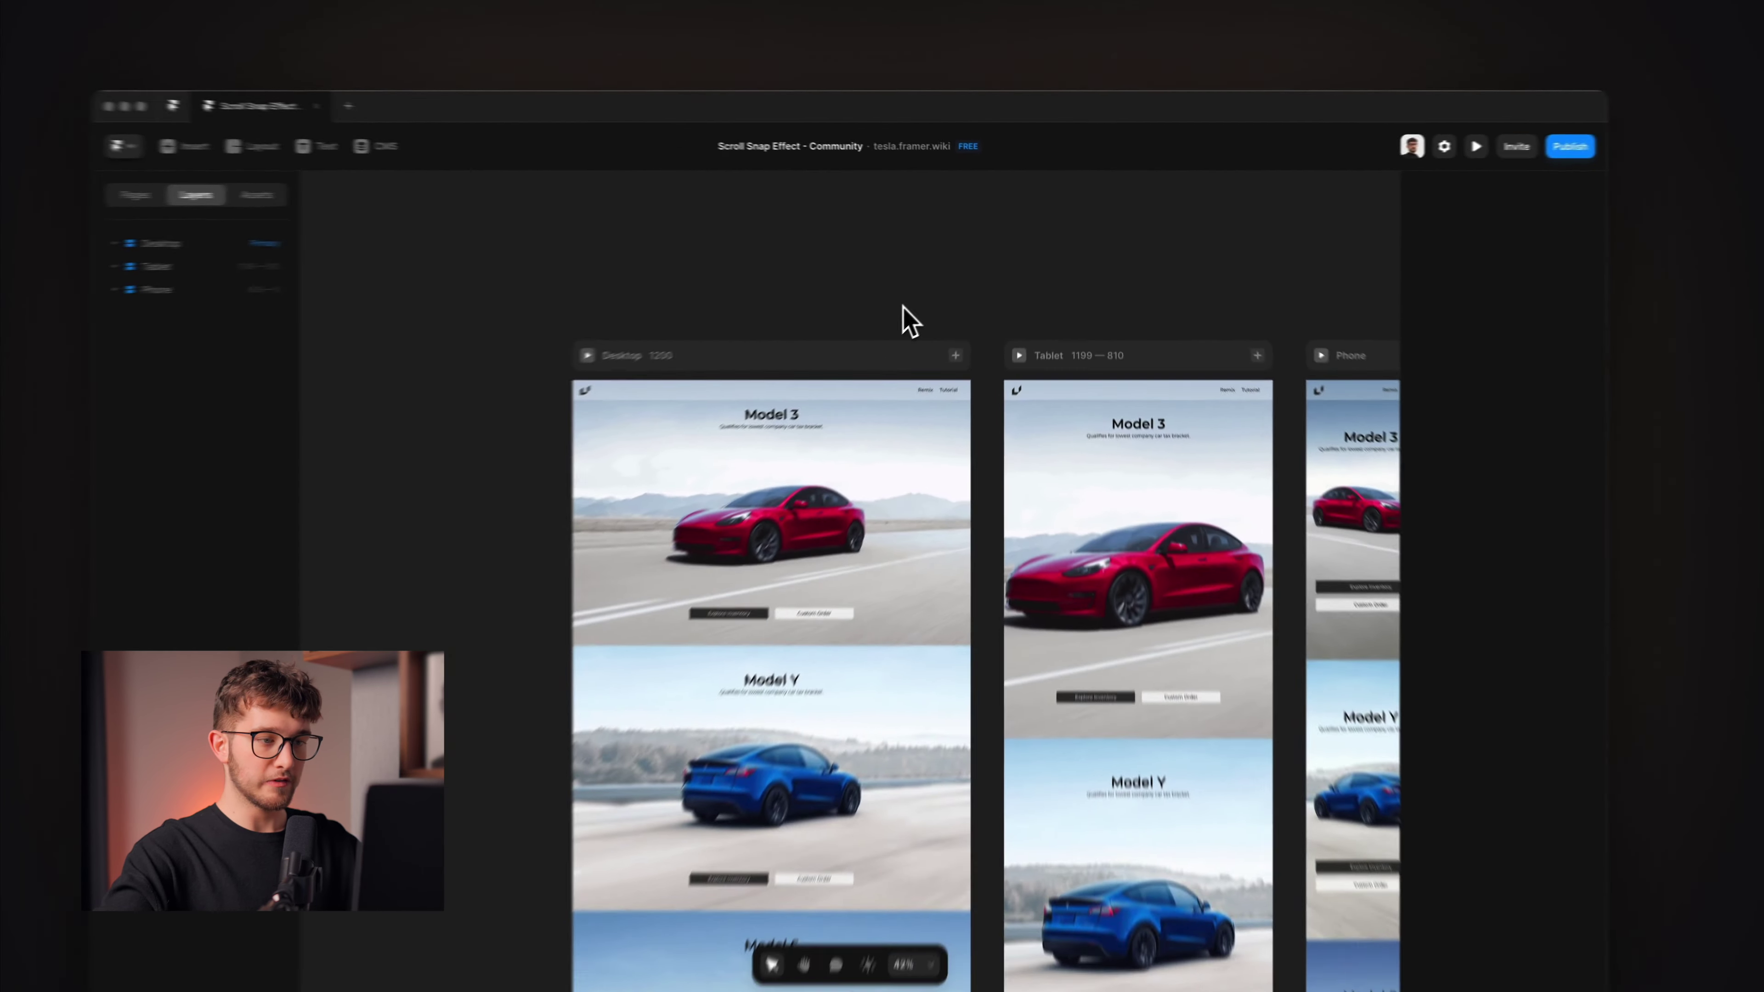
Step: Open the image fill settings of the Model 3 layer in the first Desktop section and check its alt text
scroll(289, 317, "up", 3)
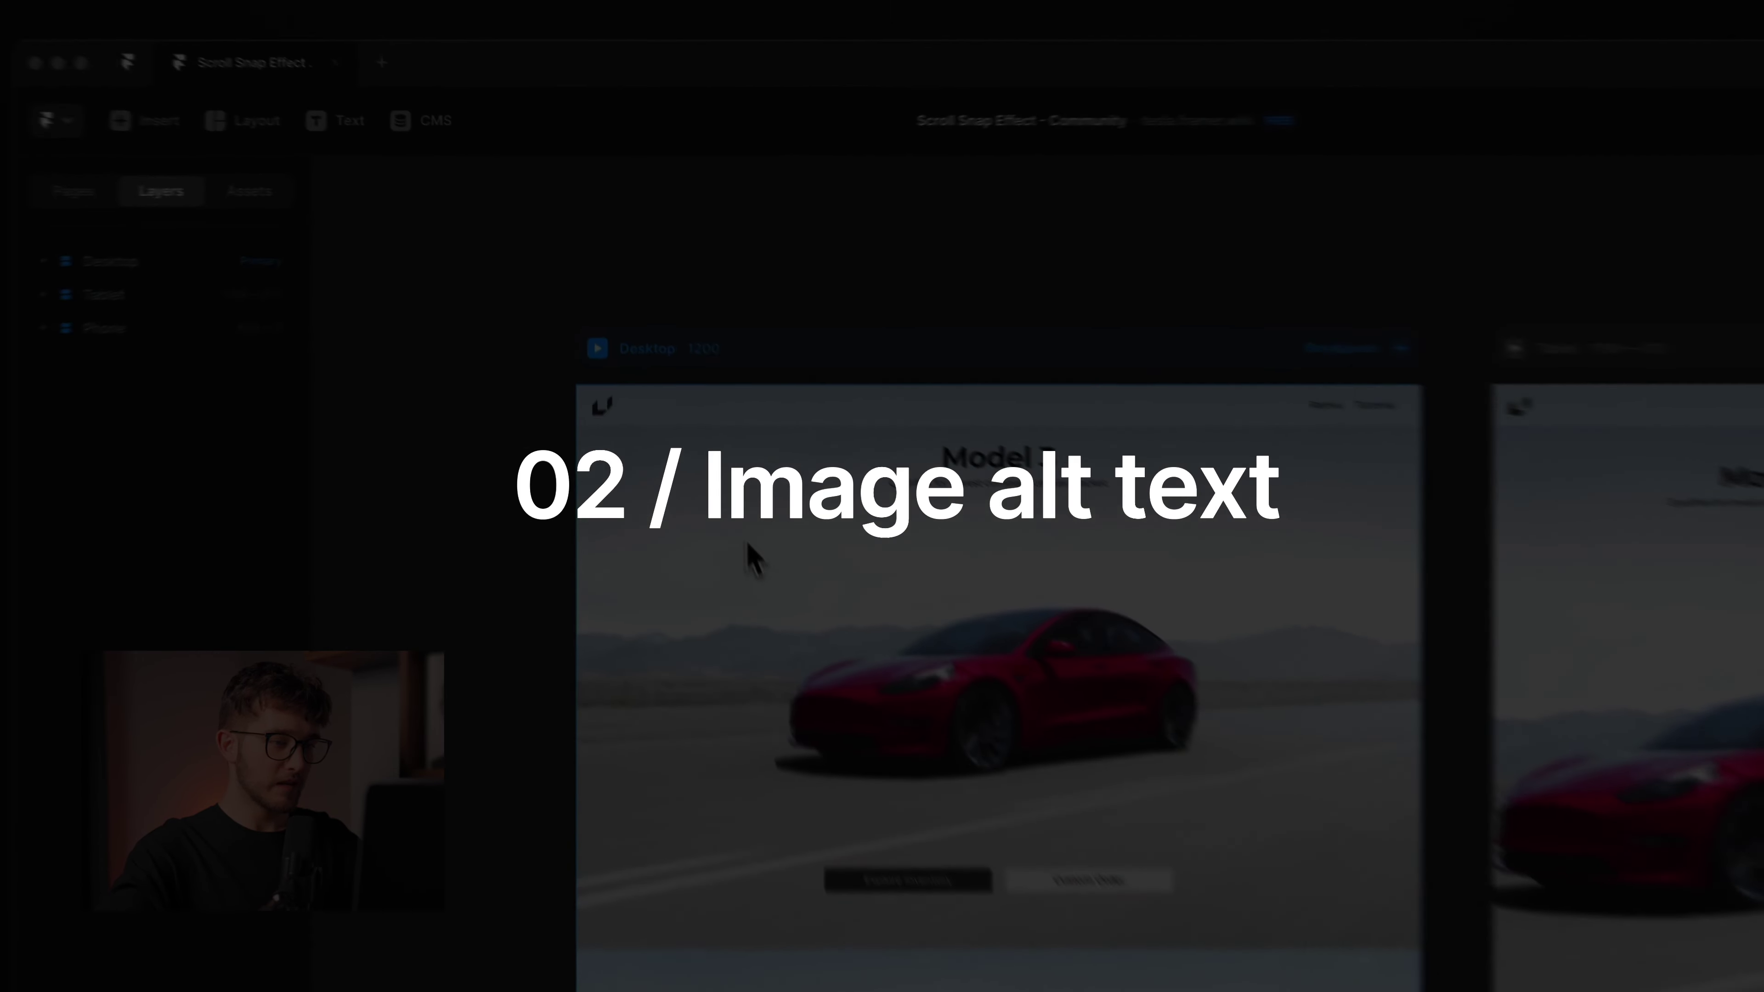
left_click(754, 562)
scroll(845, 643, "up", 5)
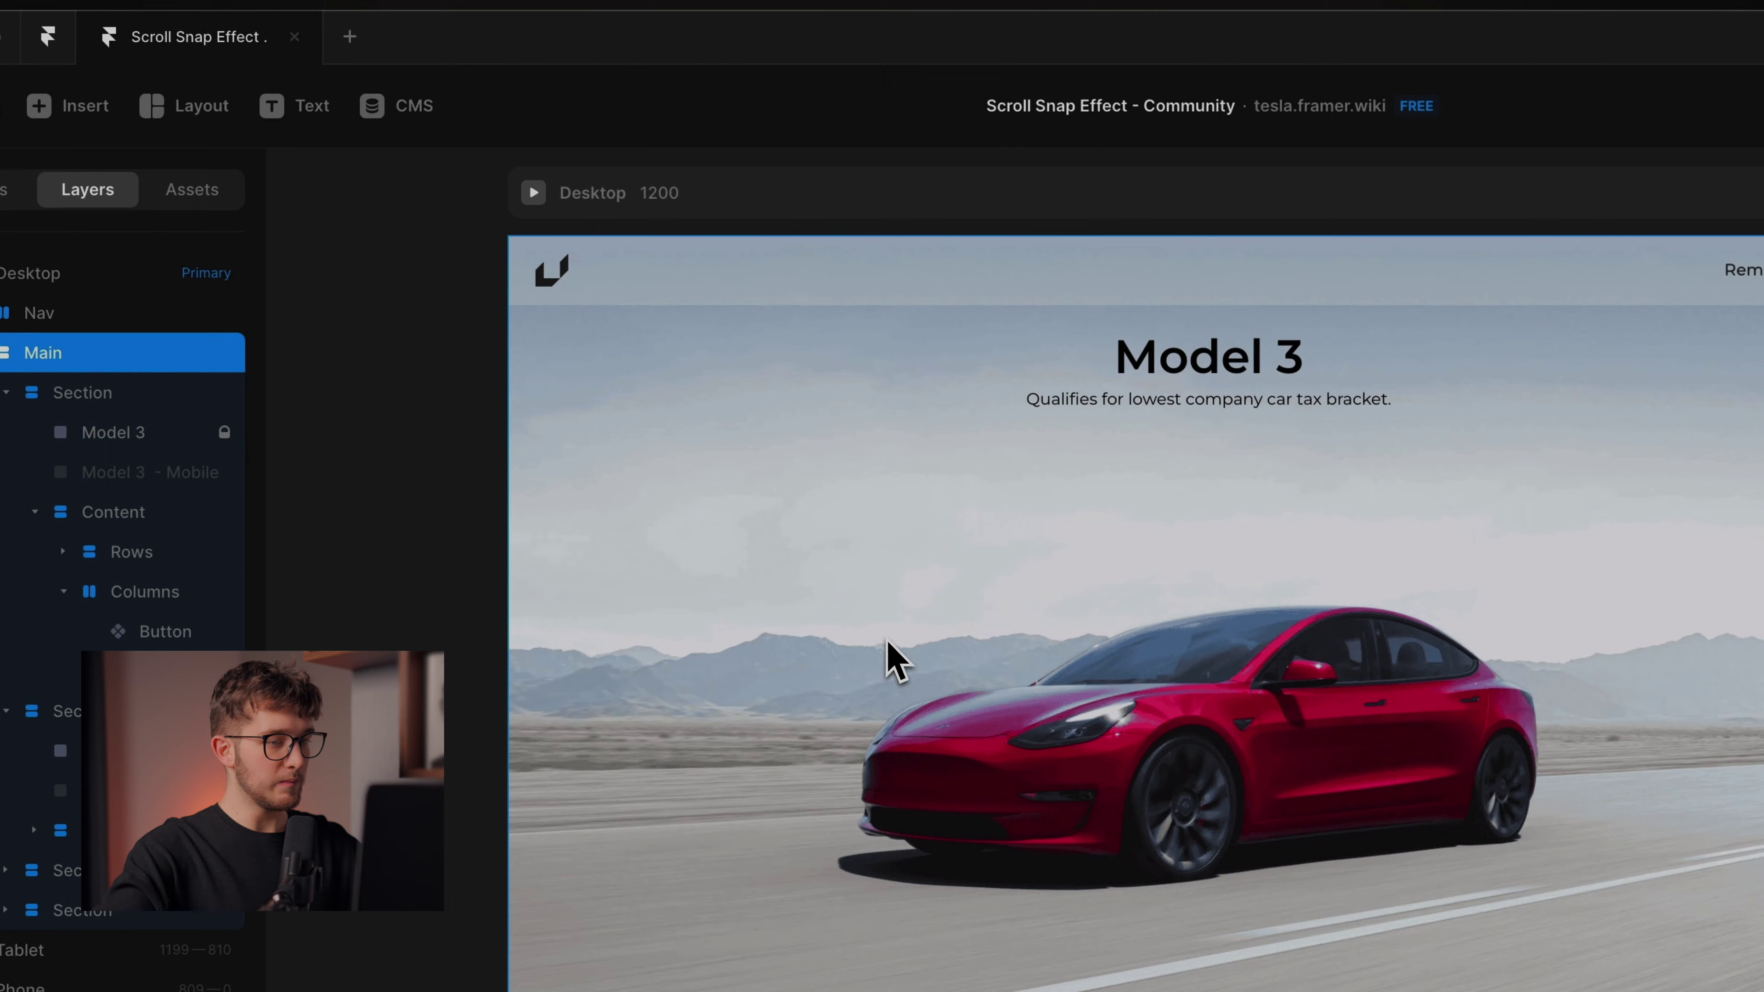
left_click(991, 652)
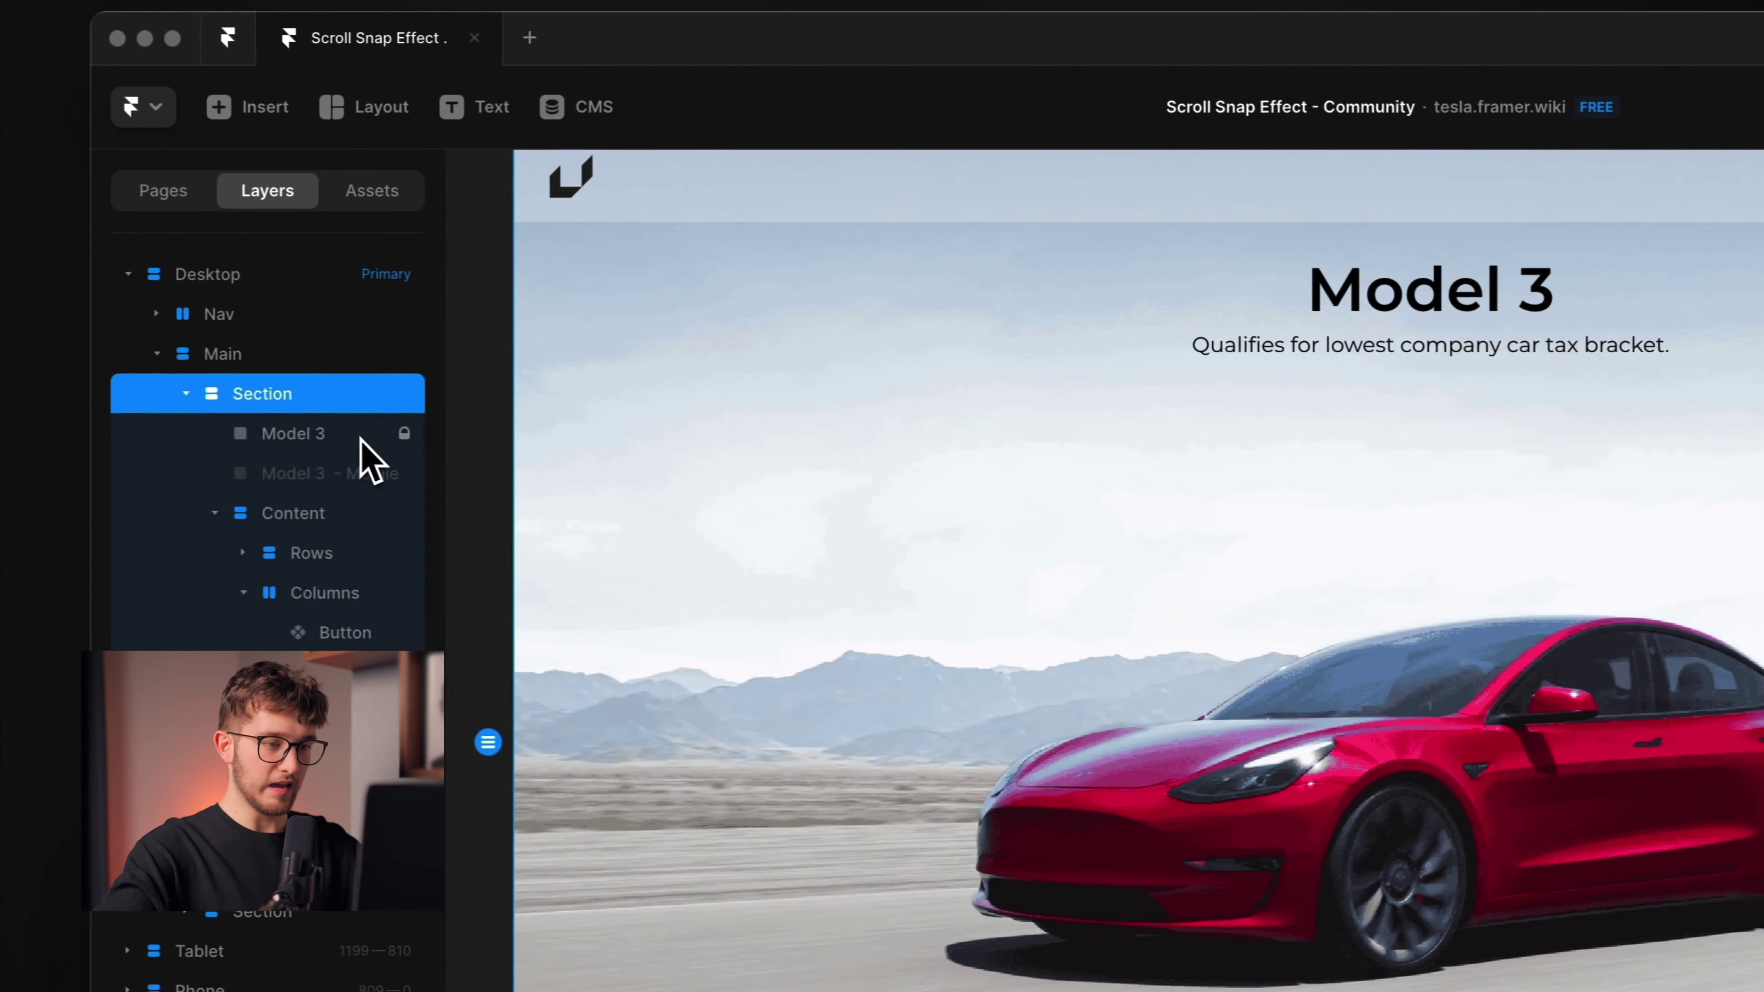
left_click(179, 436)
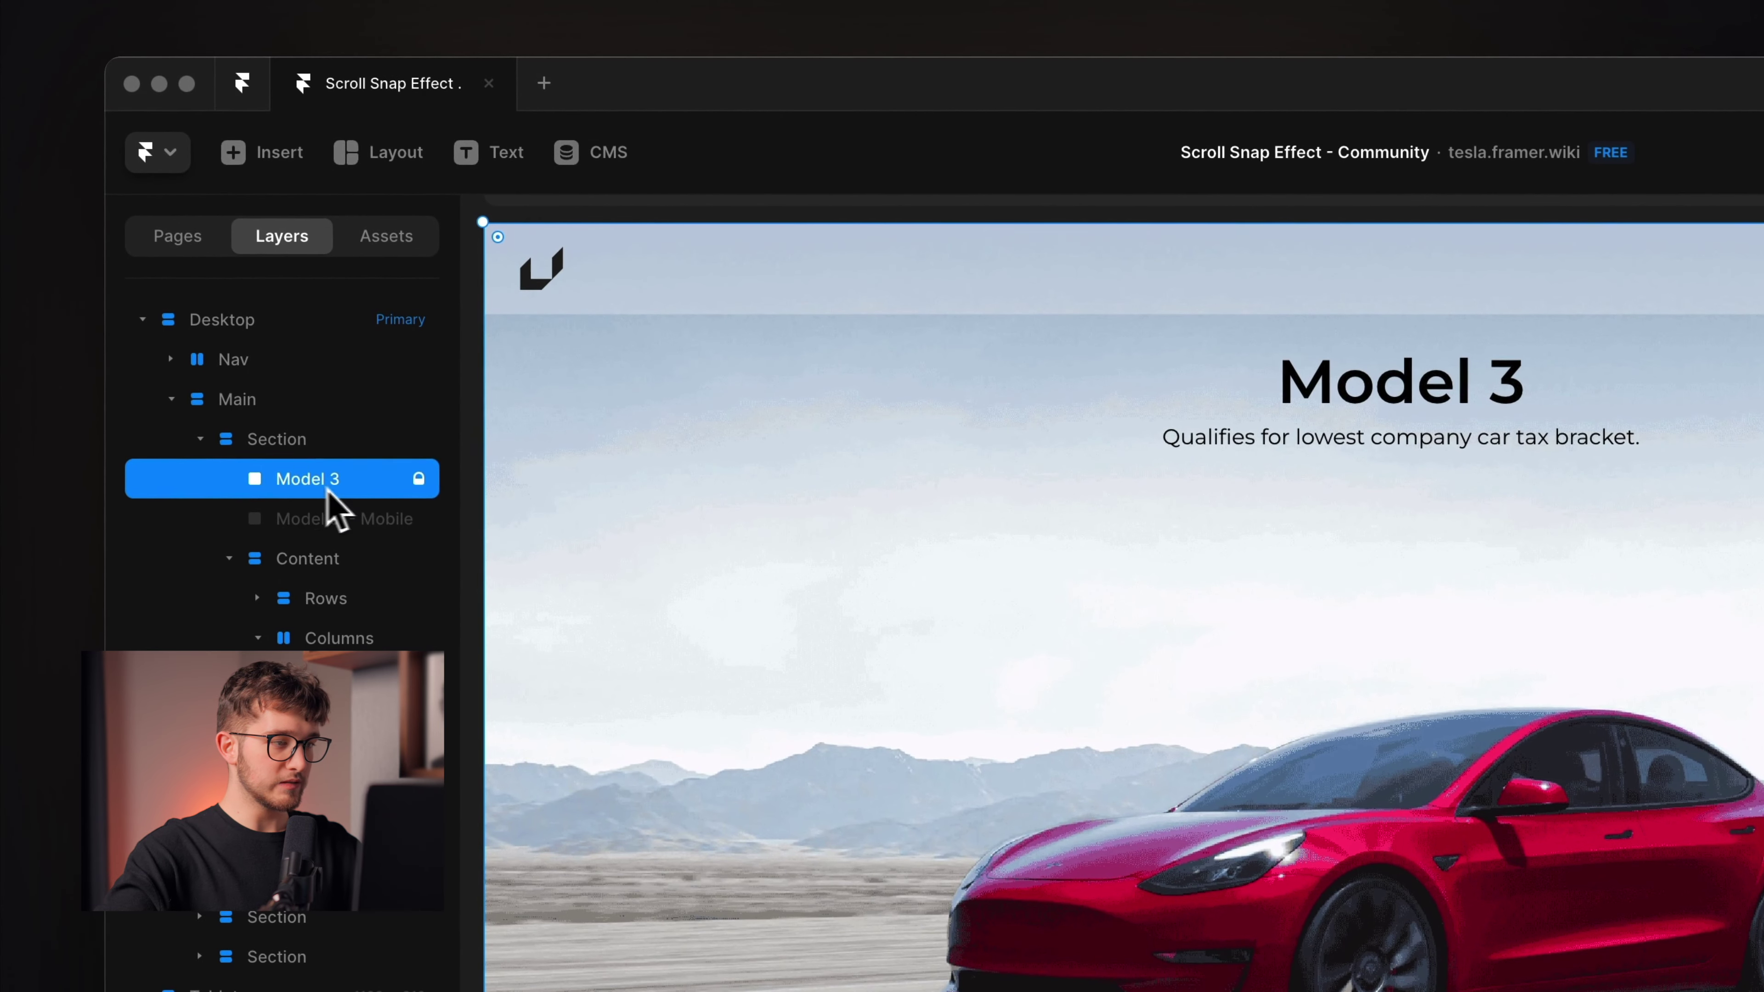
double_click(294, 384)
key("Return")
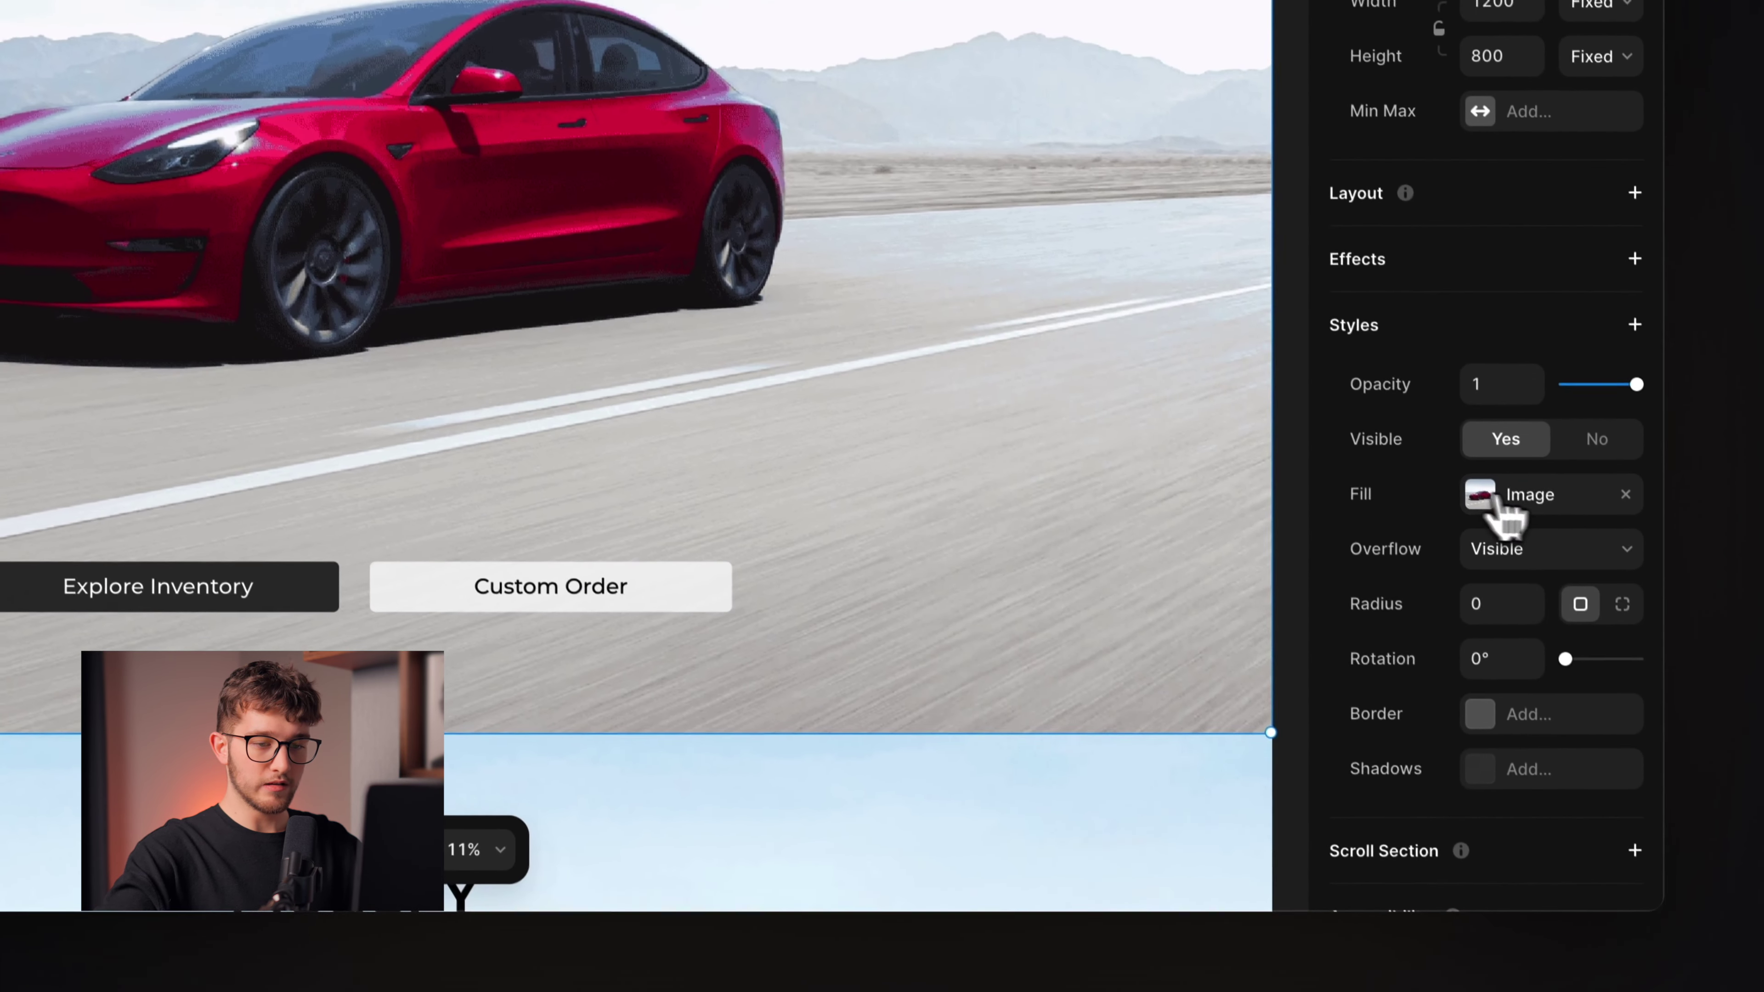
left_click(1531, 618)
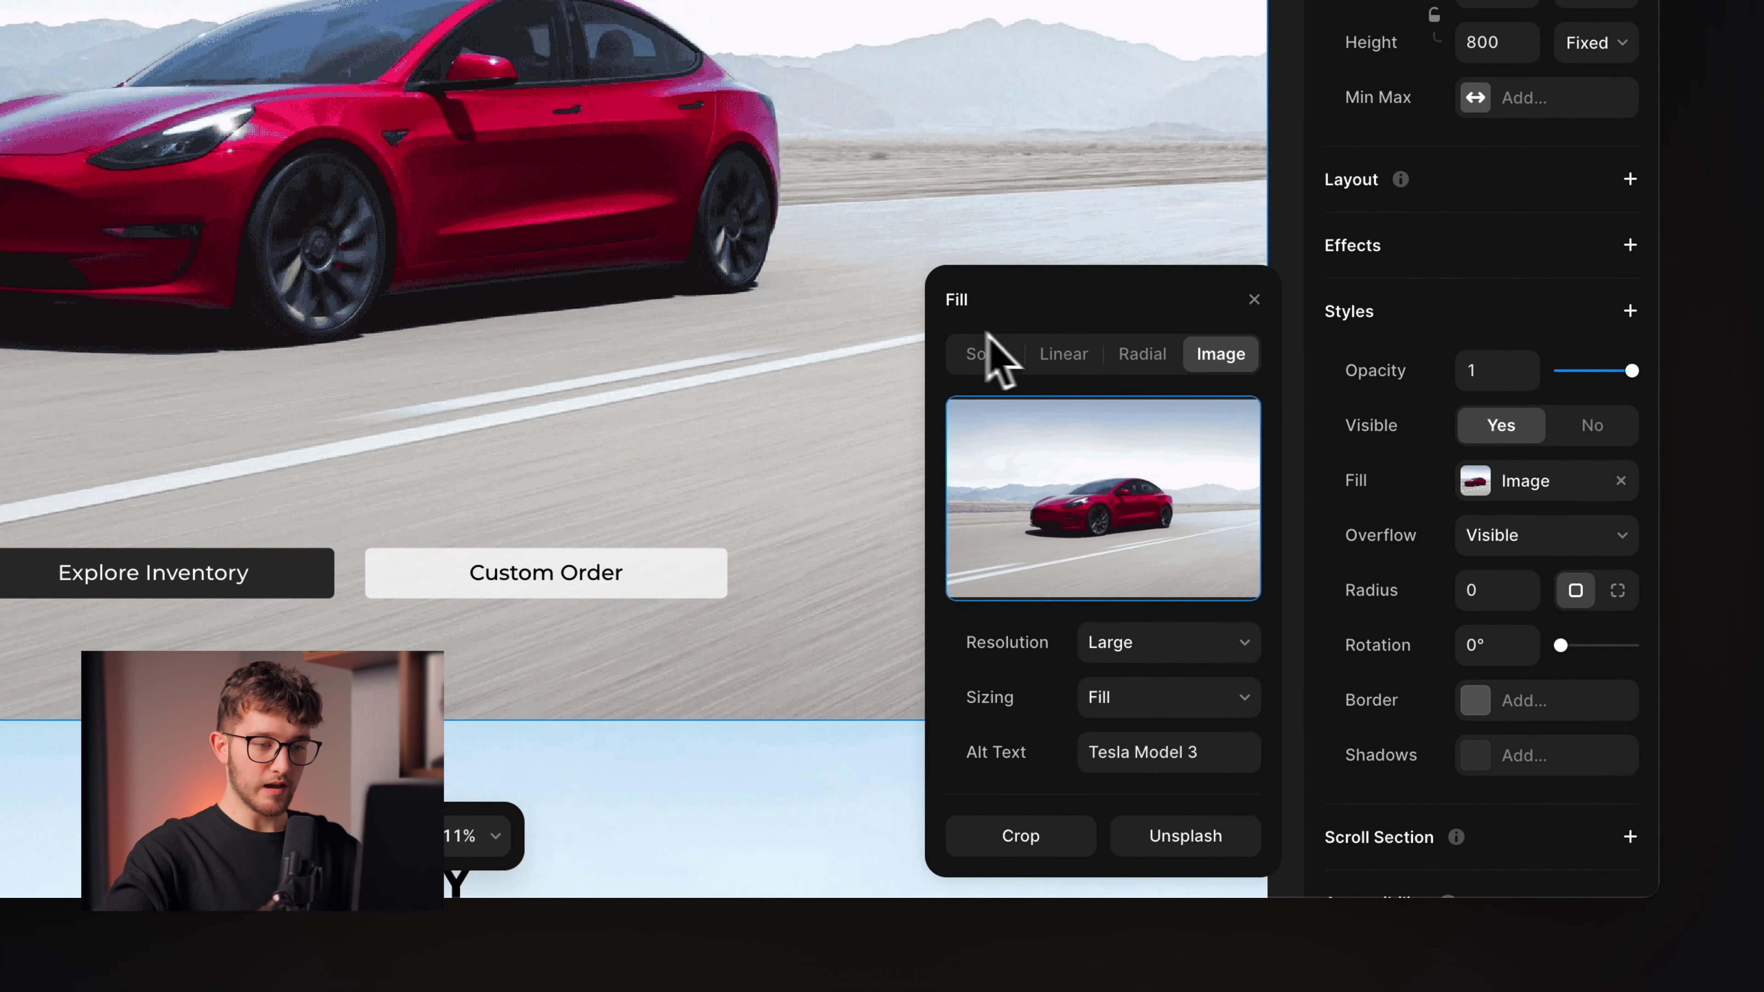
left_click_drag(1153, 295, 1153, 184)
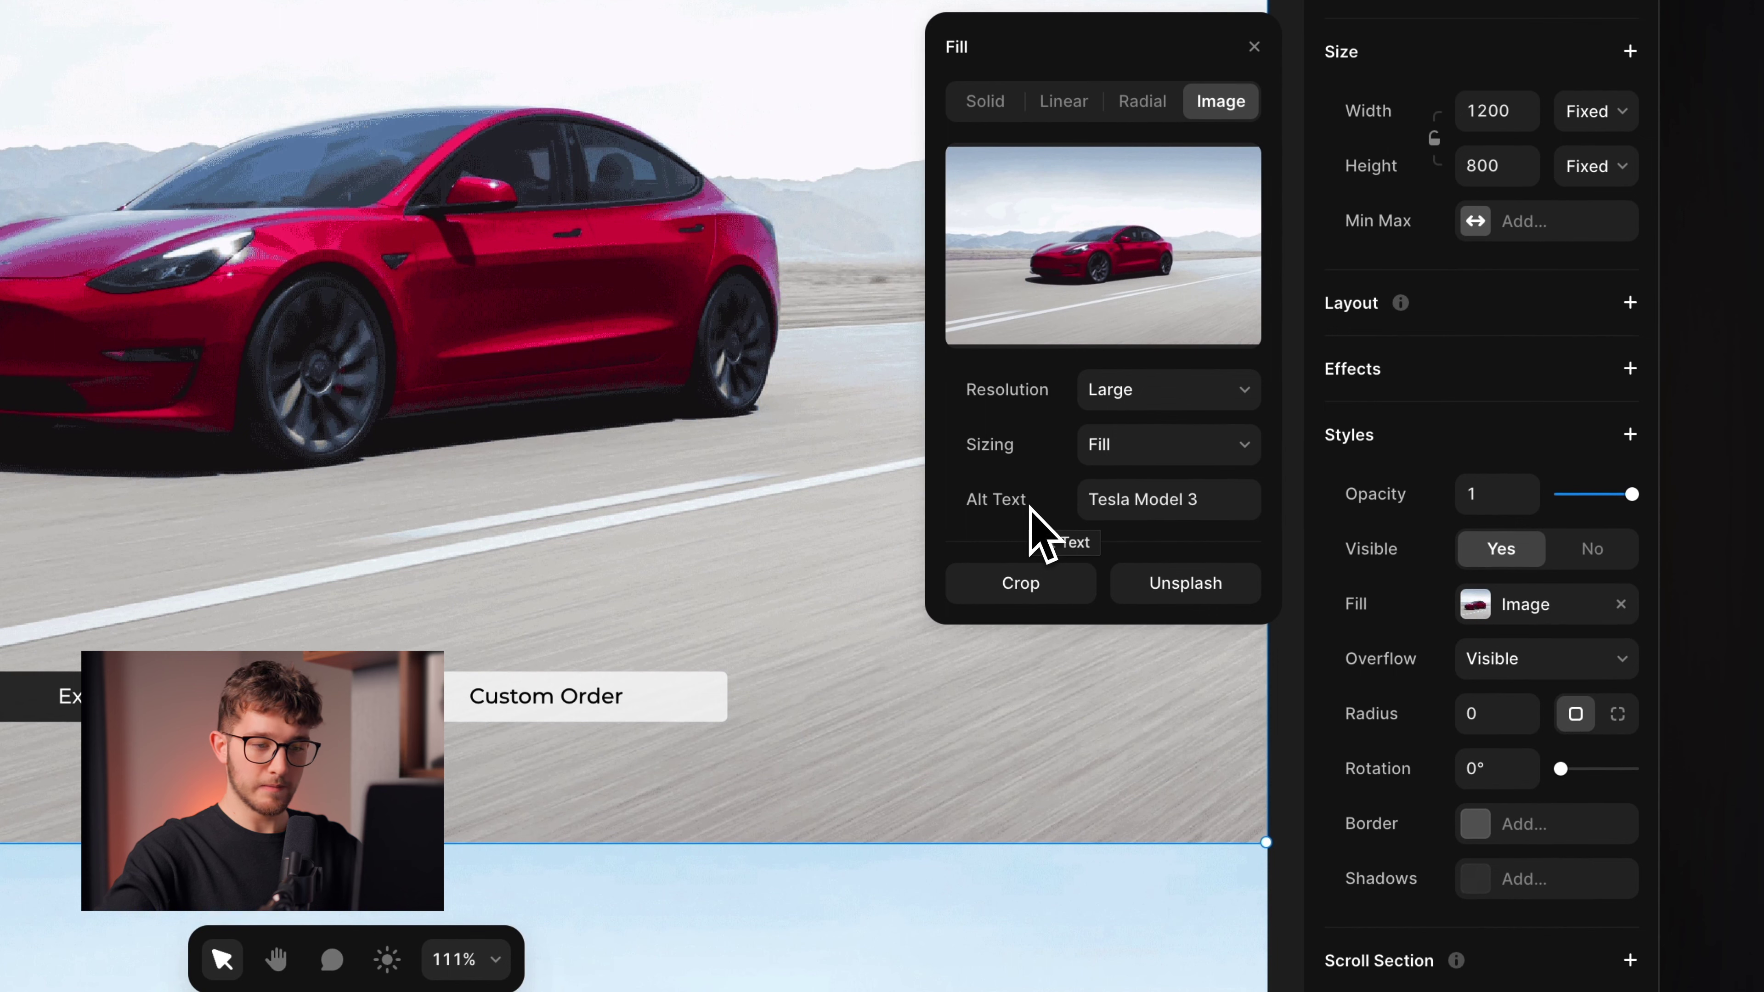
left_click(1161, 497)
left_click(1220, 500)
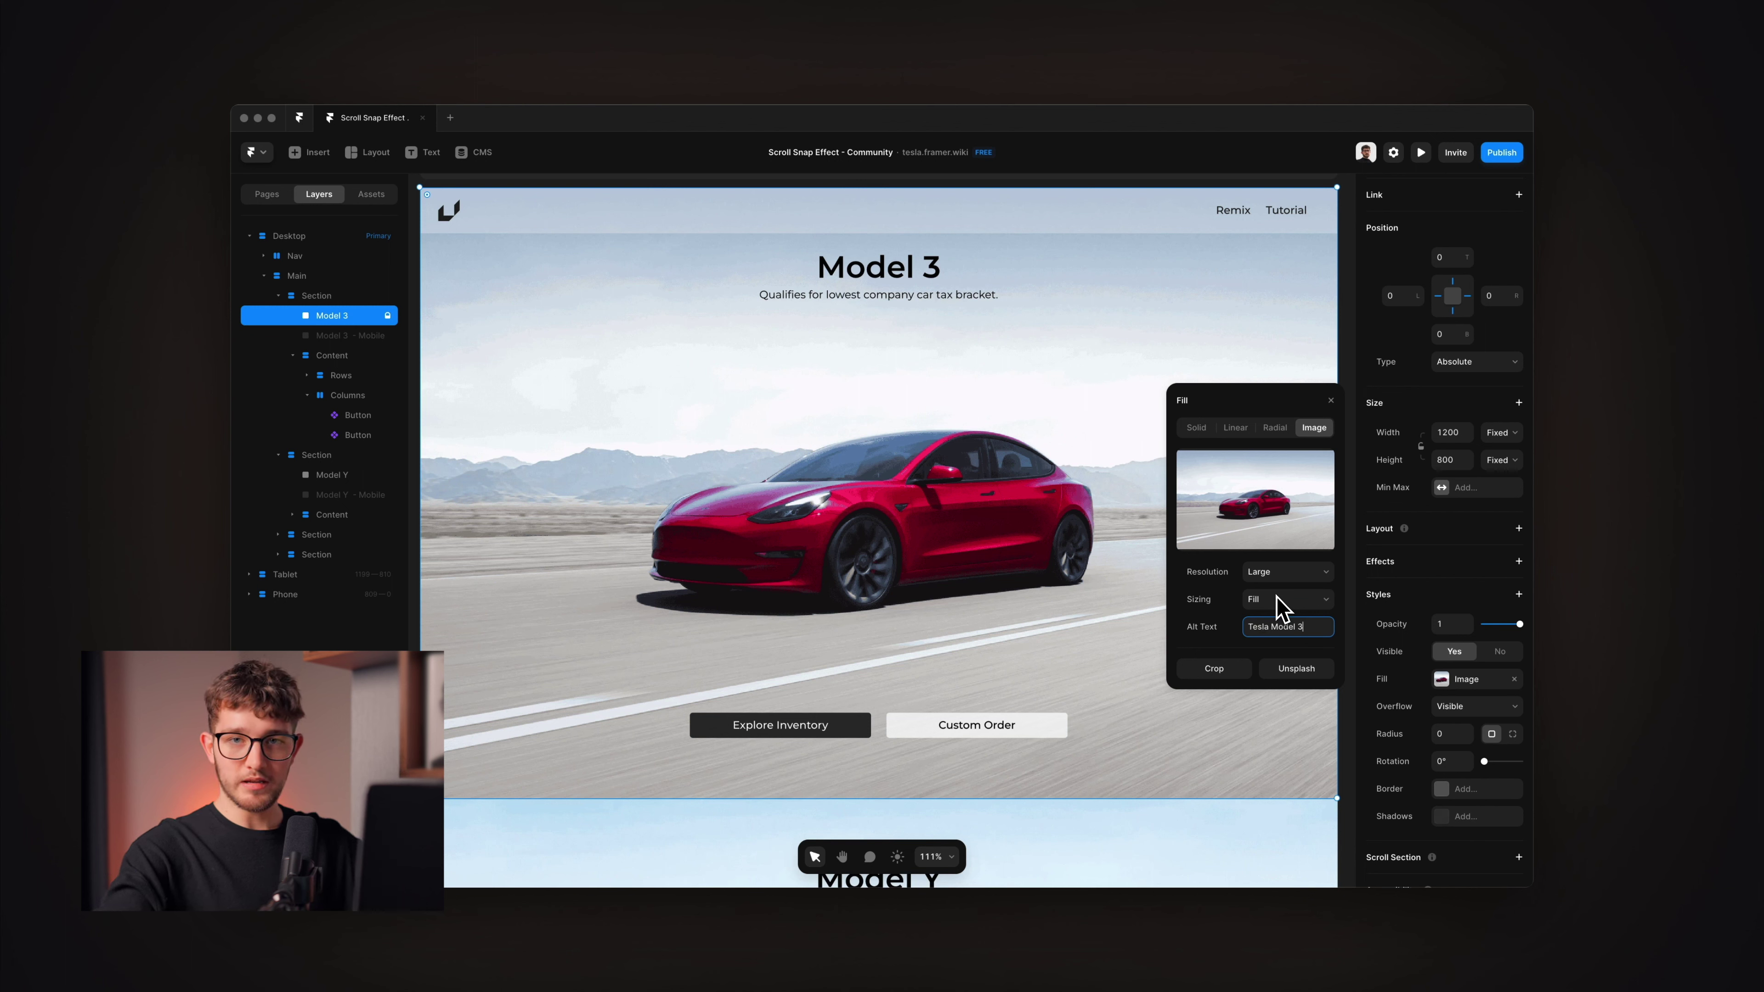
left_click(1329, 401)
scroll(972, 476, "down", 4)
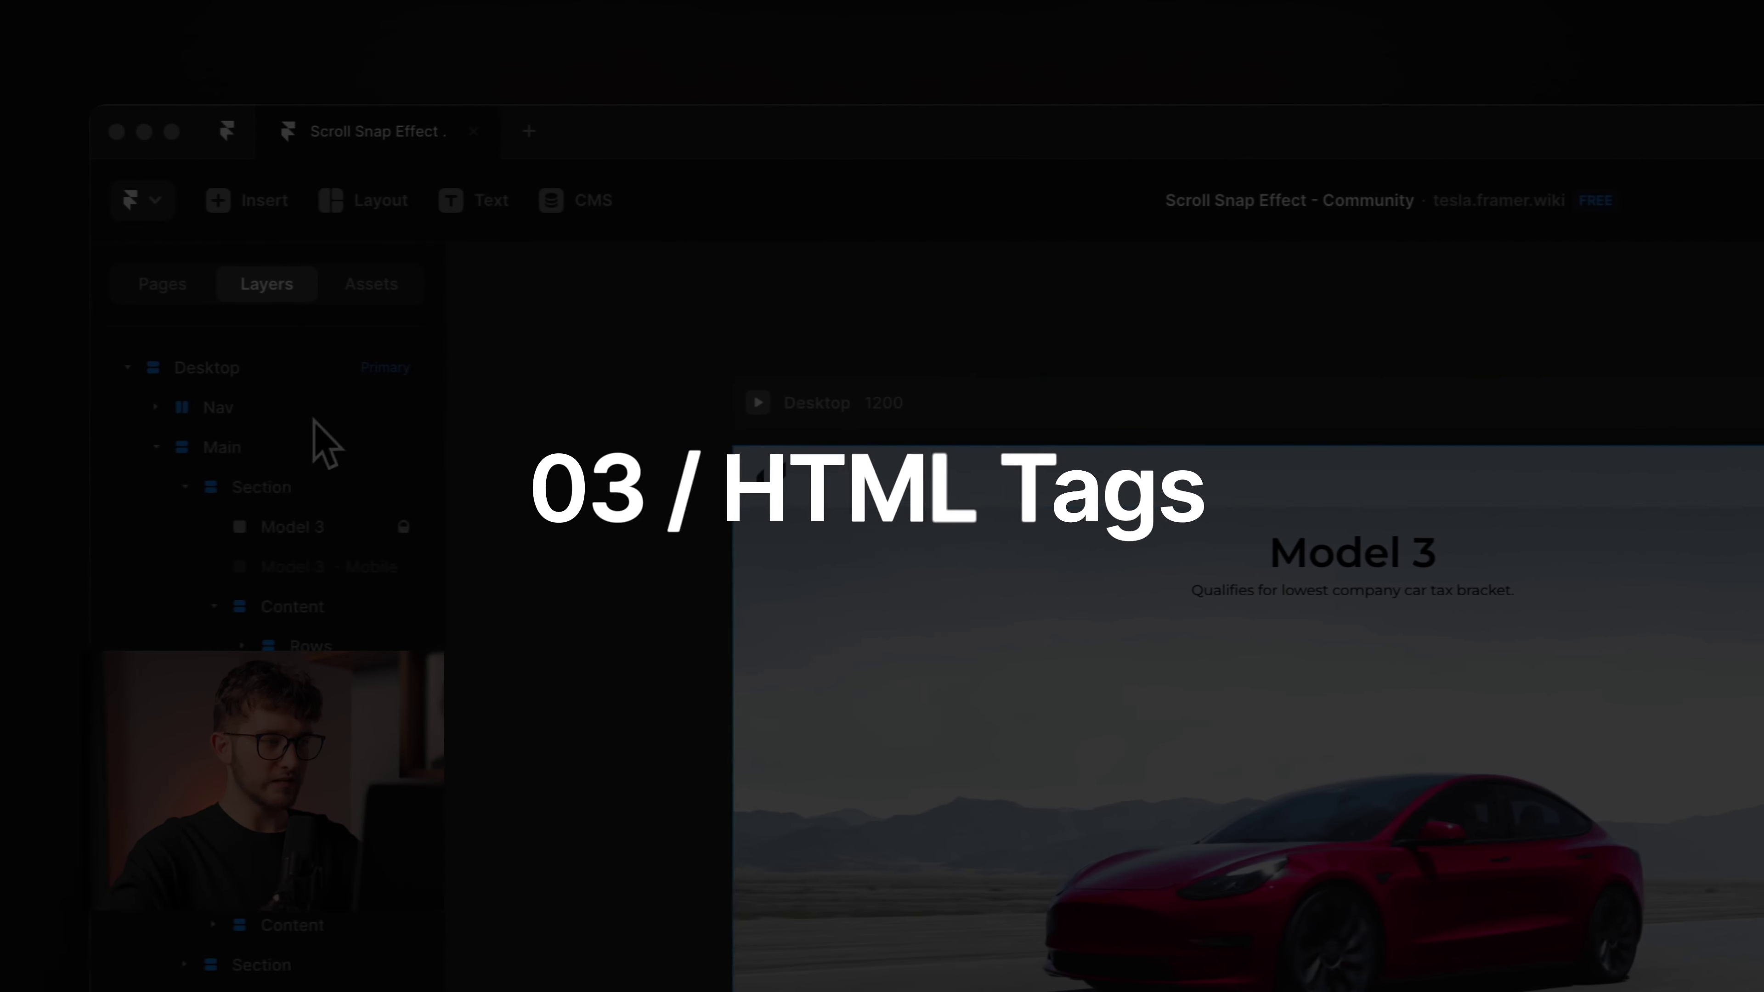
Step: Collapse the first Section layer under Main and set its accessibility tag to section
left_click(217, 488)
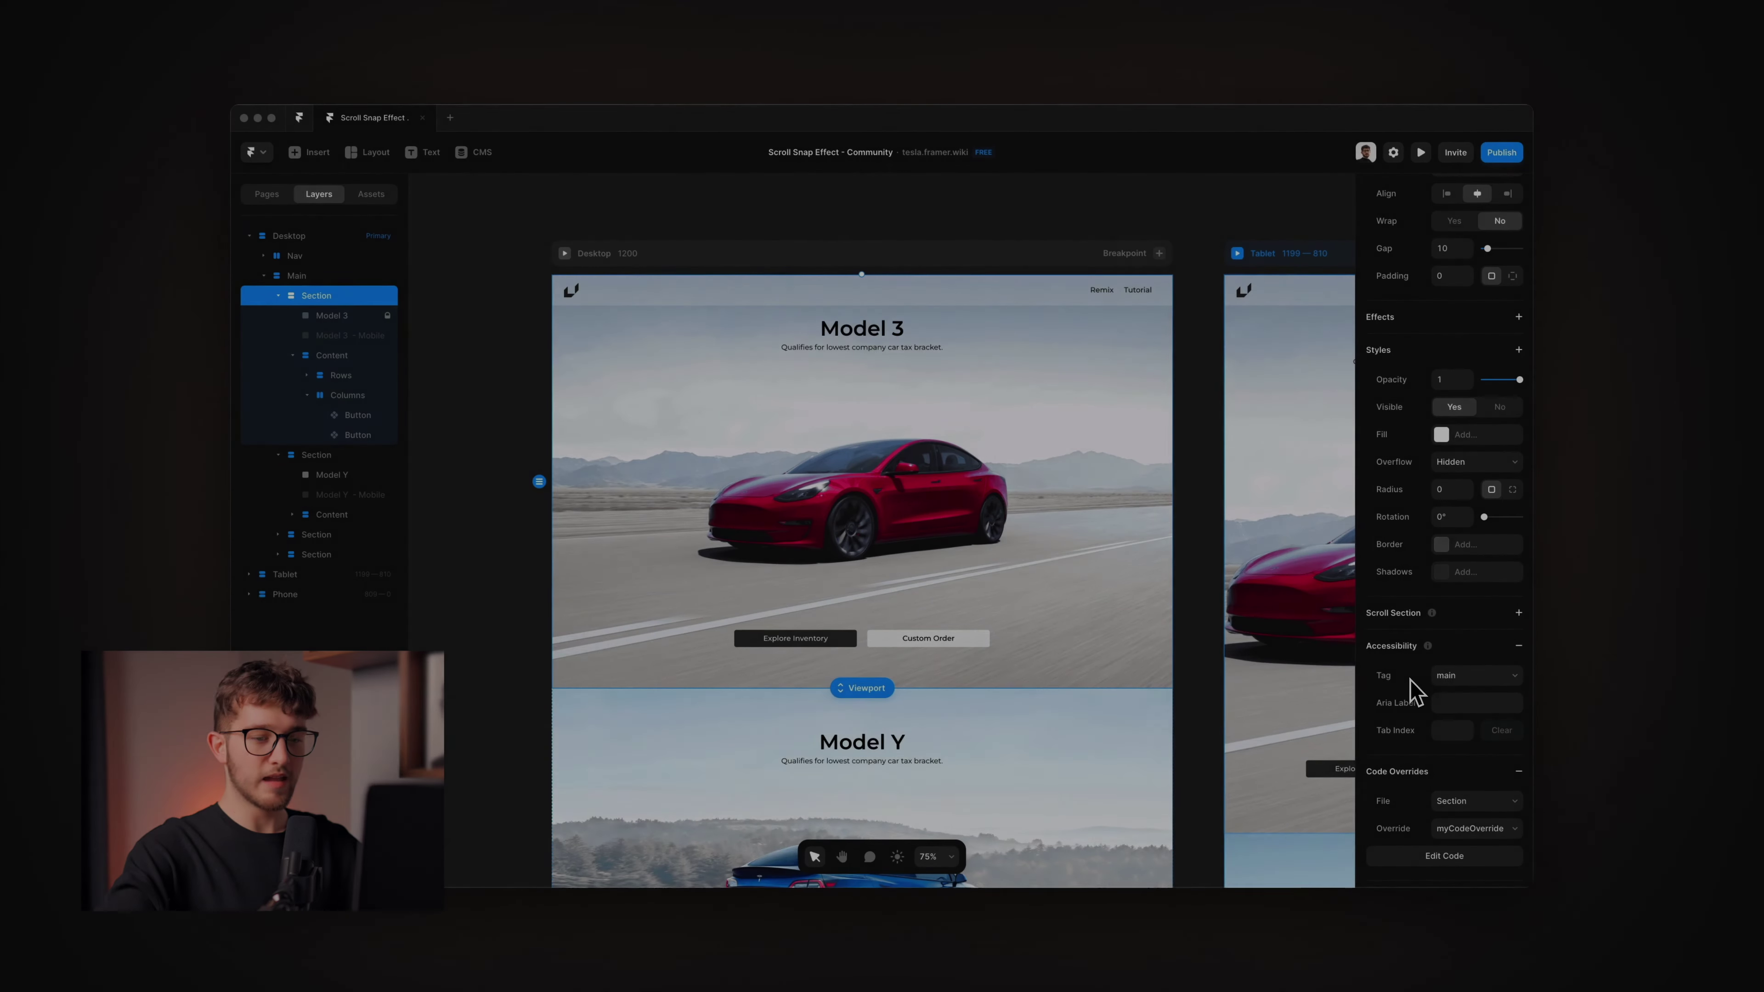
left_click(335, 353)
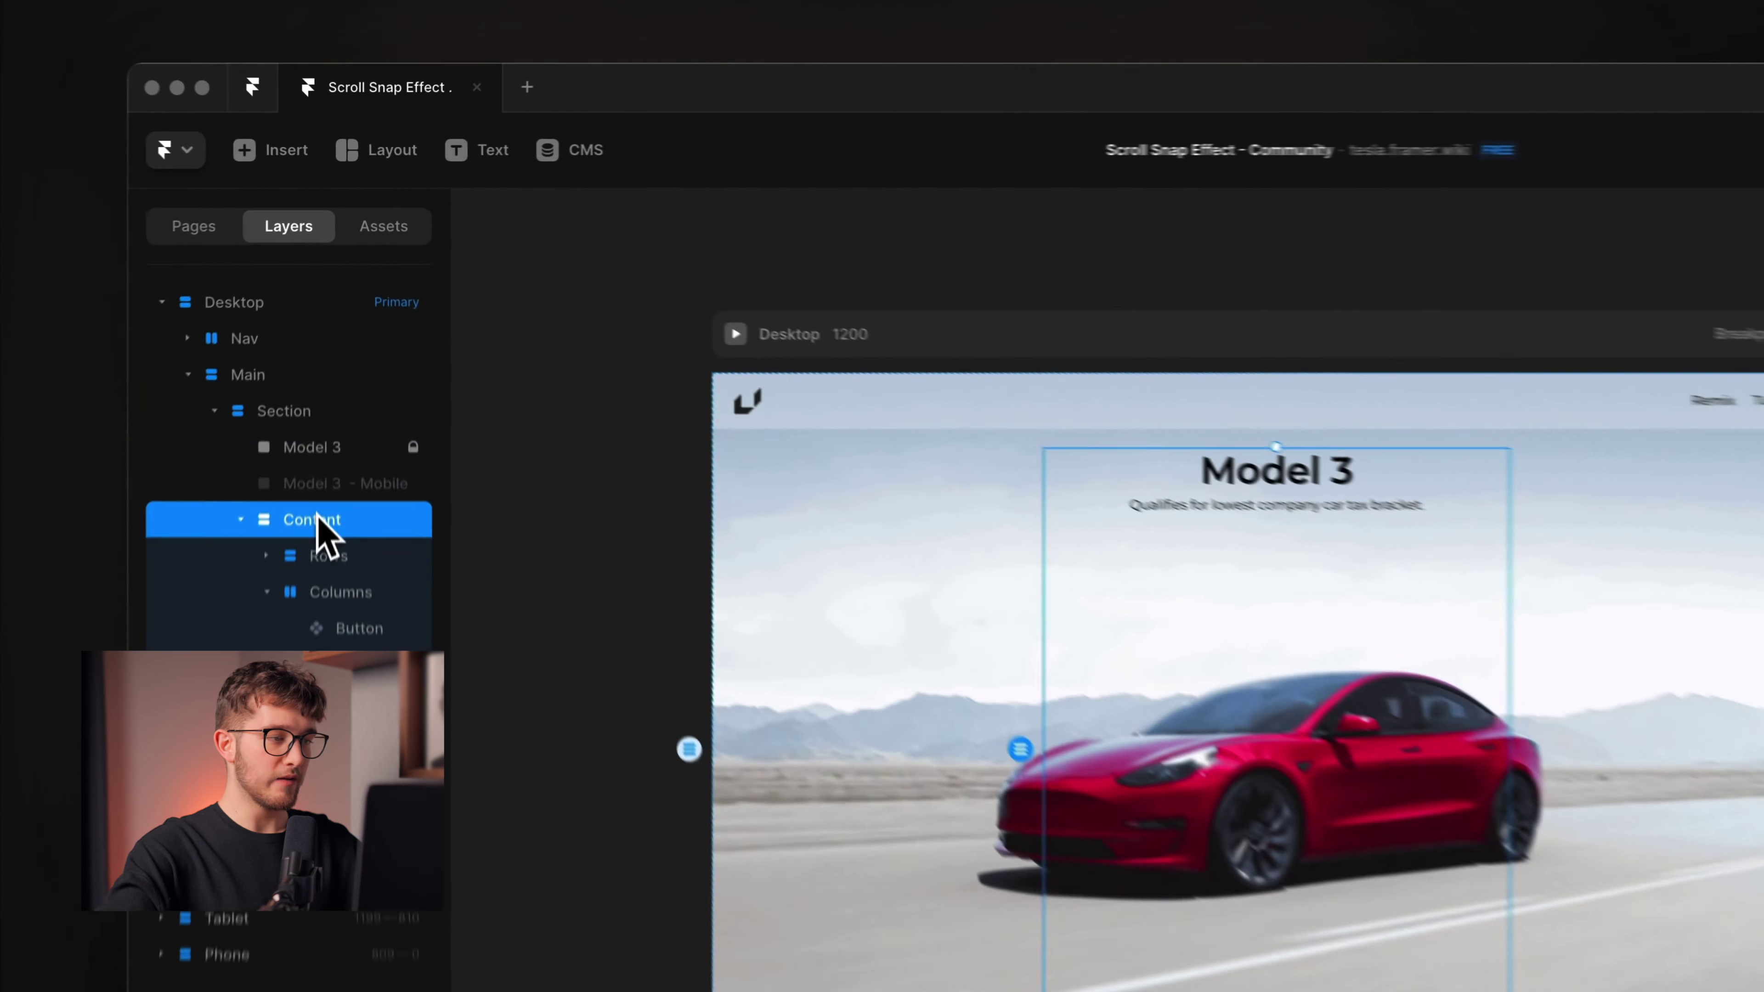
left_click(214, 411)
left_click(312, 413)
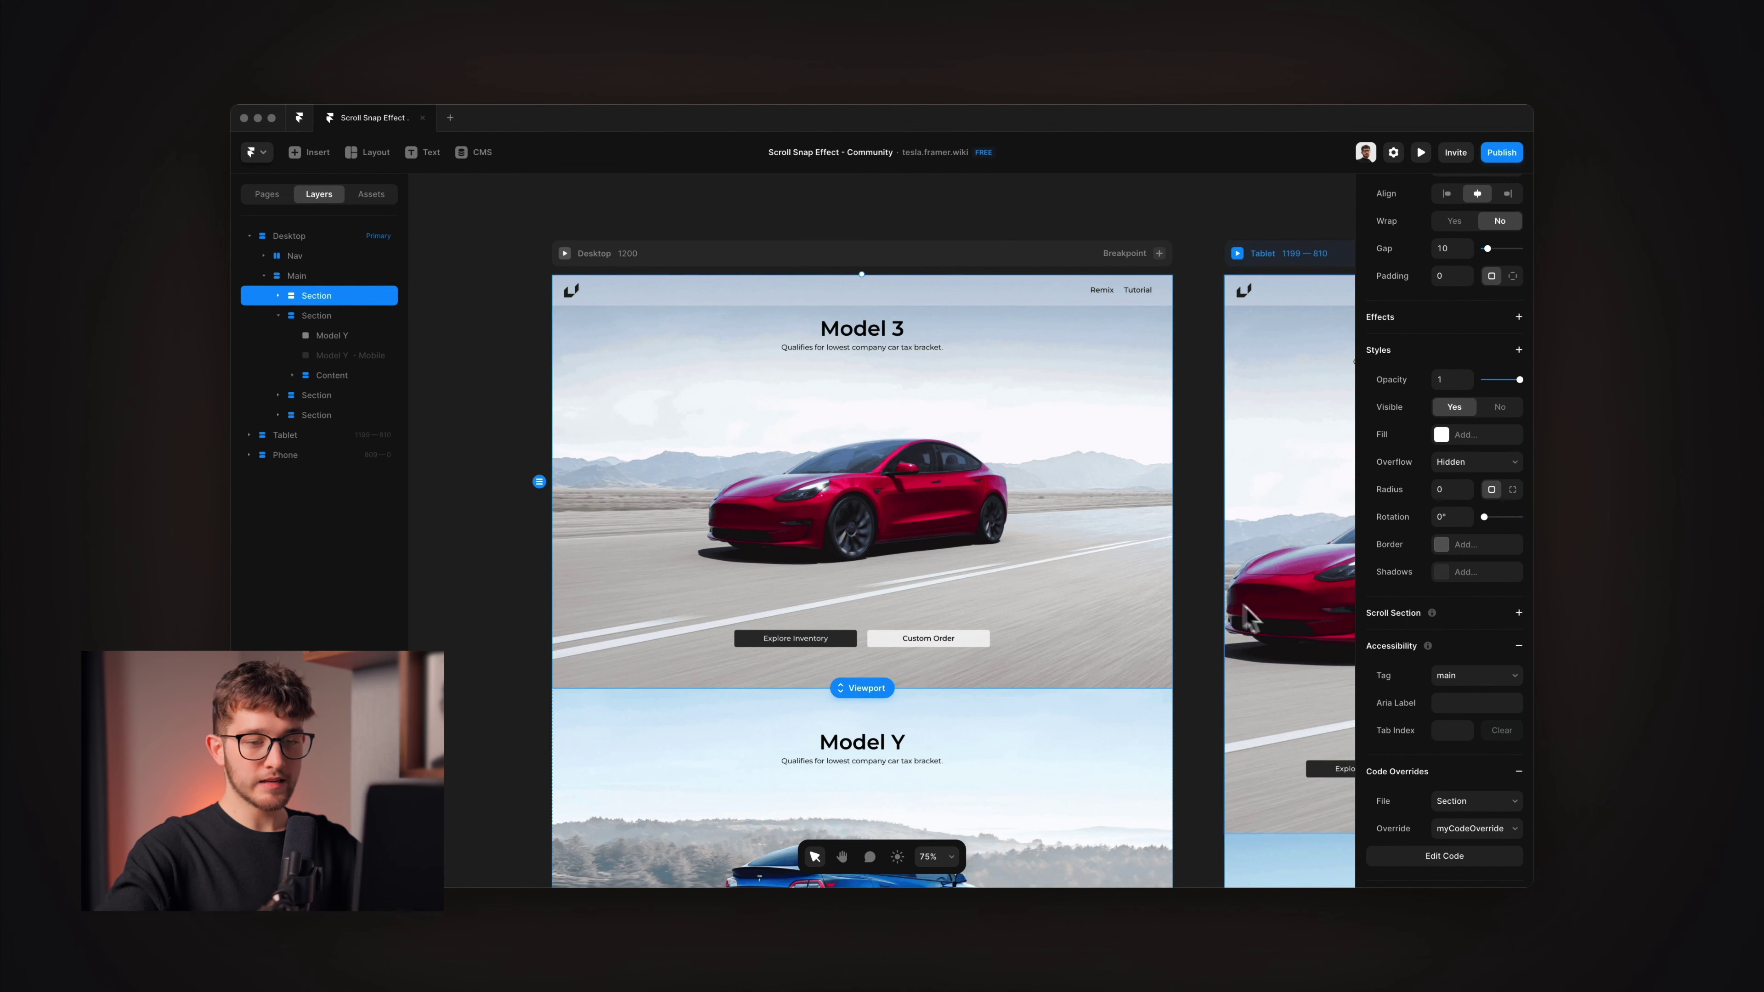
mouse_move(1396, 659)
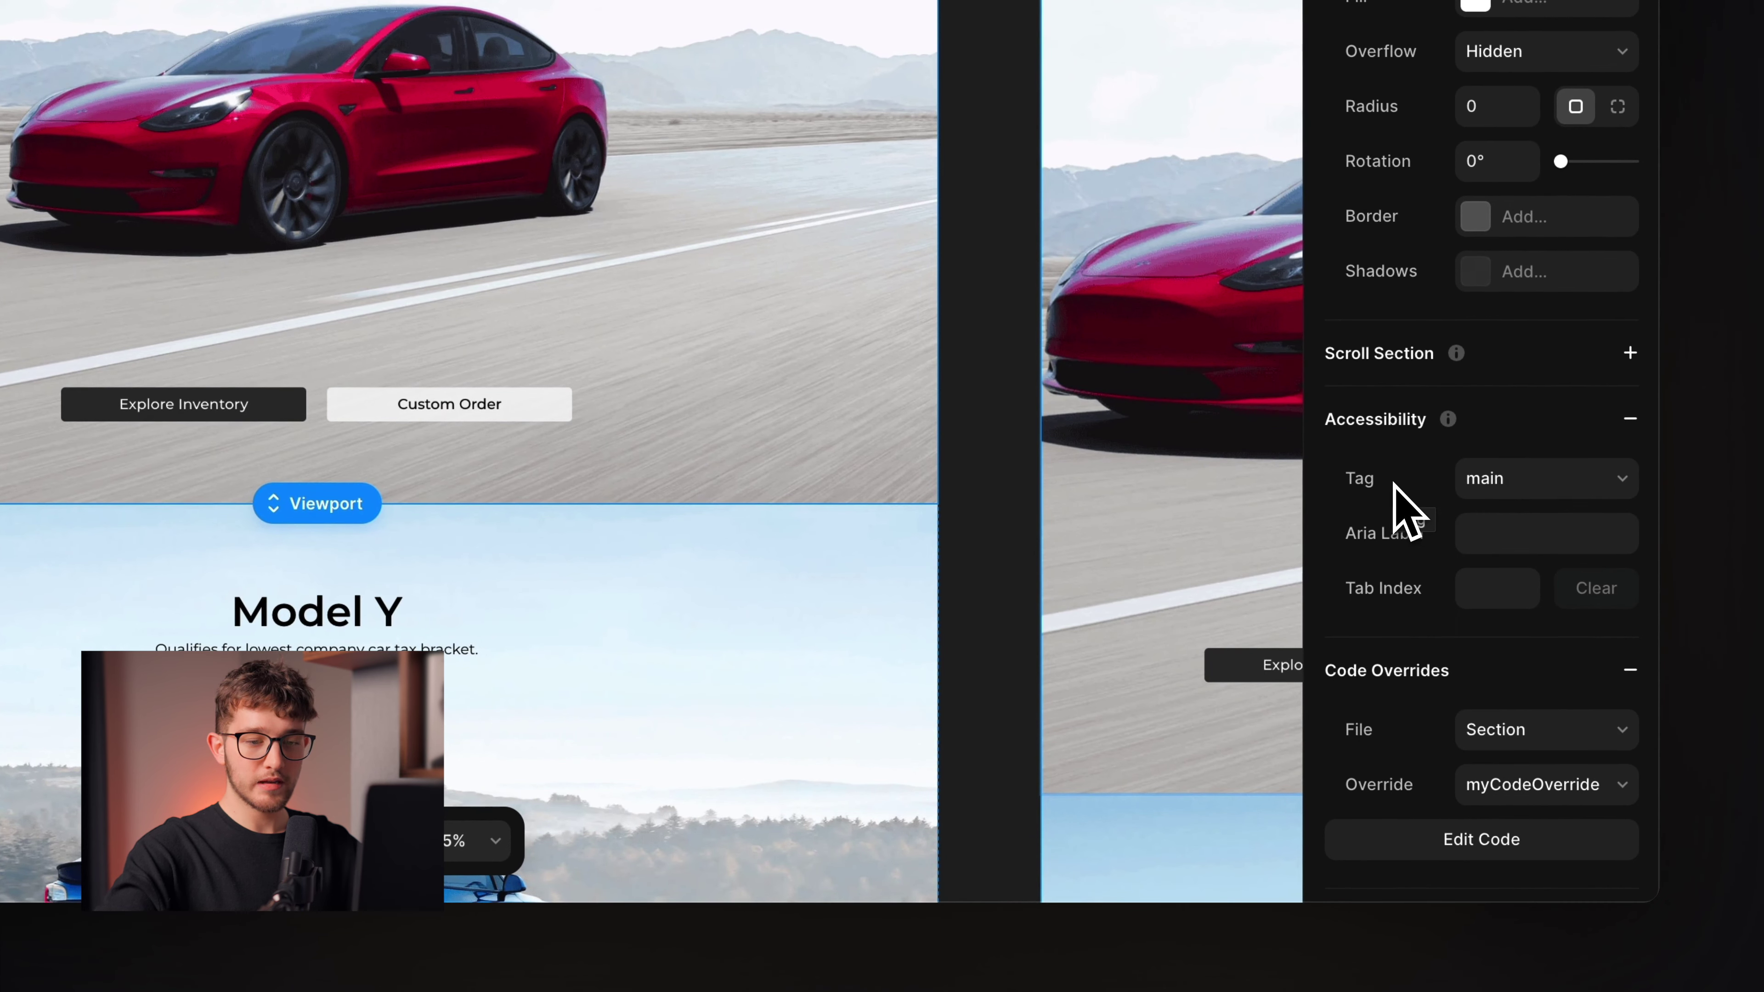
left_click(1479, 480)
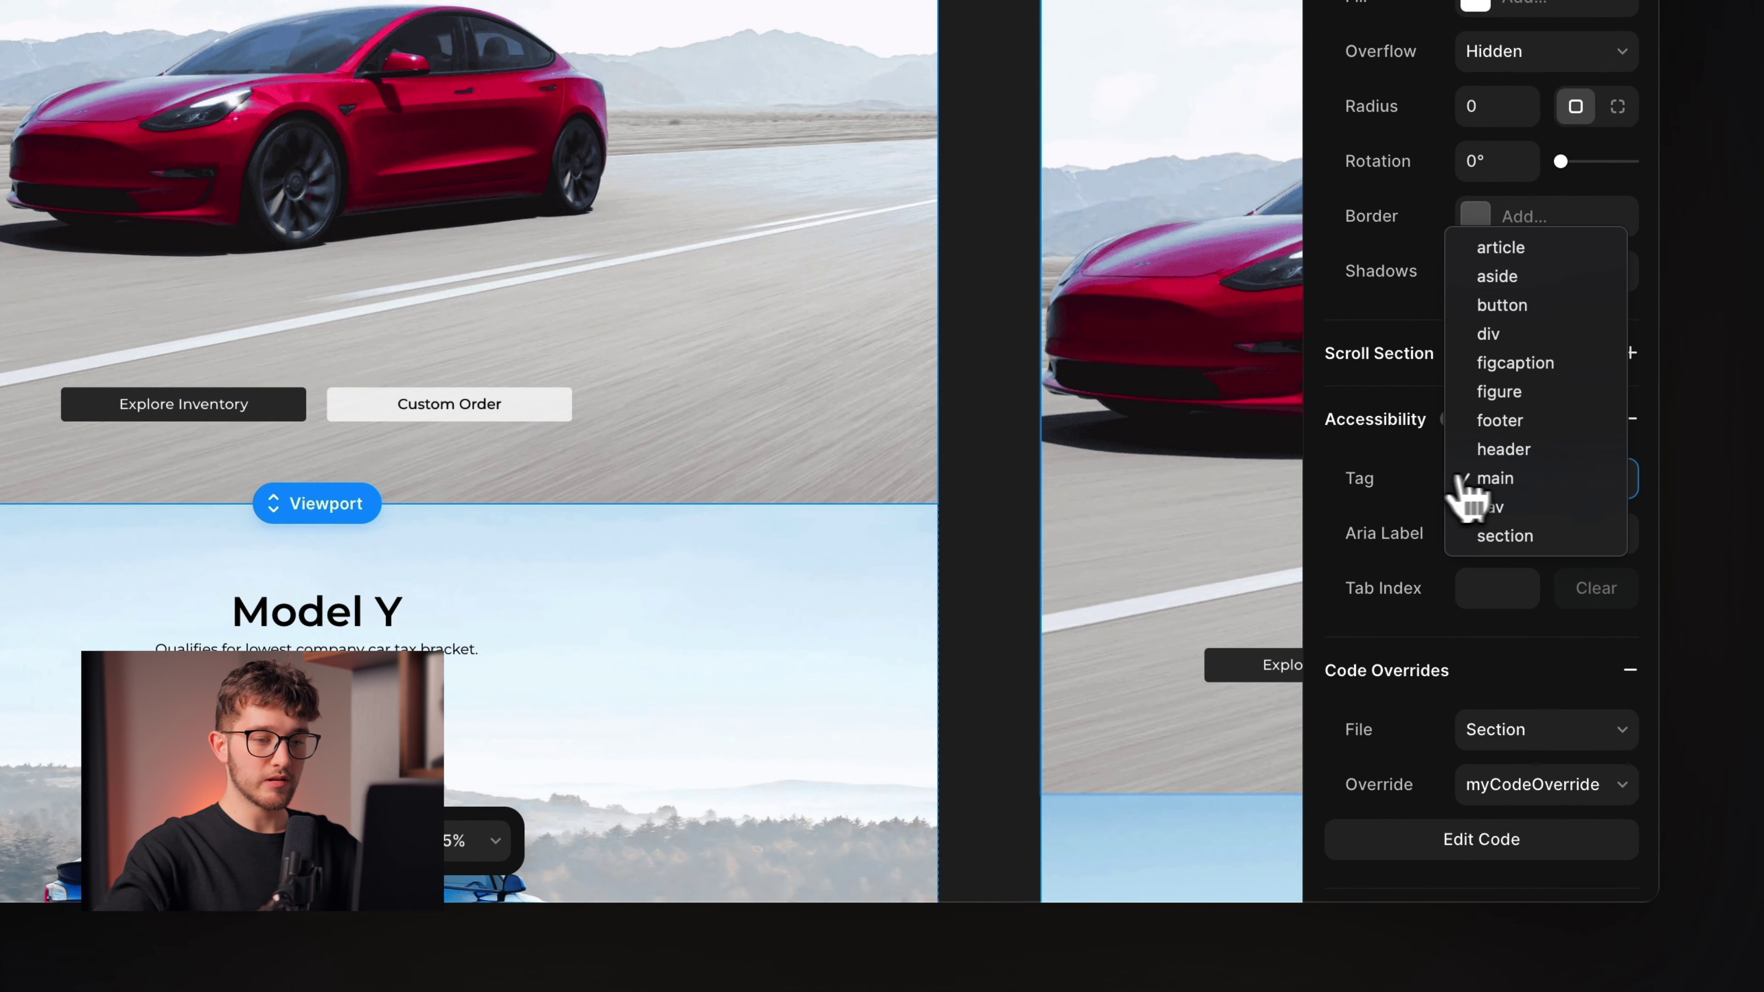
left_click(1523, 538)
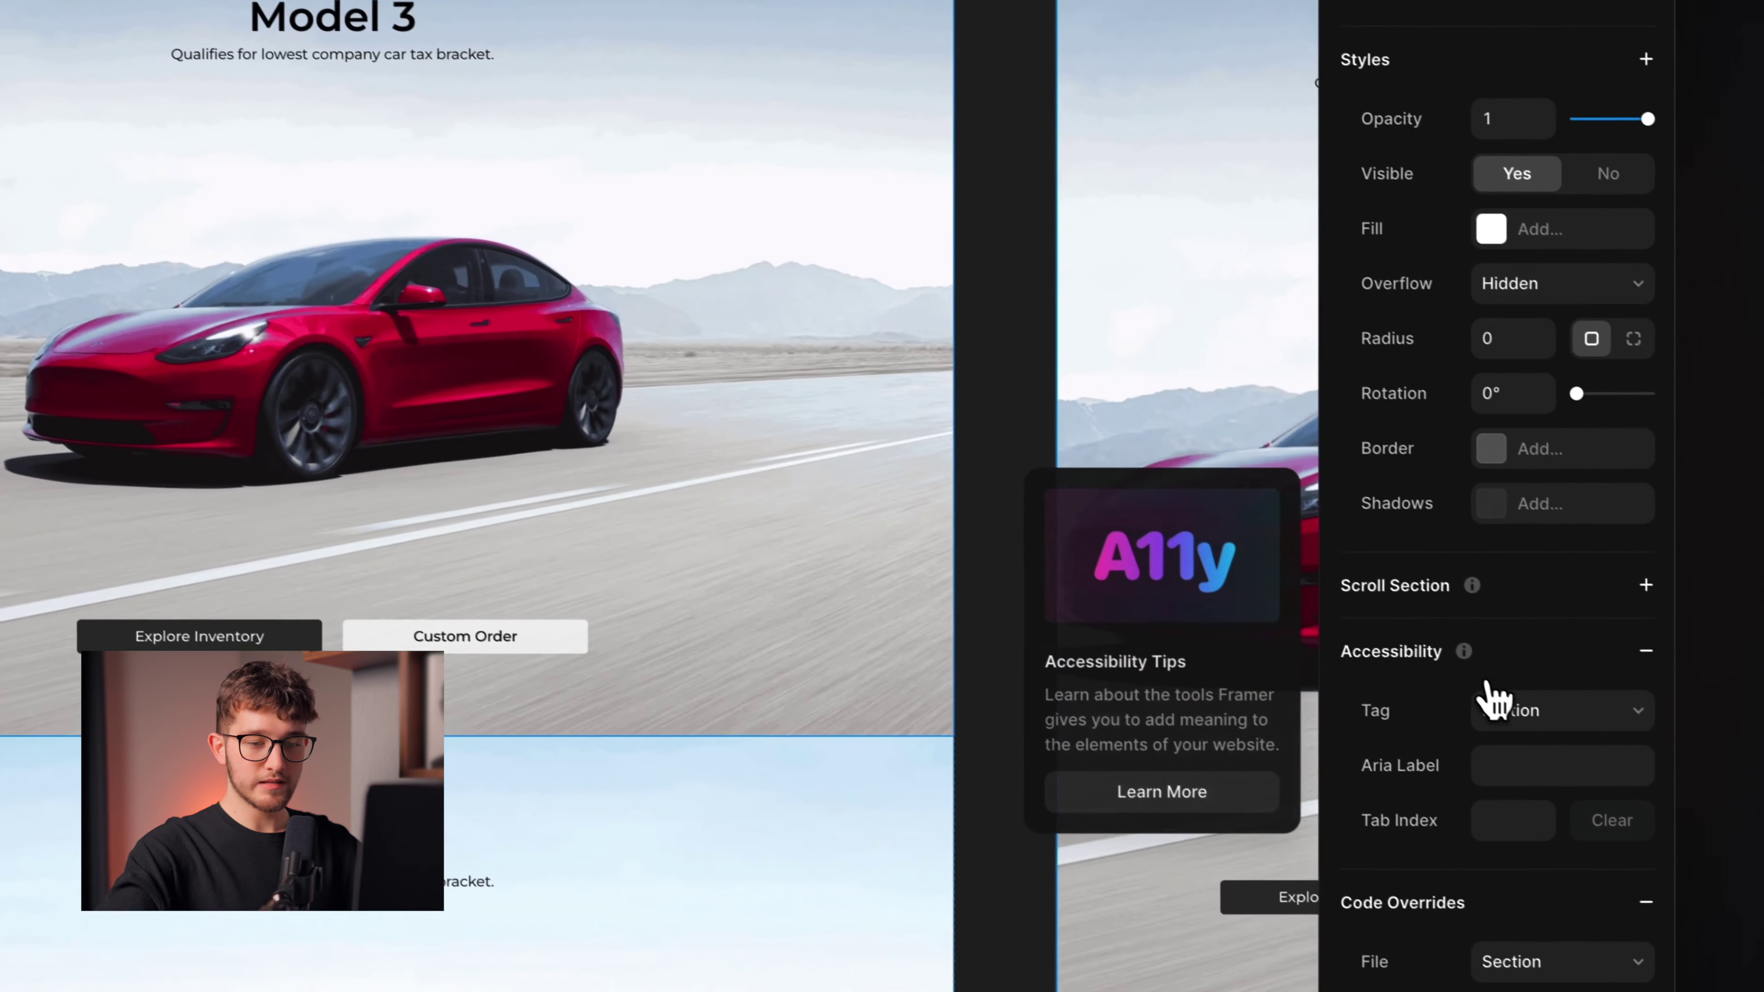
left_click(1486, 702)
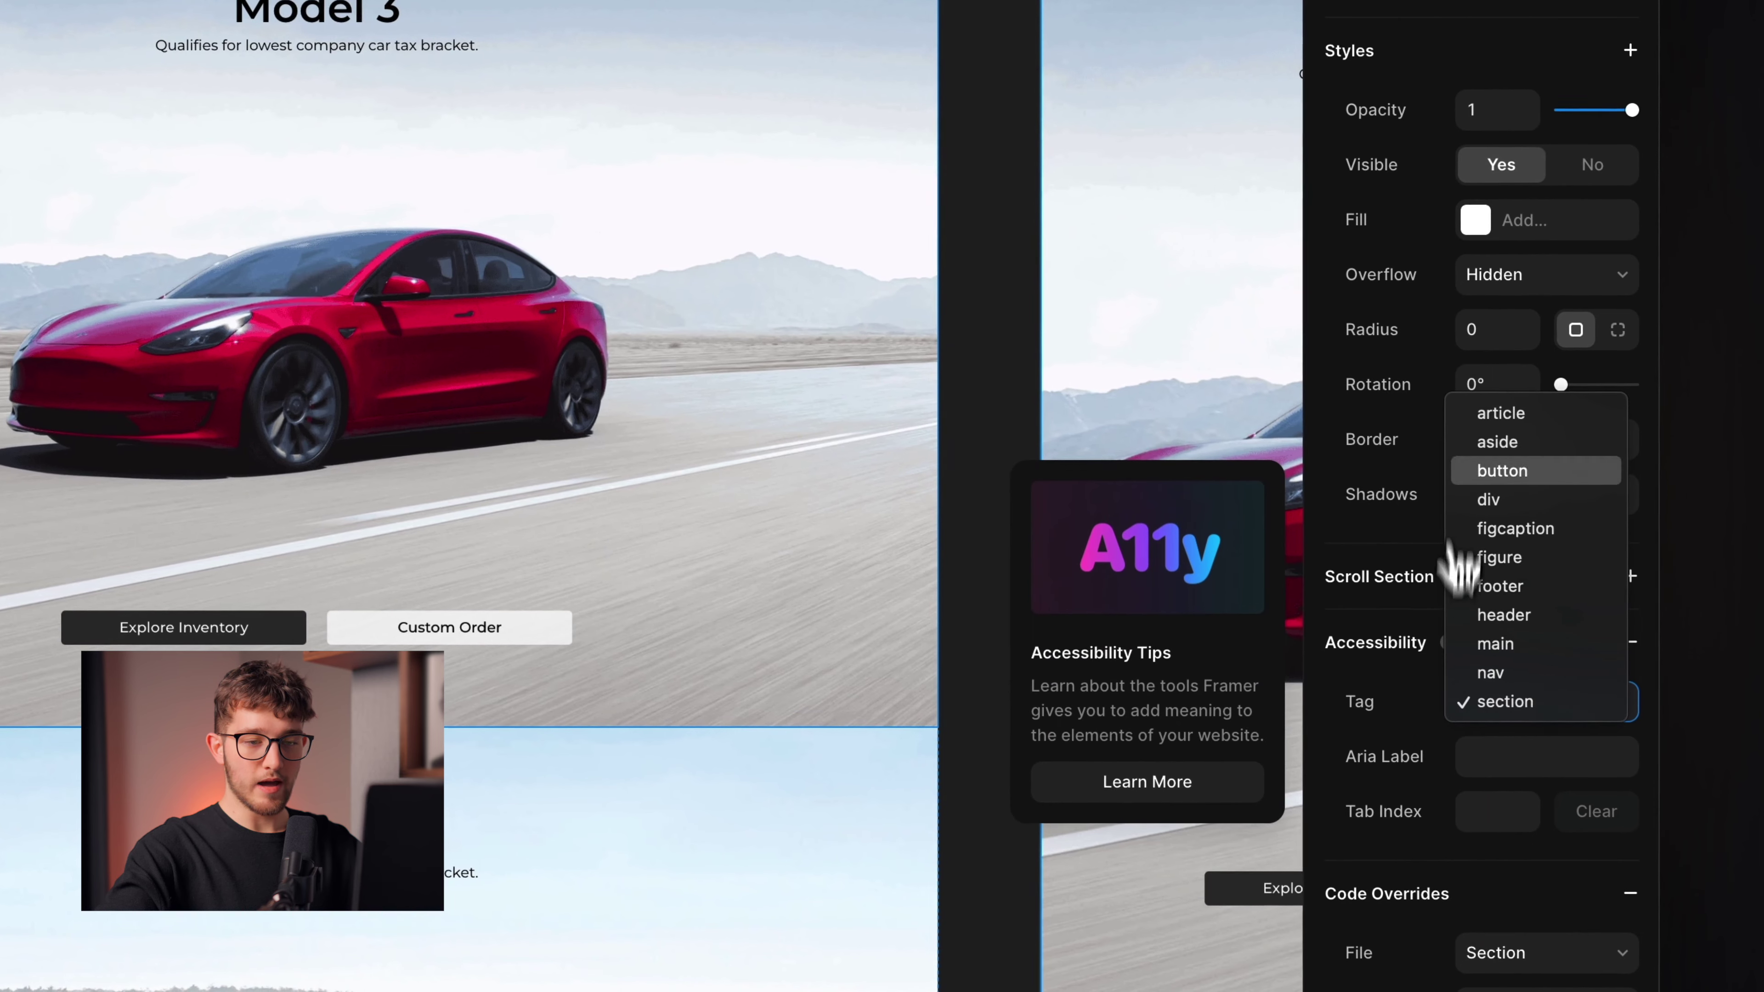
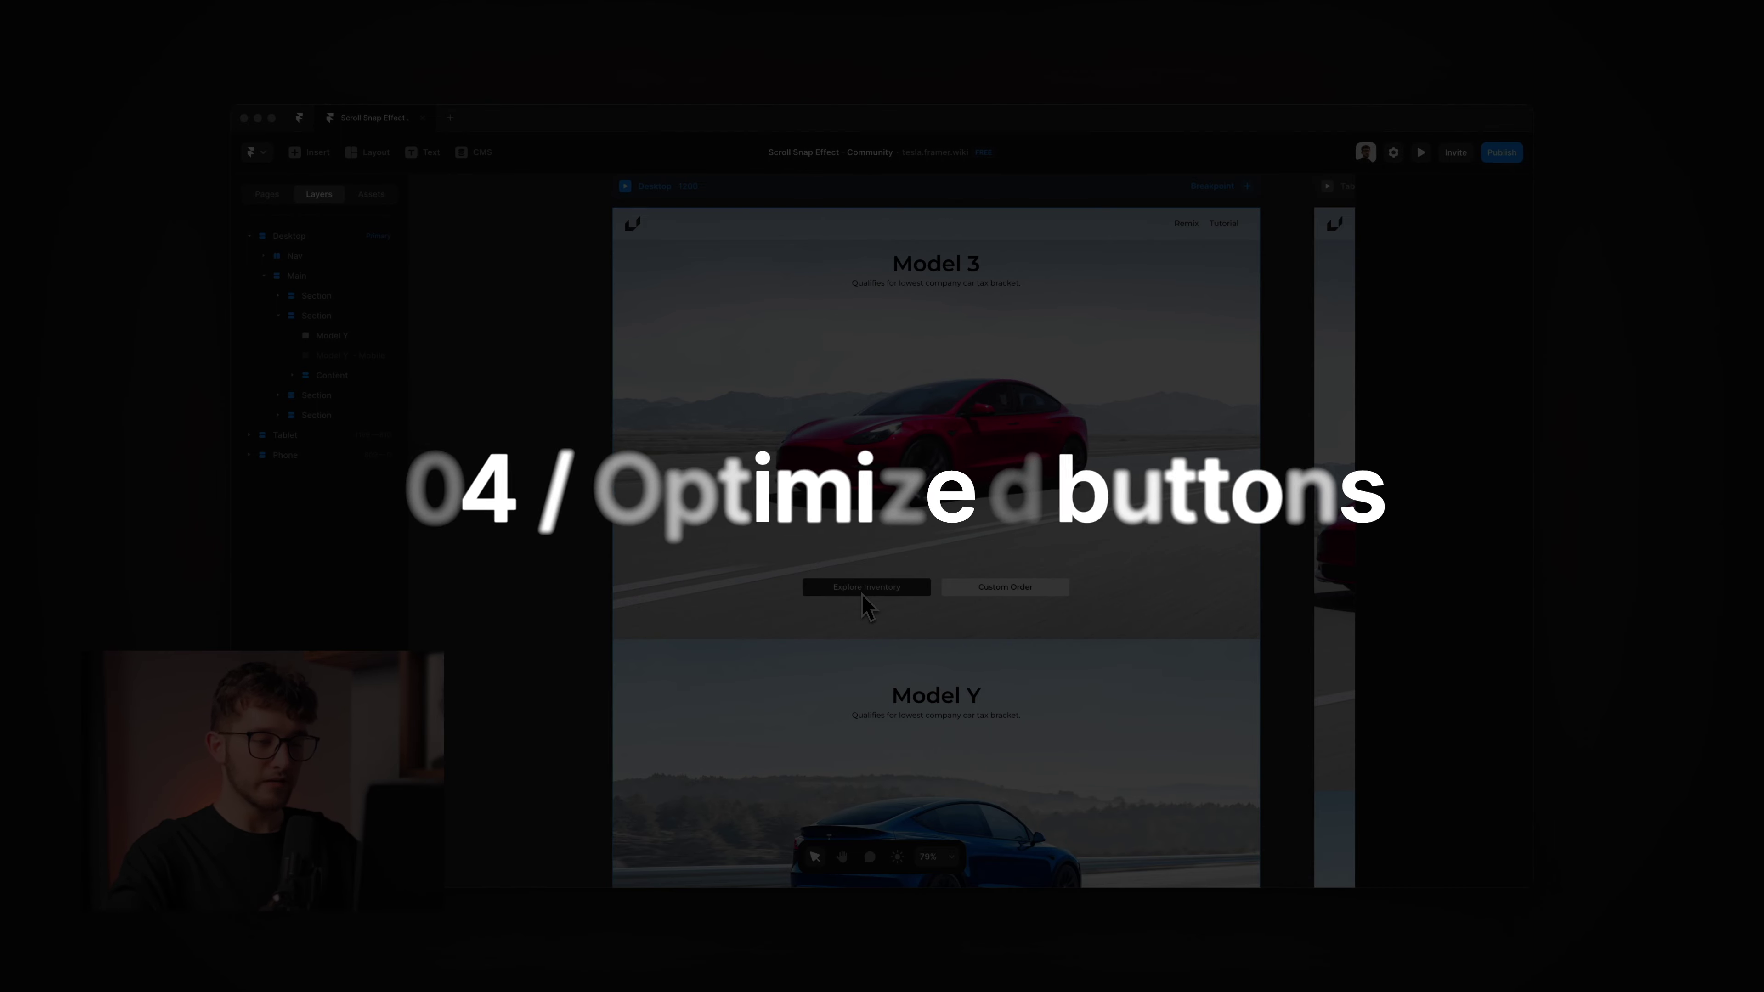
Step: Select the Explore Inventory button in the Model 3 section and inspect its component variant options
scroll(670, 545, "up", 3)
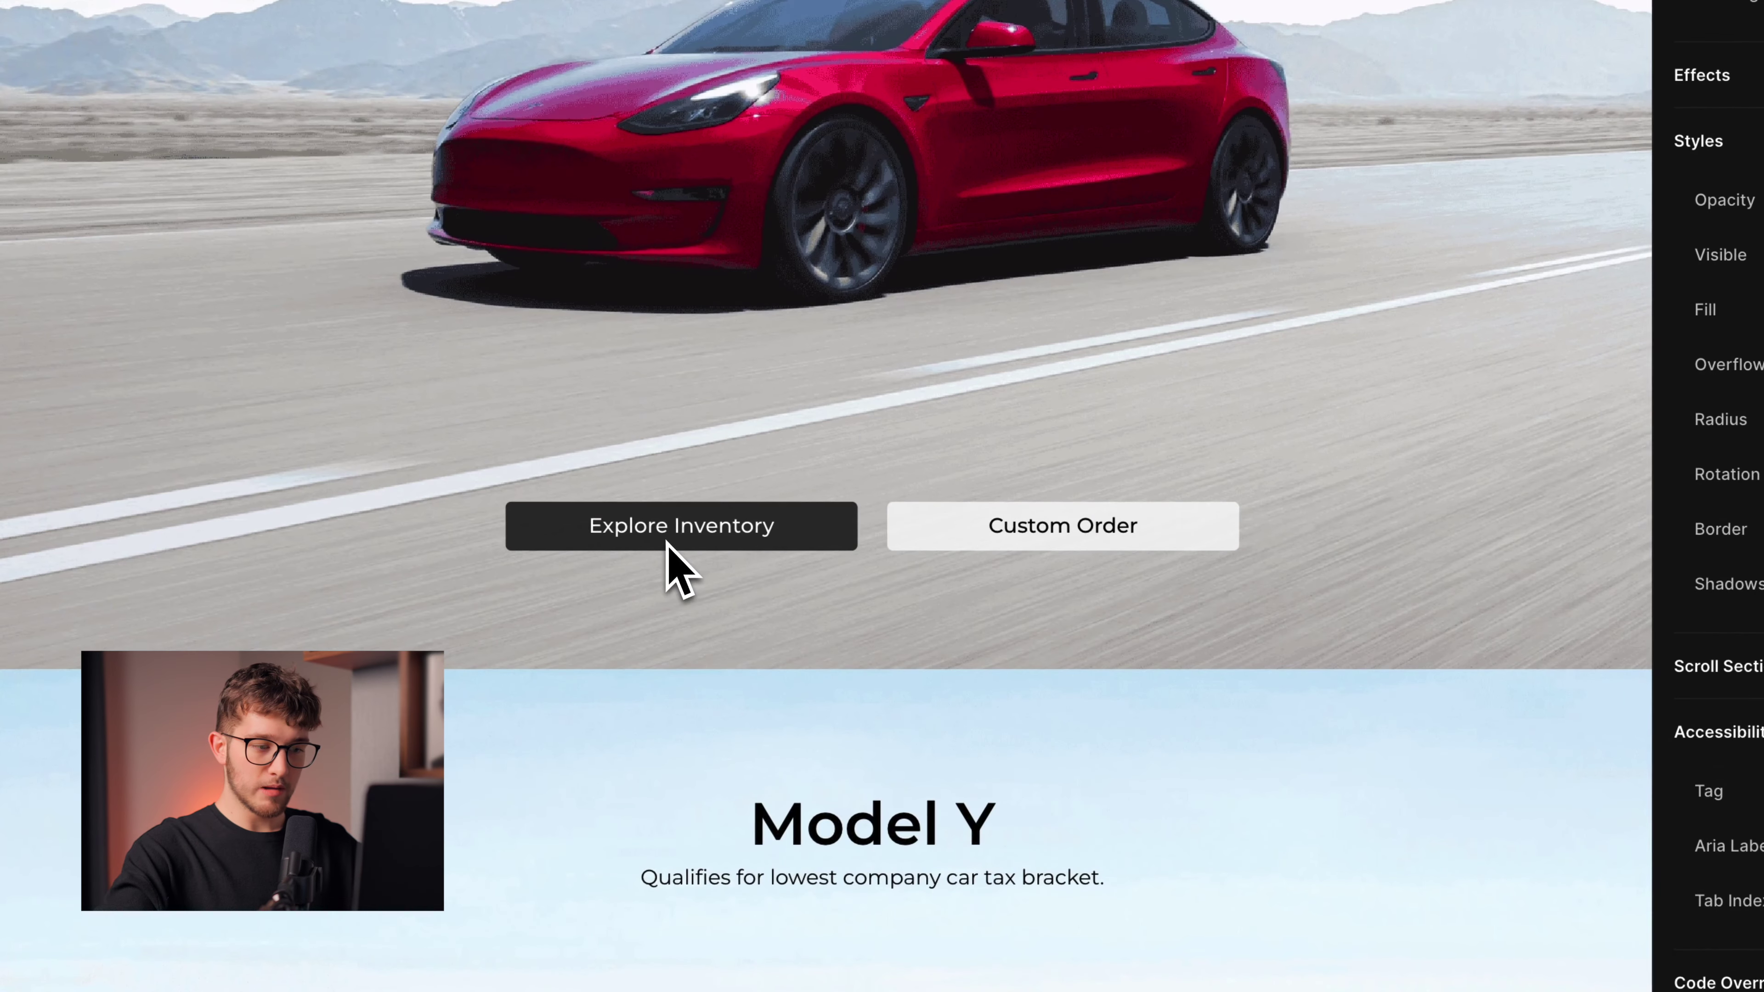
scroll(736, 553, "up", 2)
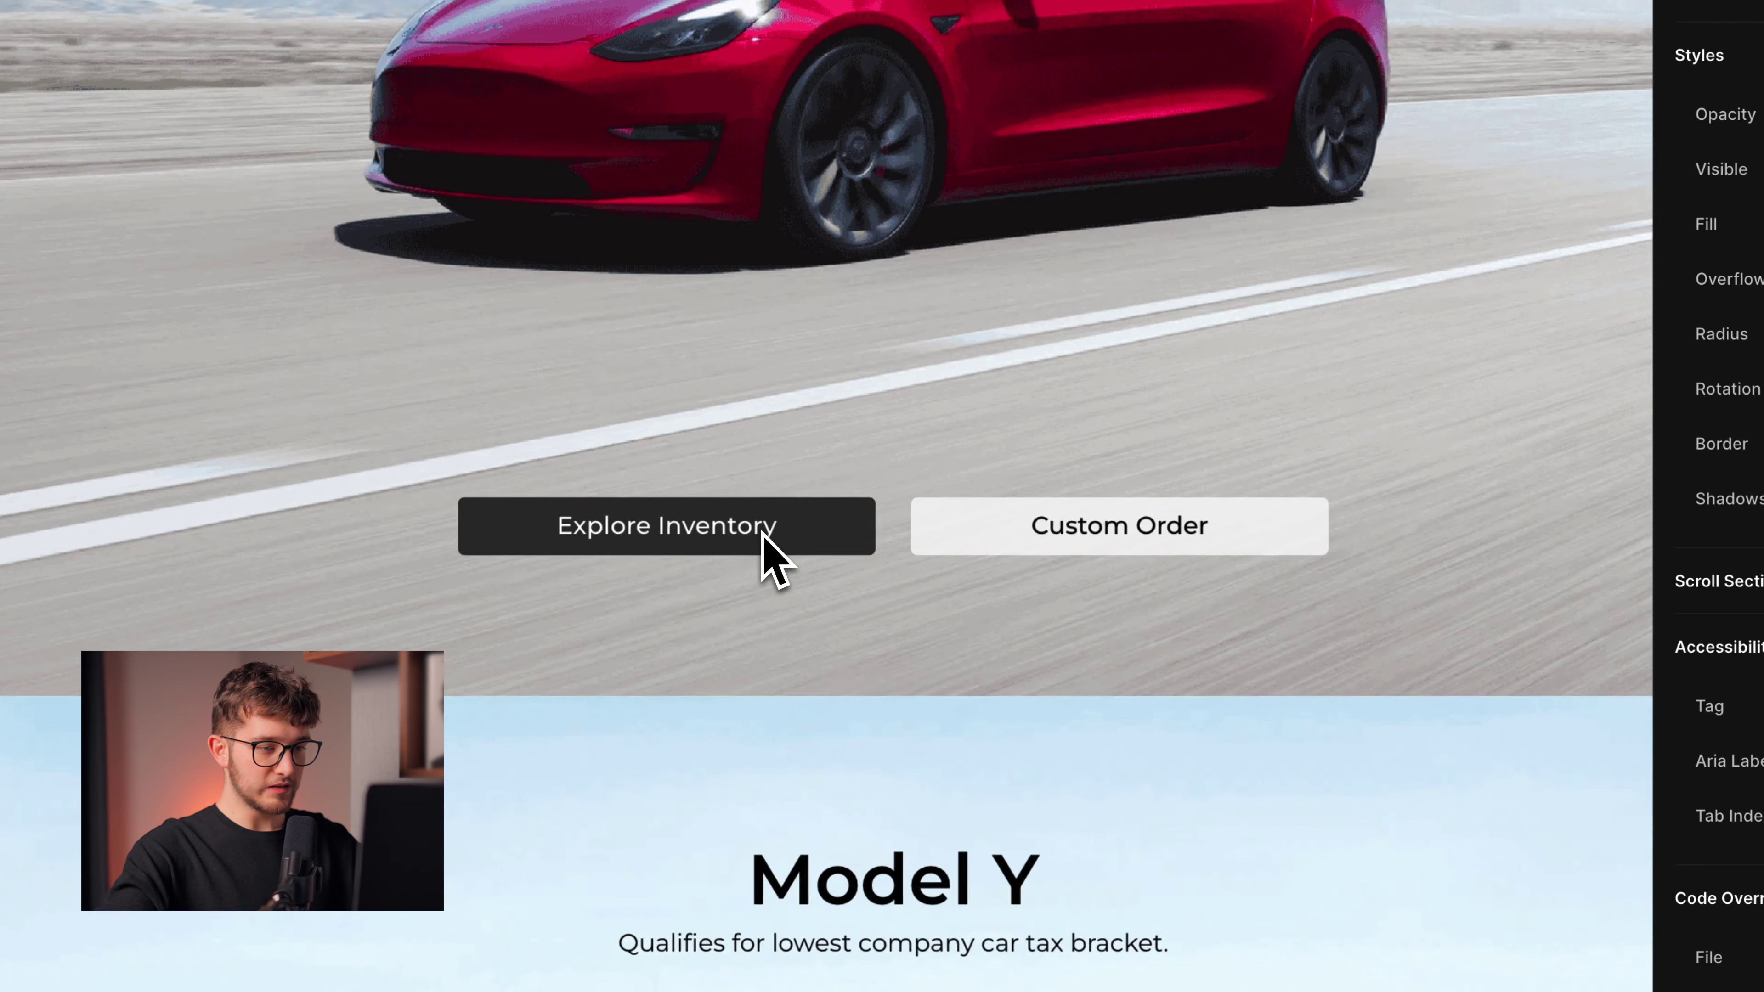
left_click(722, 542)
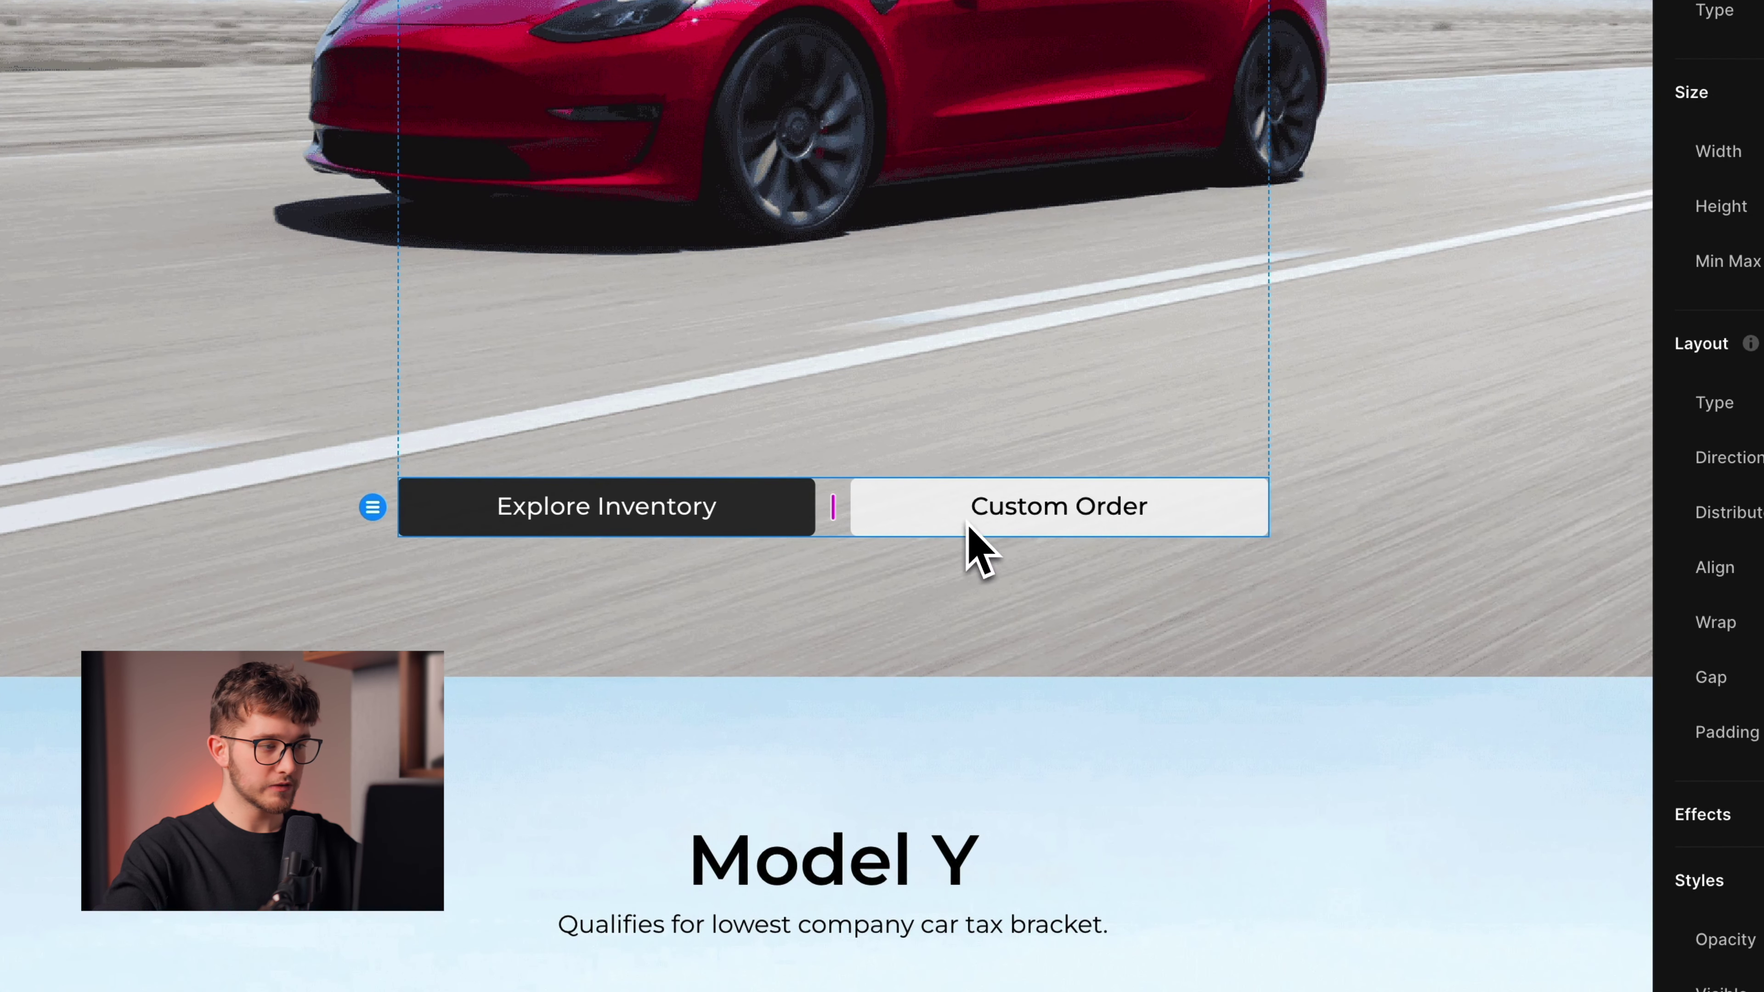
left_click(694, 527)
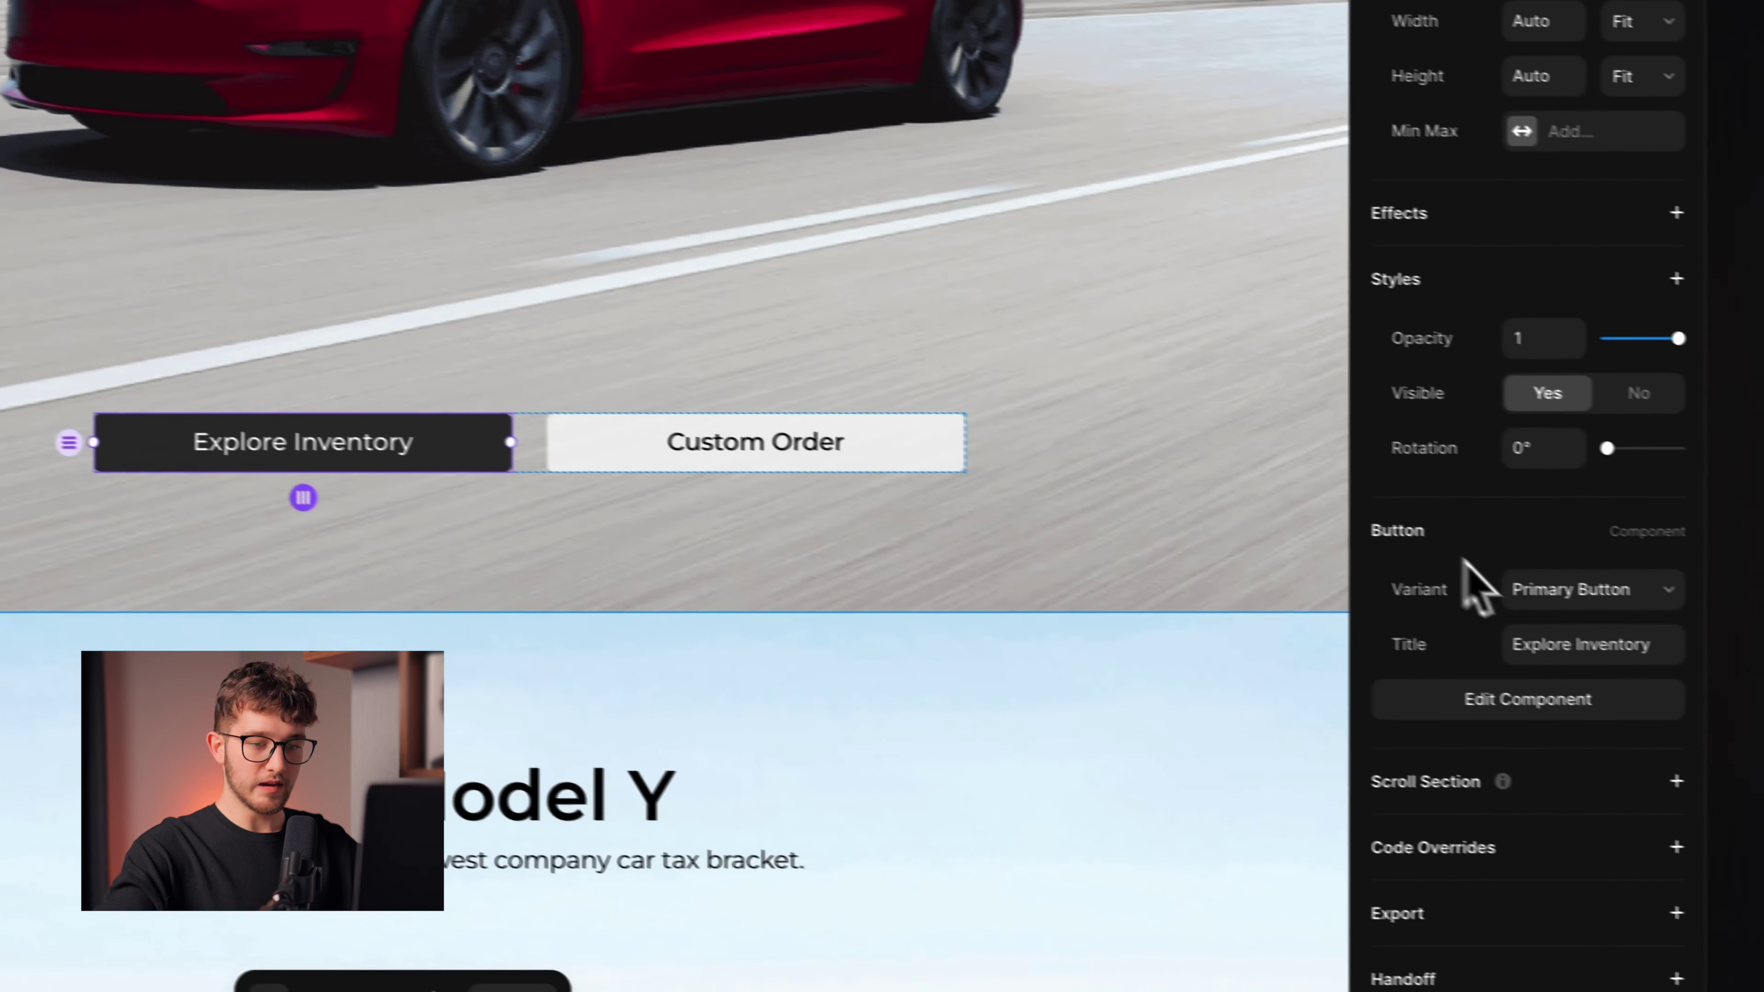
left_click(1482, 581)
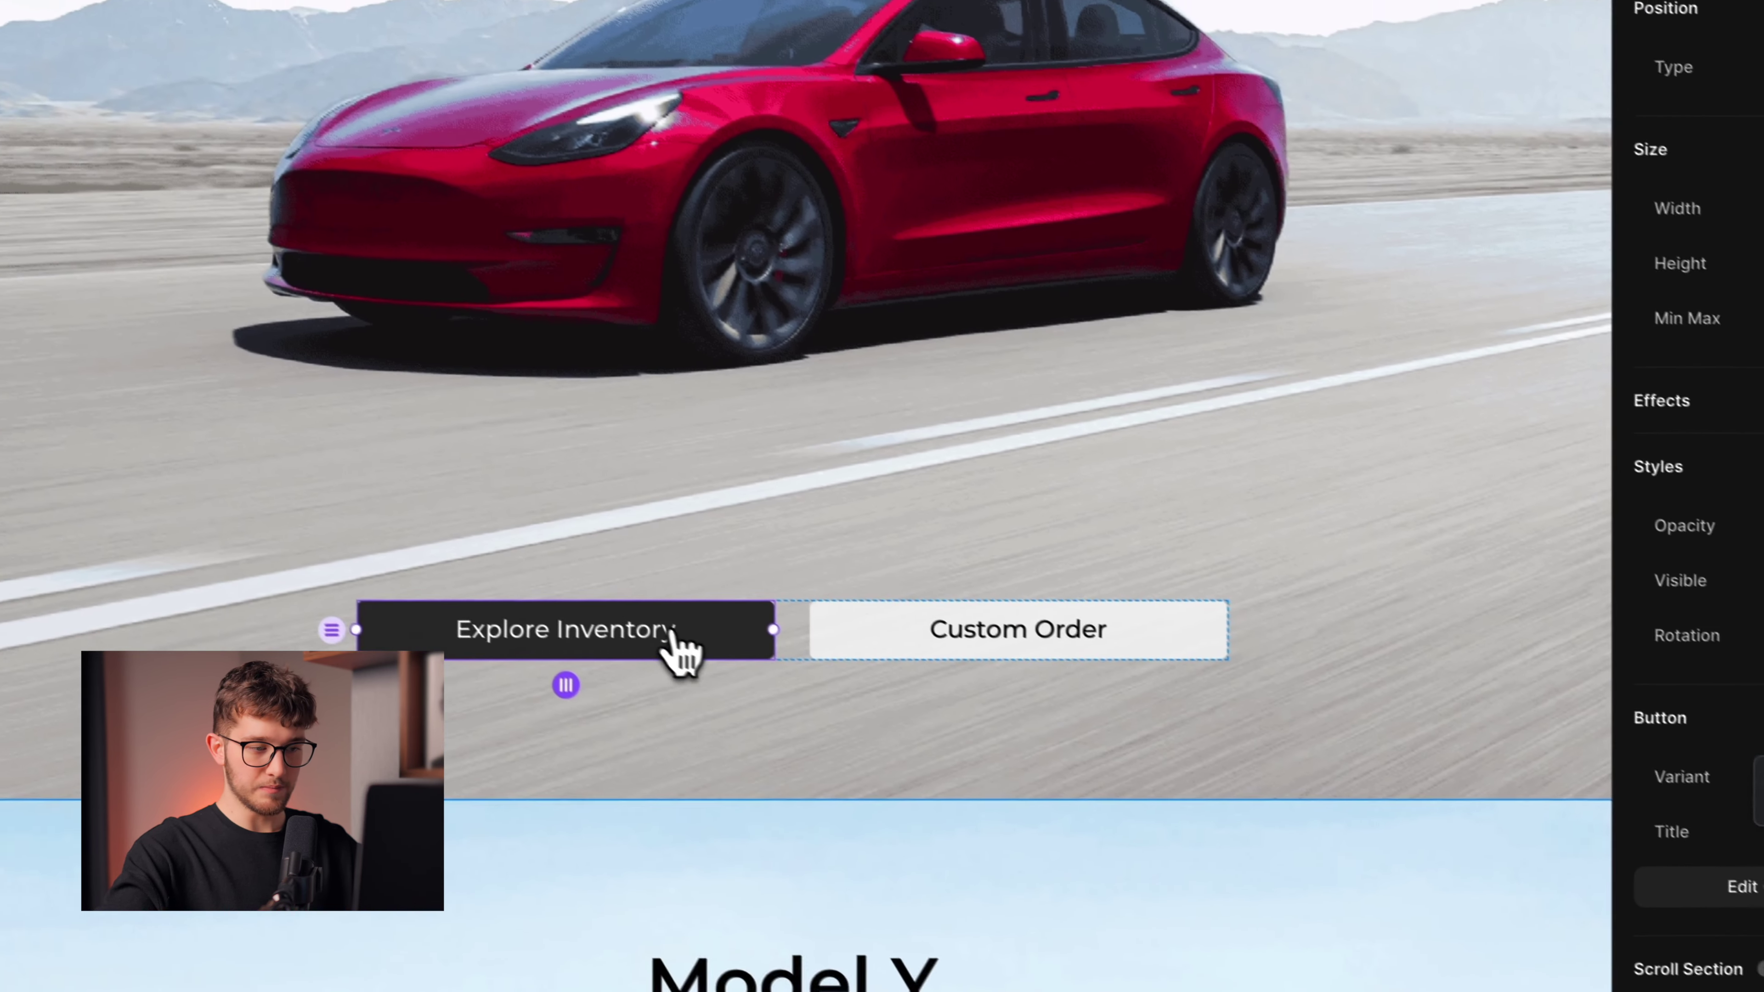
left_click(969, 646)
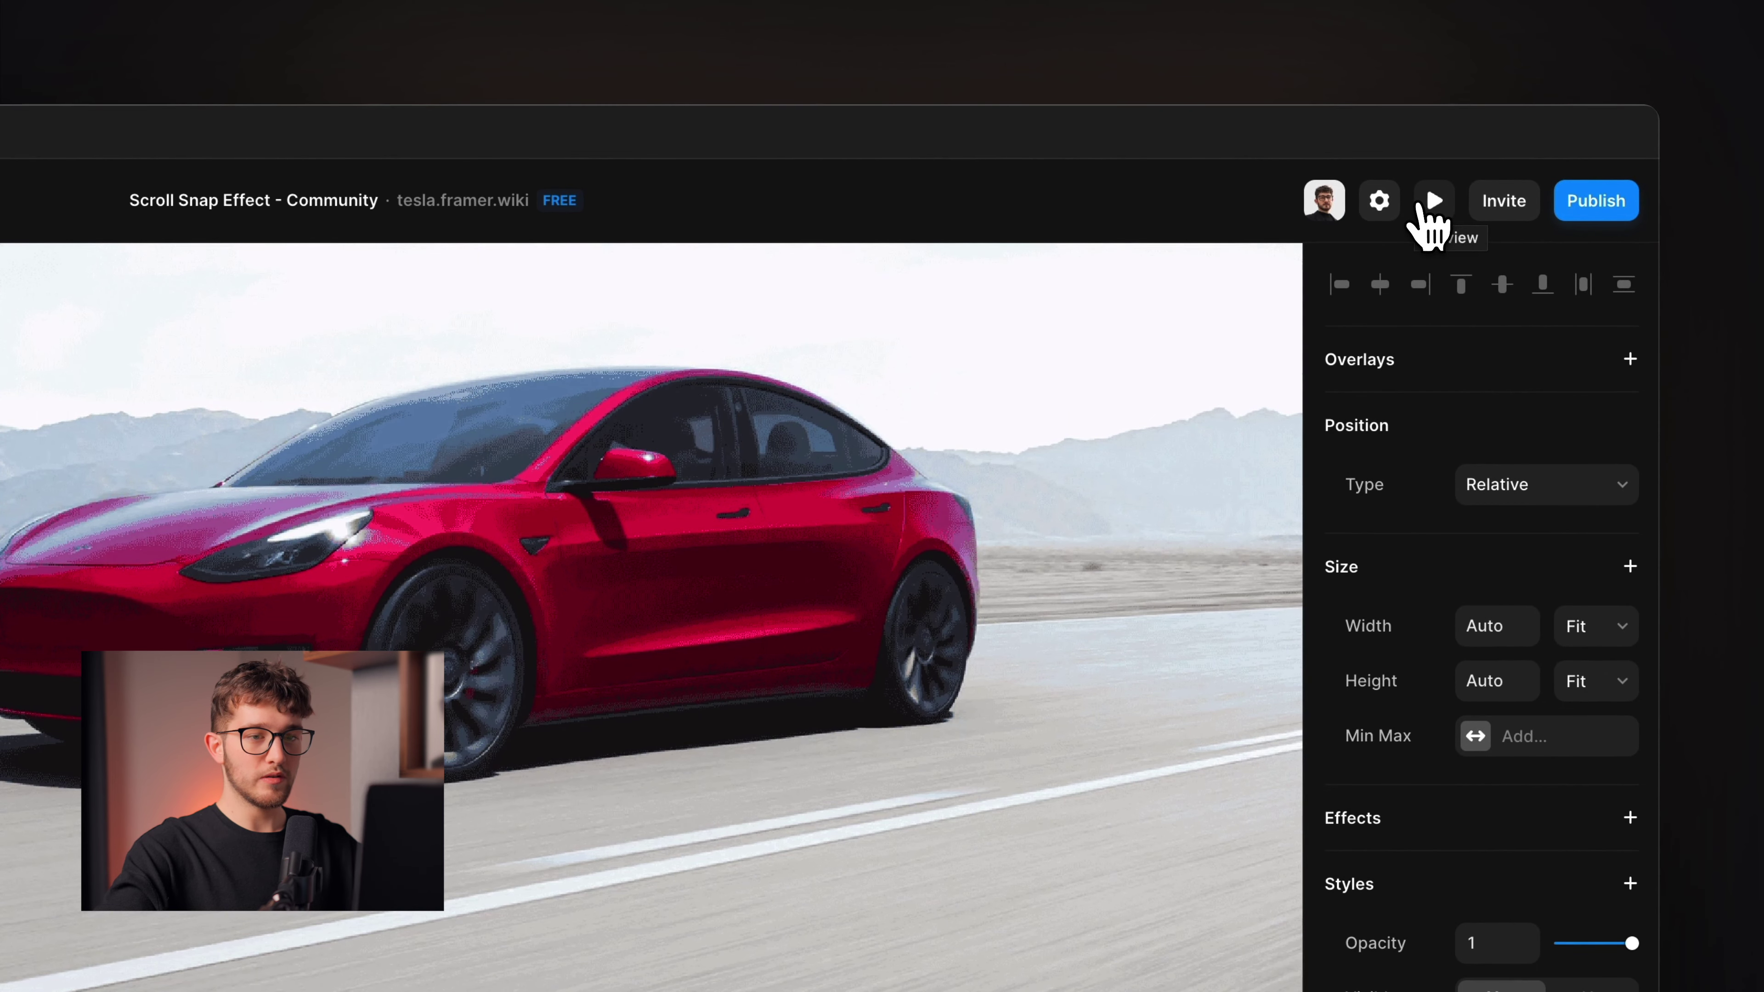
Step: Preview the page and test whether the Explore Inventory button's label can be highlighted as text
left_click(1430, 202)
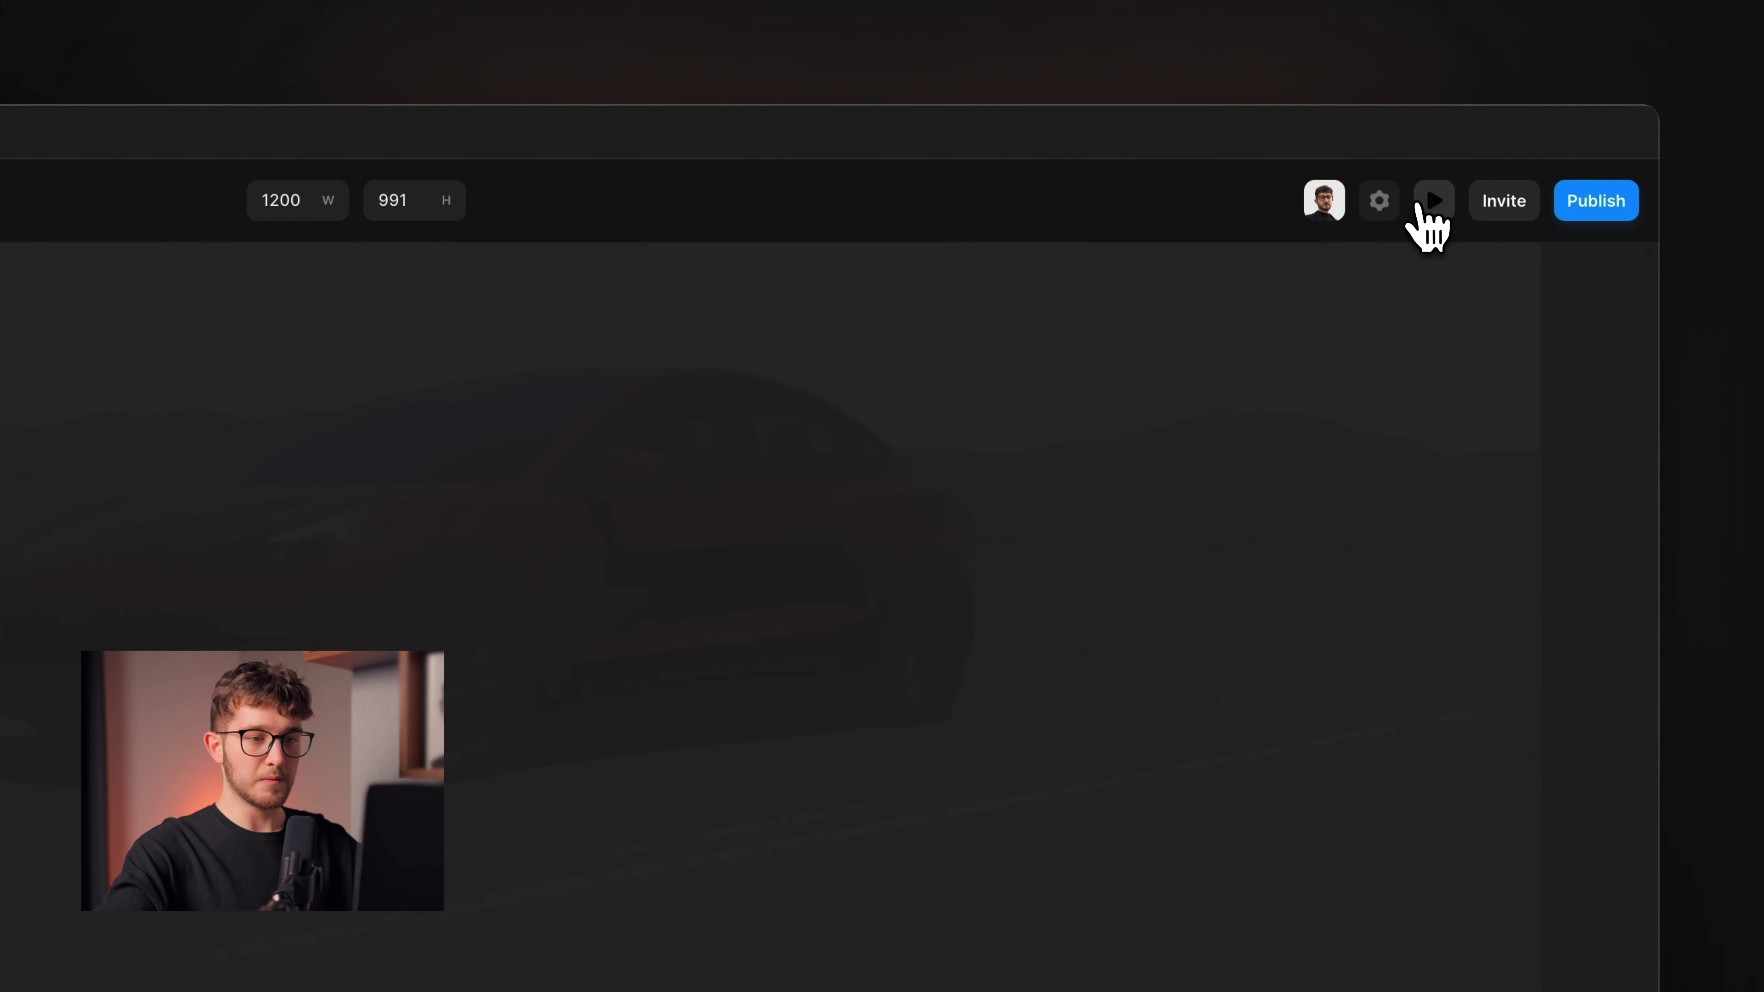
scroll(759, 543, "down", 5)
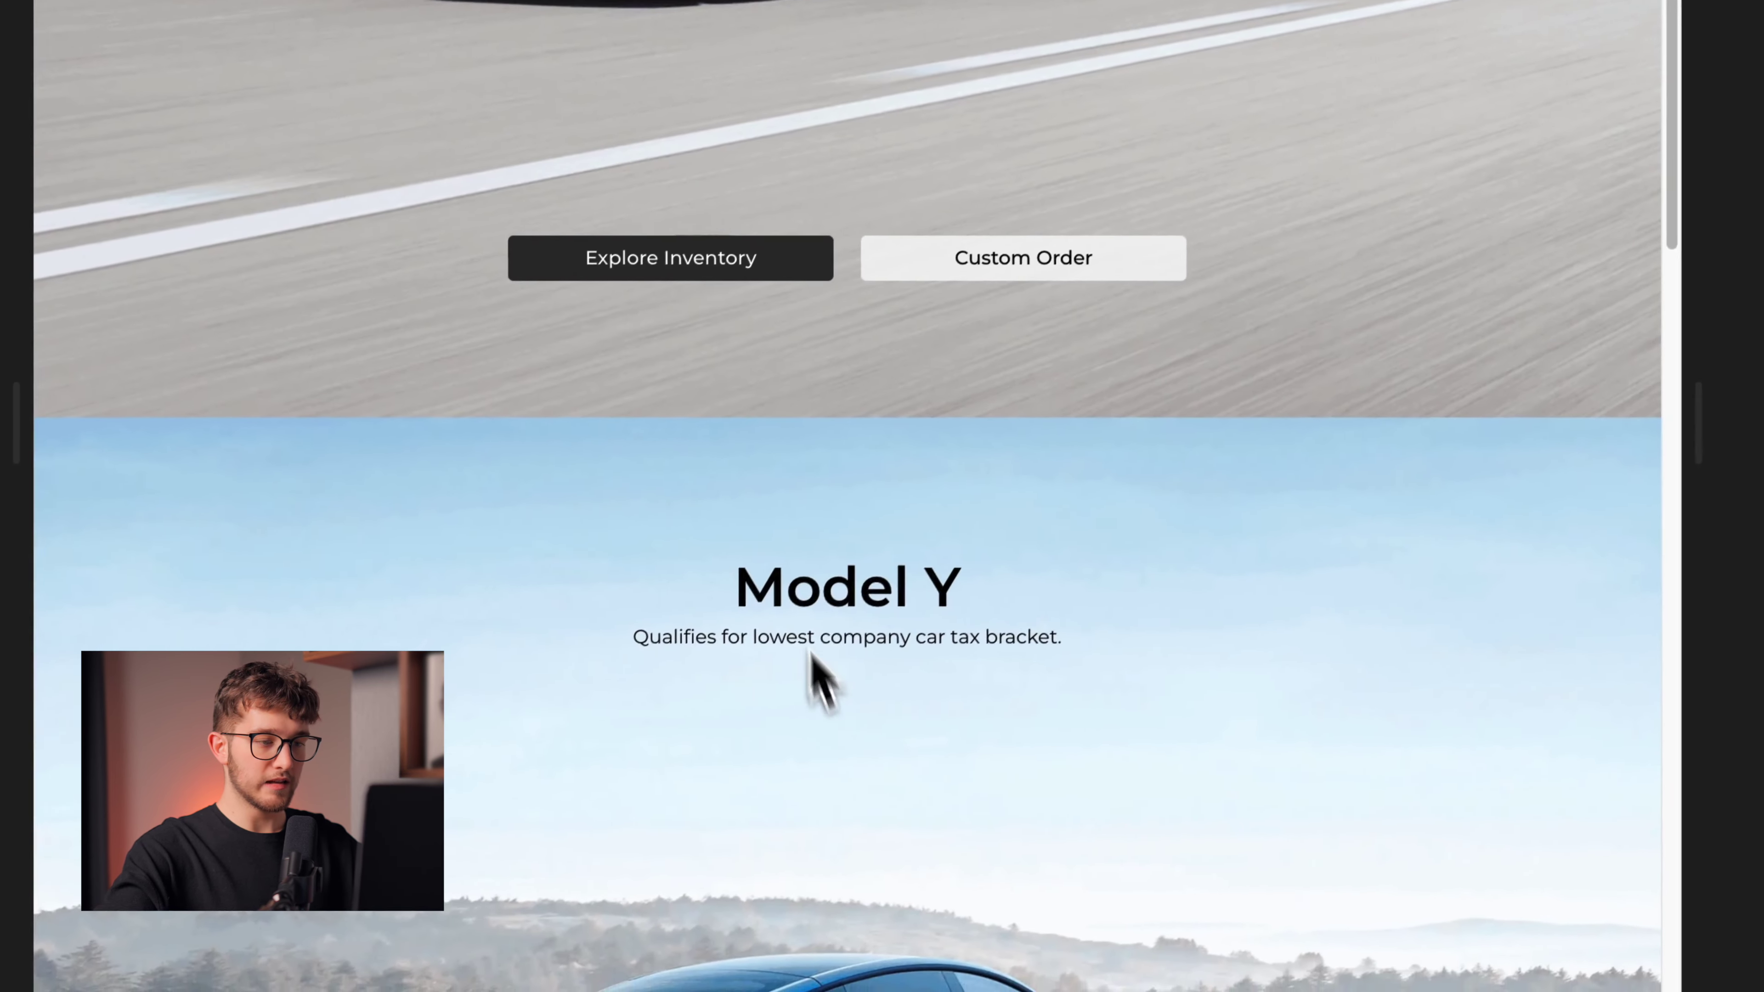
scroll(810, 653, "up", 3)
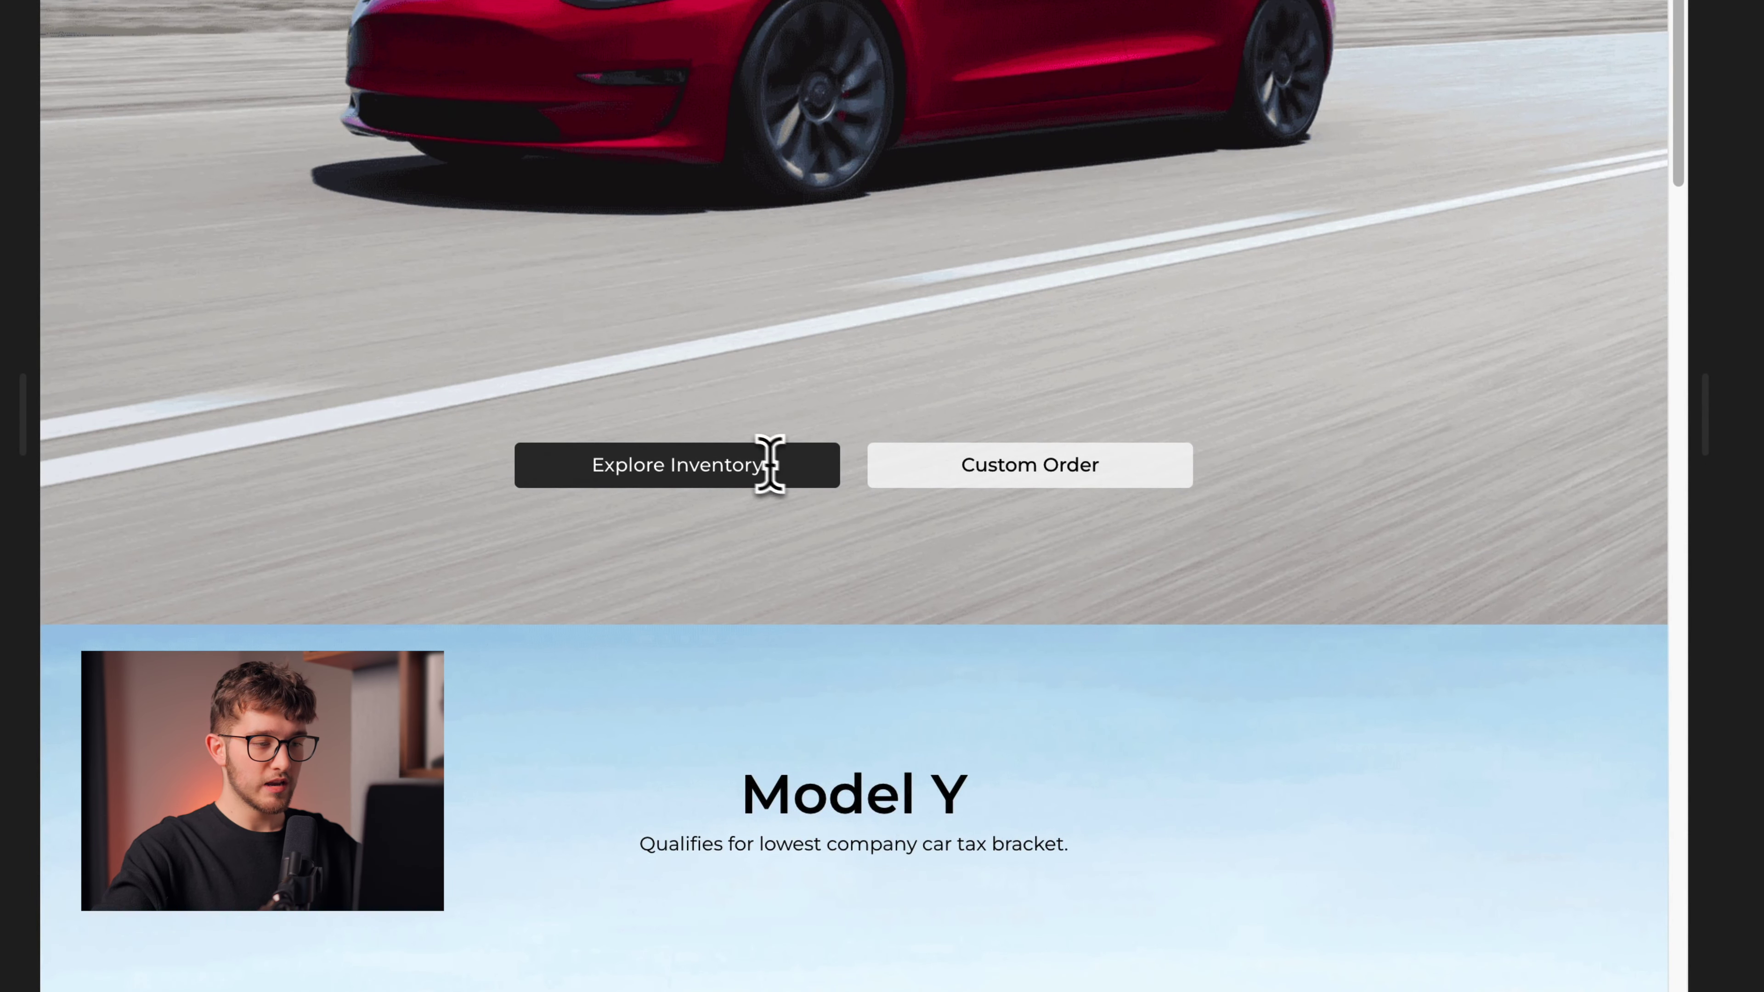
left_click_drag(593, 465, 719, 472)
left_click(719, 472)
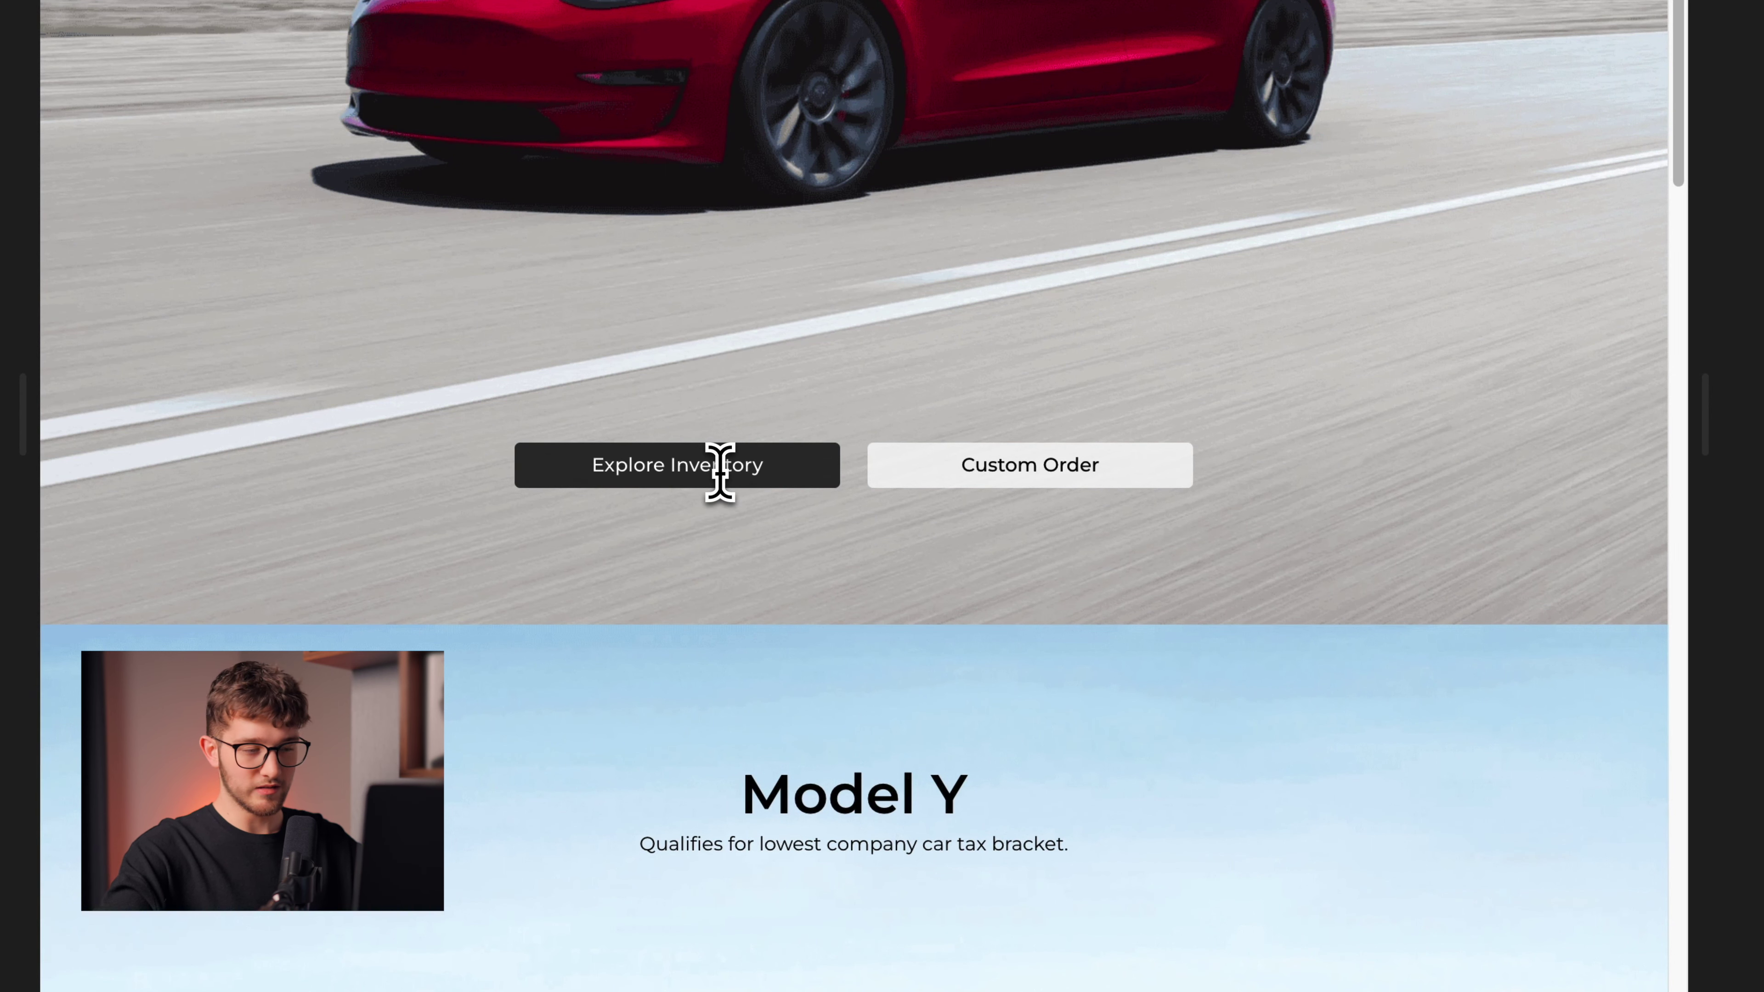
triple_click(719, 473)
left_click(750, 579)
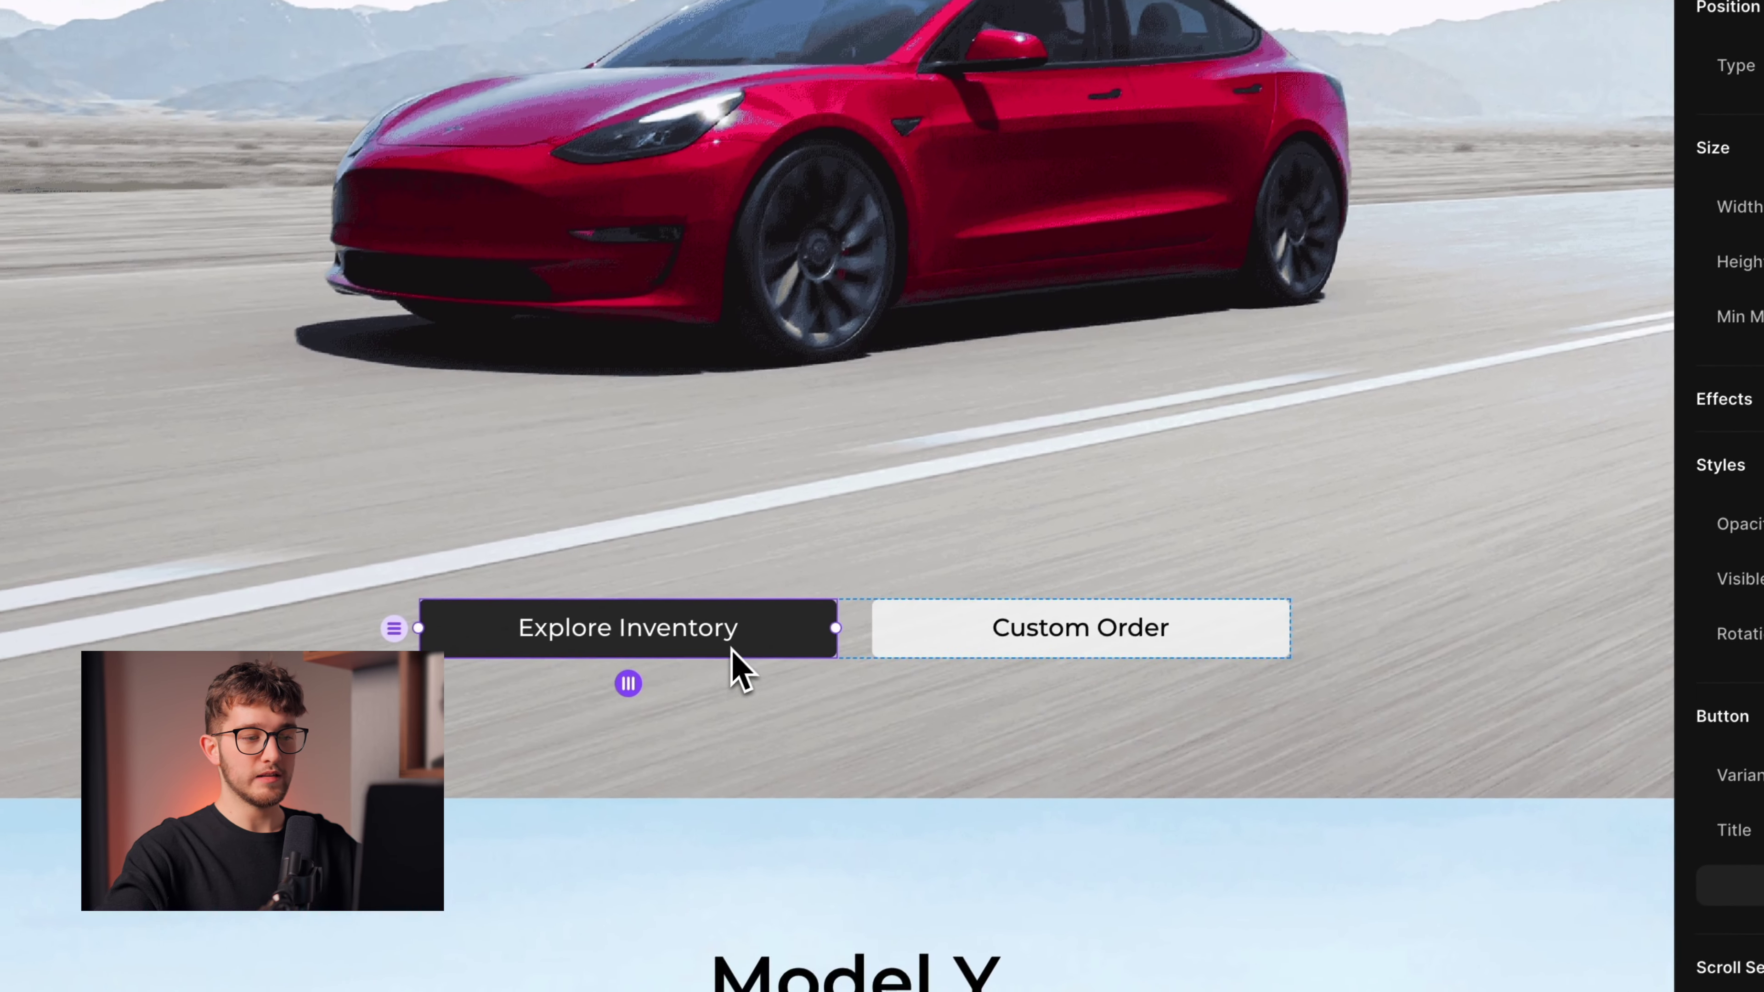
Step: Open the Explore Inventory button's component and add a Pointer cursor style to its Primary Button variant
double_click(677, 716)
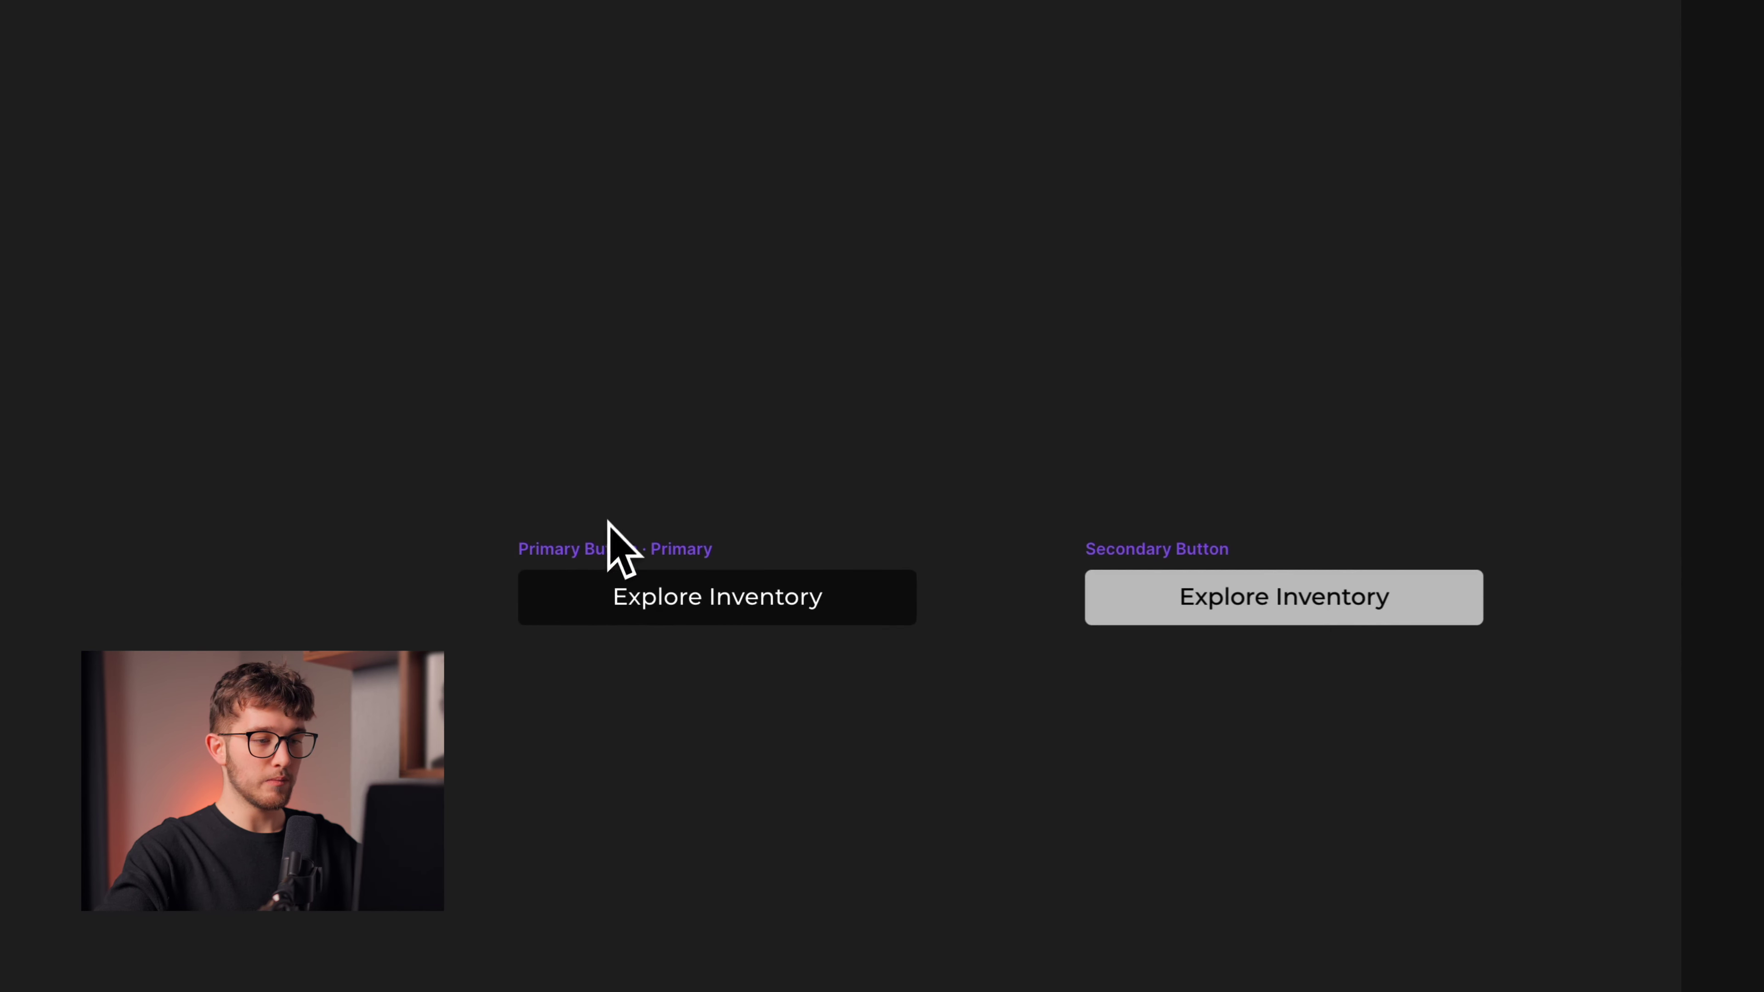
left_click(608, 549)
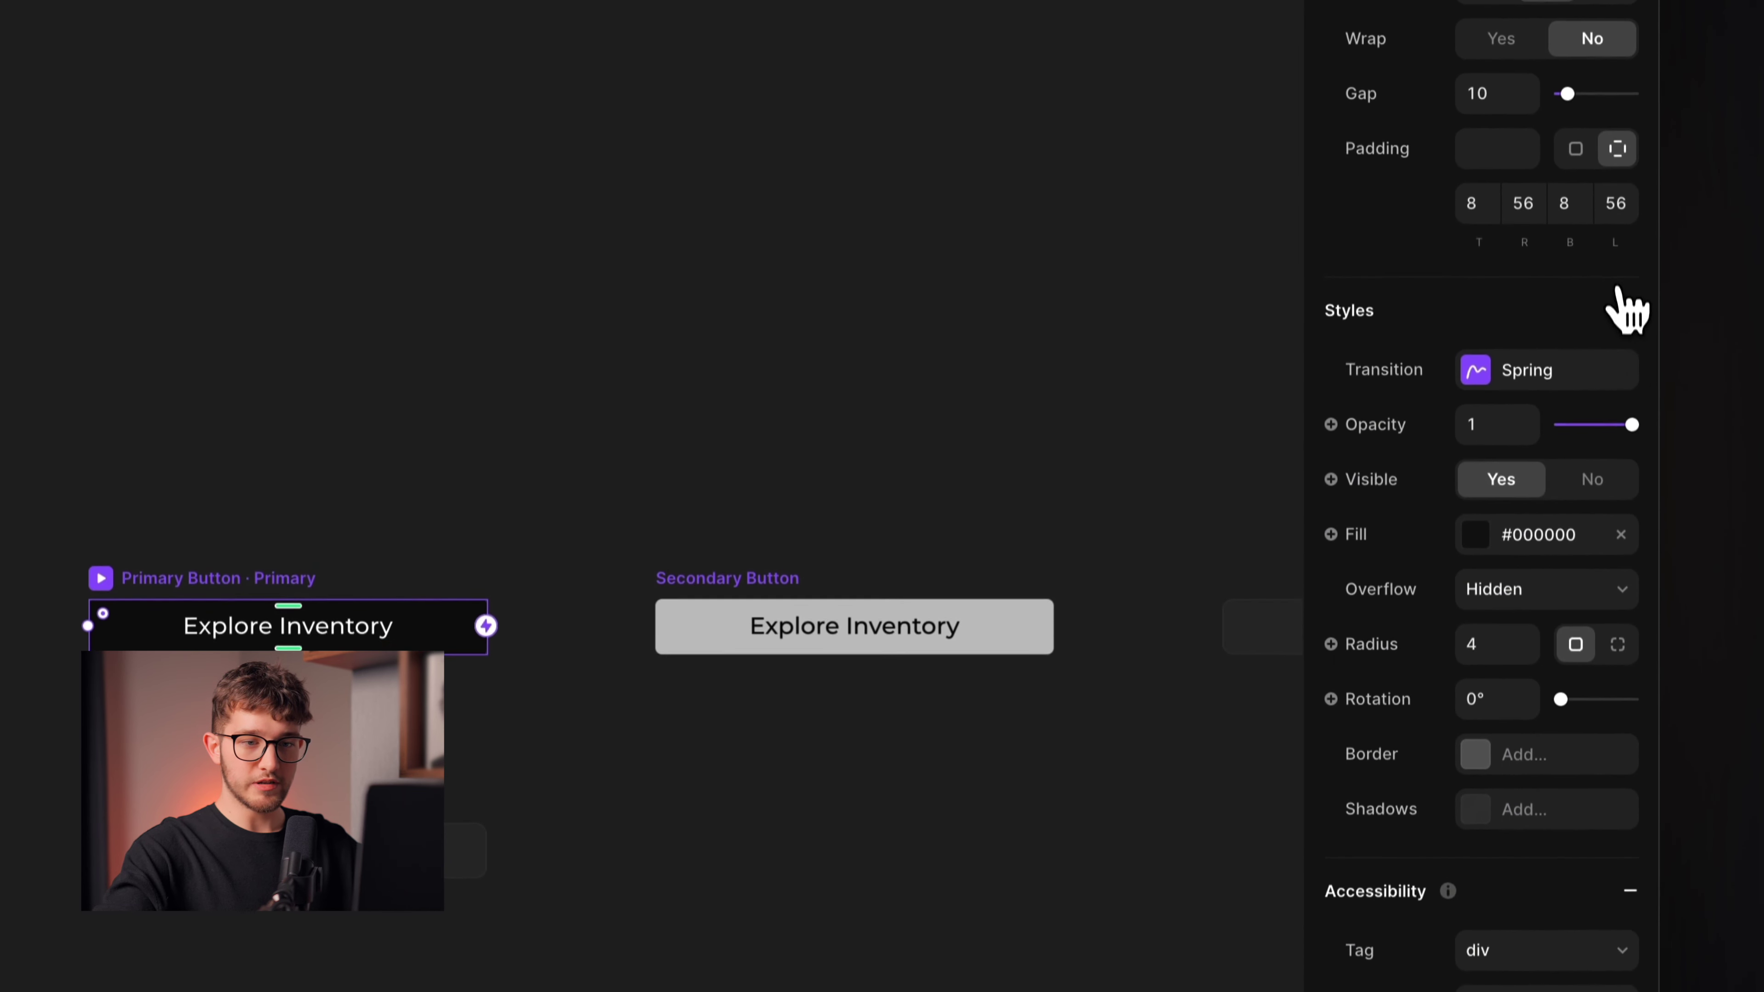
left_click(1629, 217)
left_click(1392, 335)
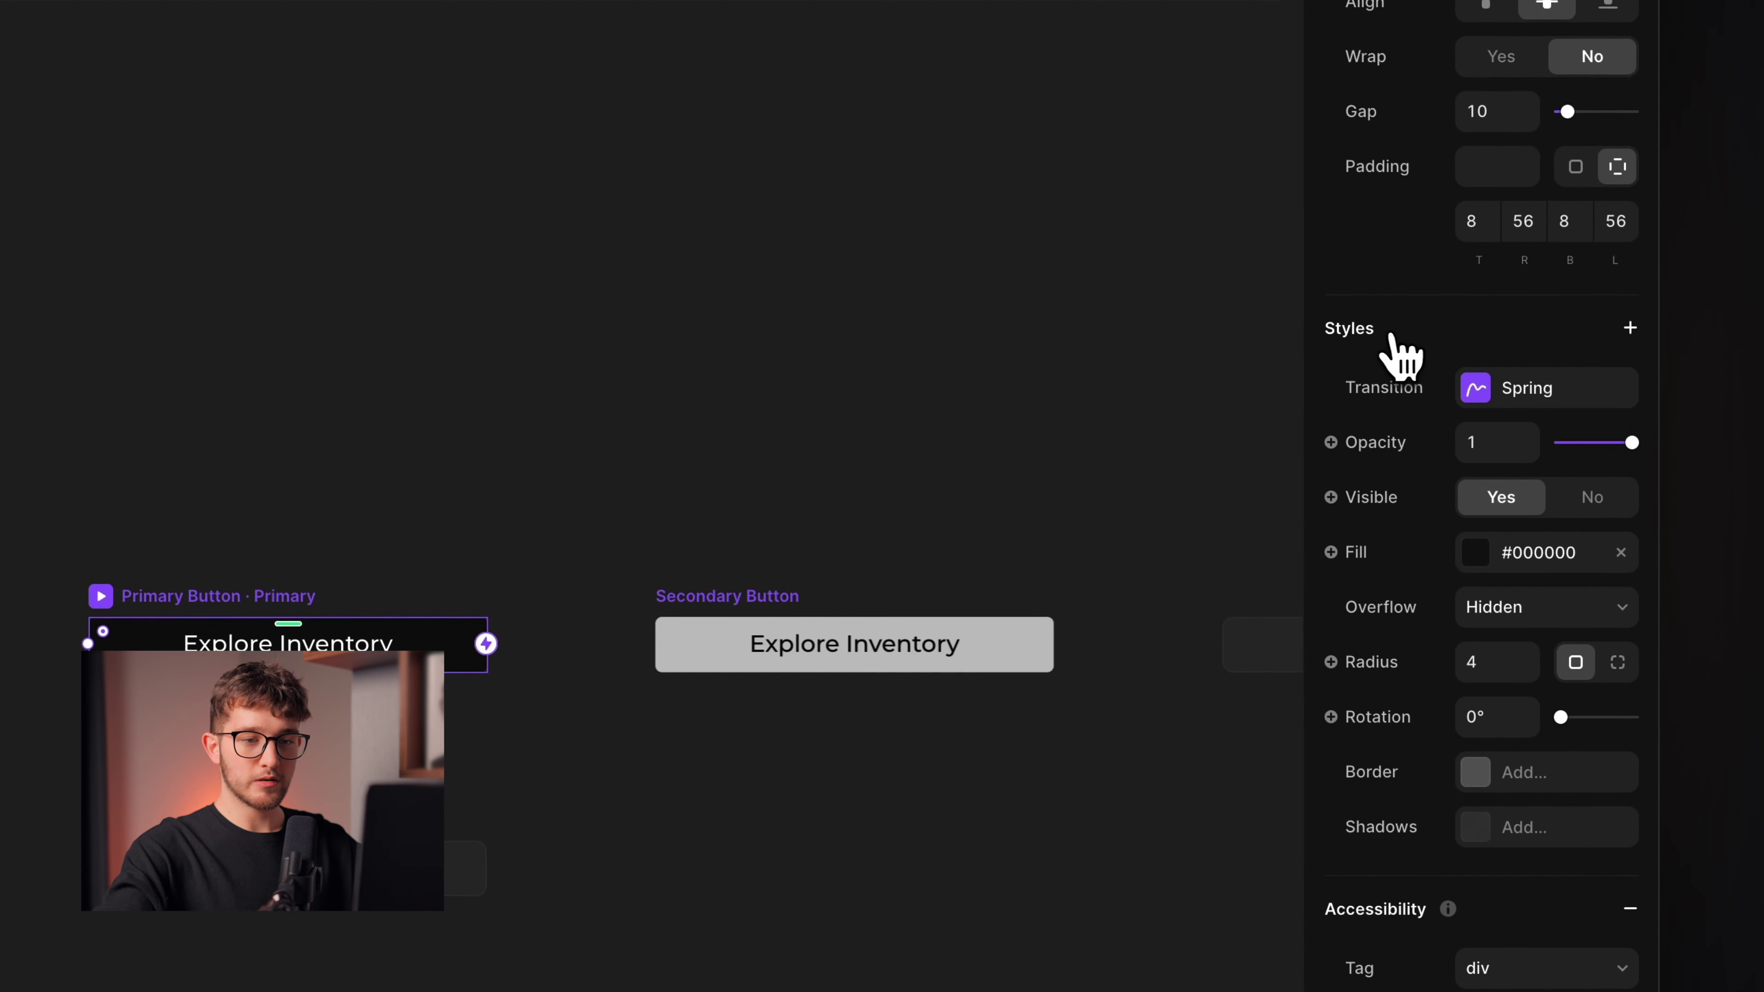
left_click(1628, 328)
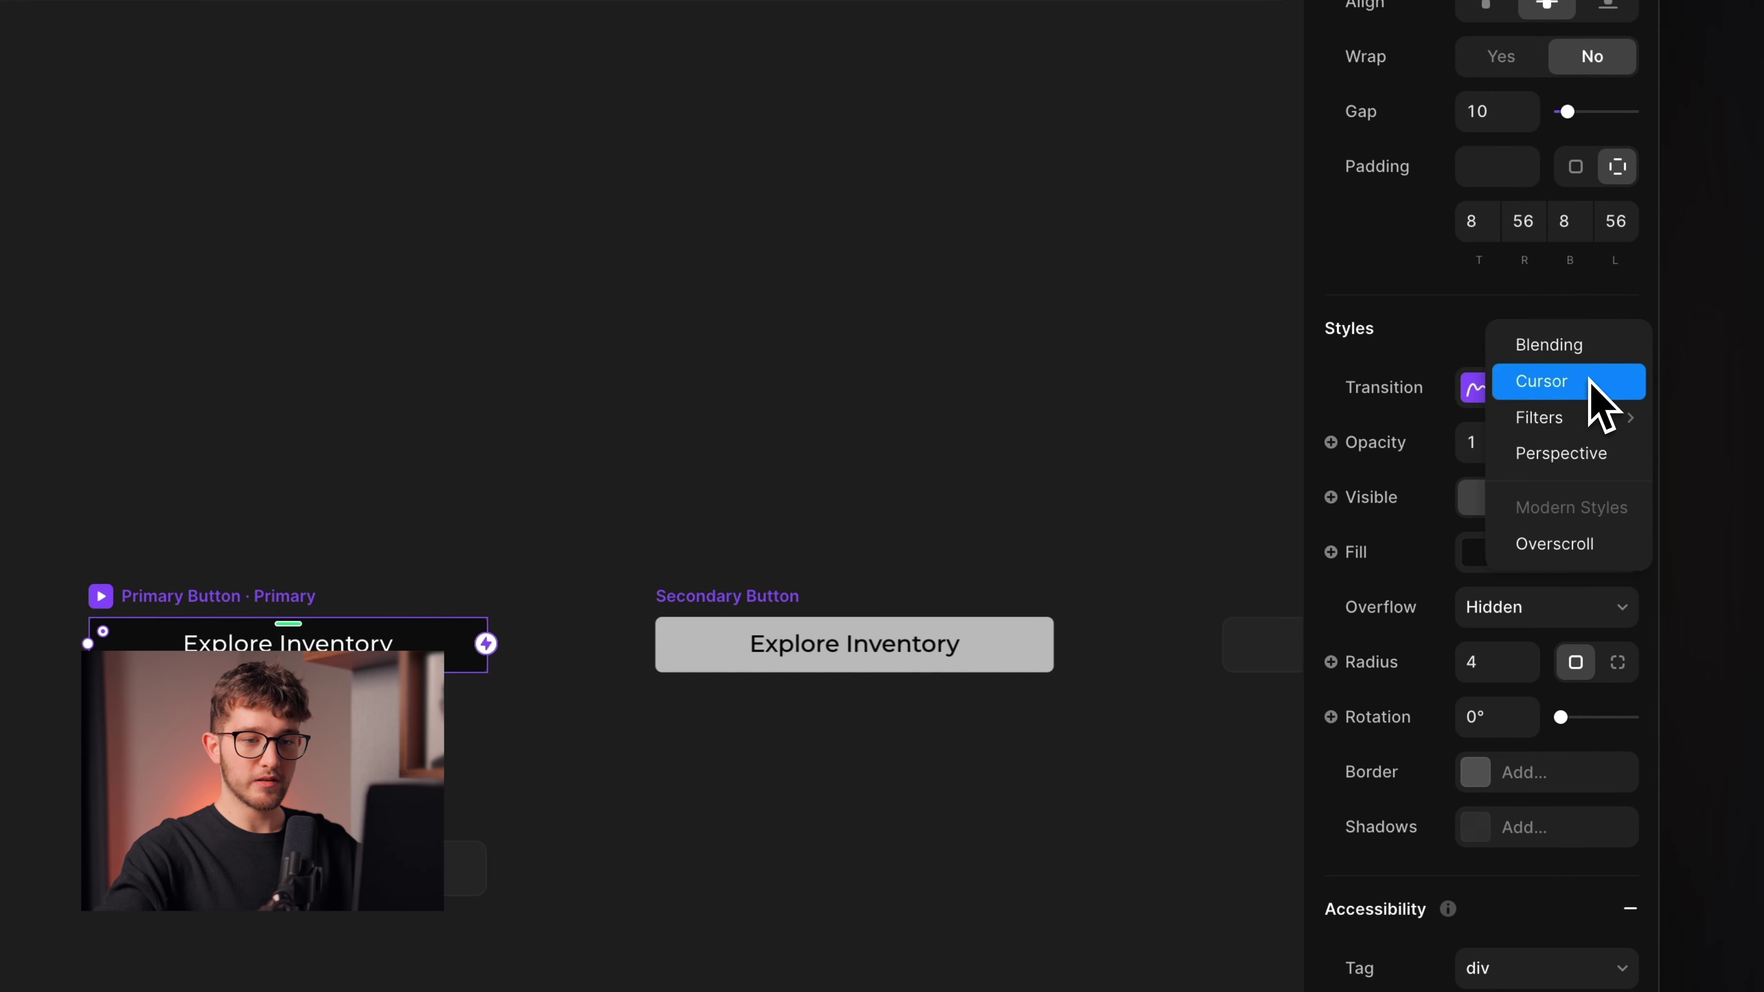
left_click(1572, 389)
left_click(1100, 500)
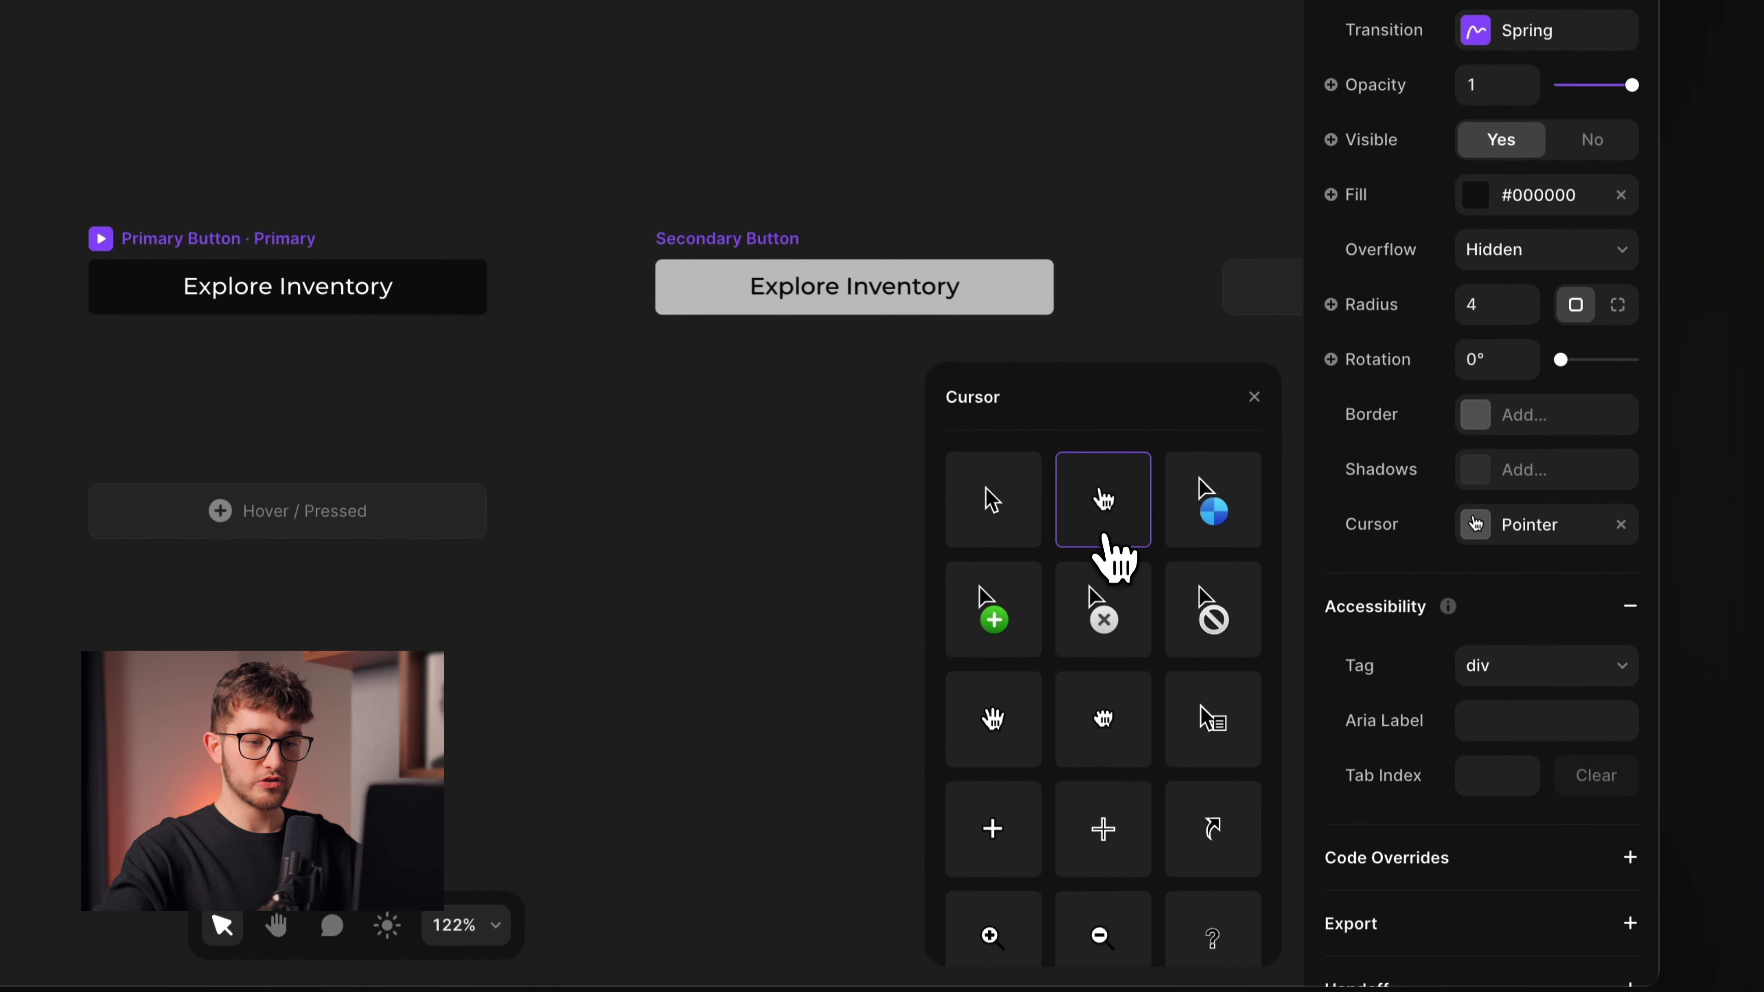
left_click(1254, 389)
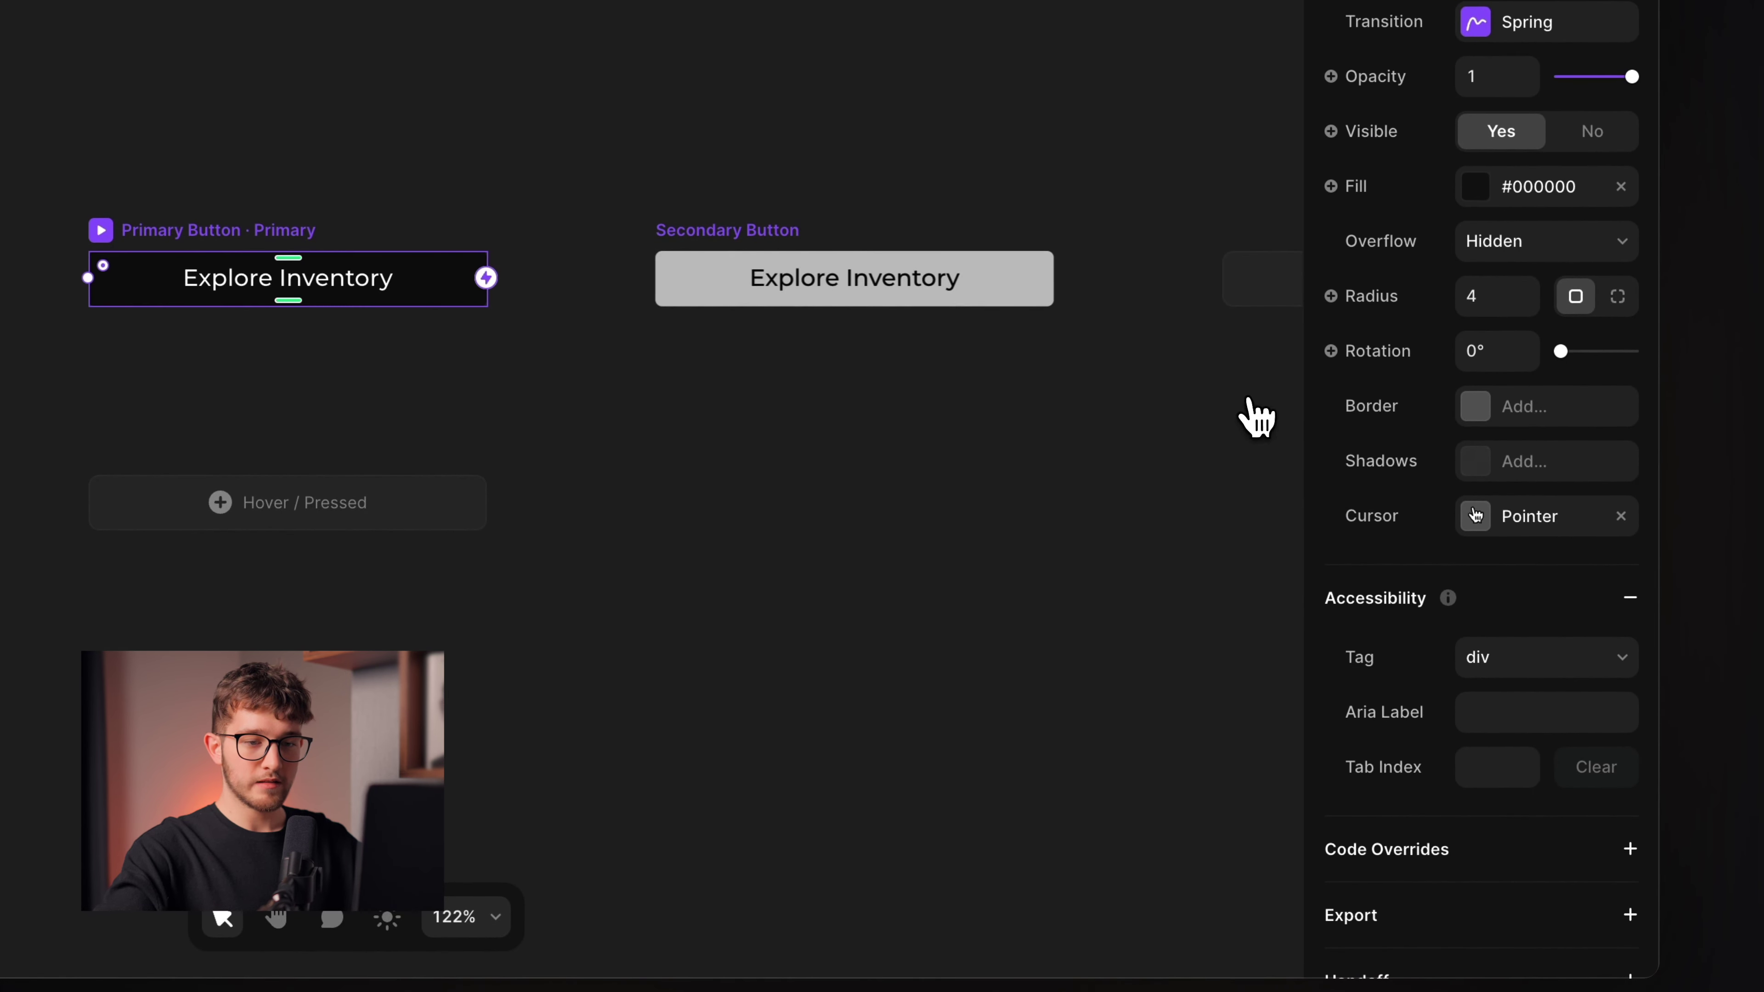
Step: Set the accessibility tag of the Primary Button variant to button
scroll(1460, 432, "down", 2)
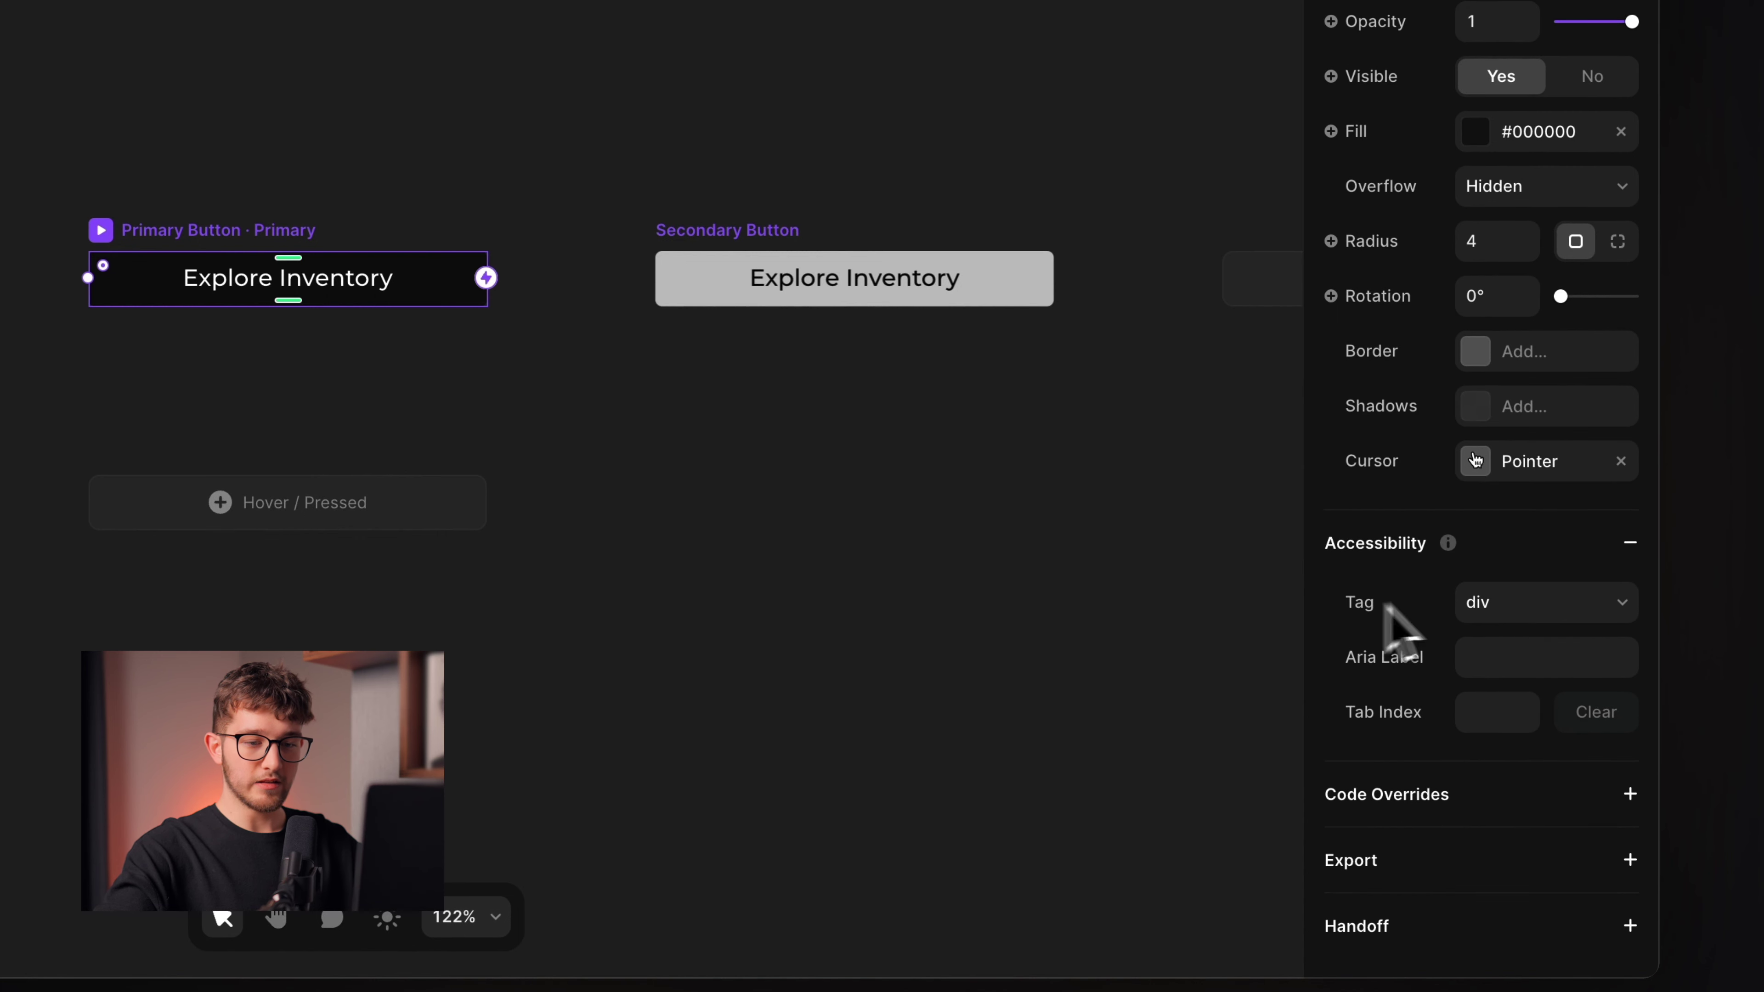
left_click(1492, 601)
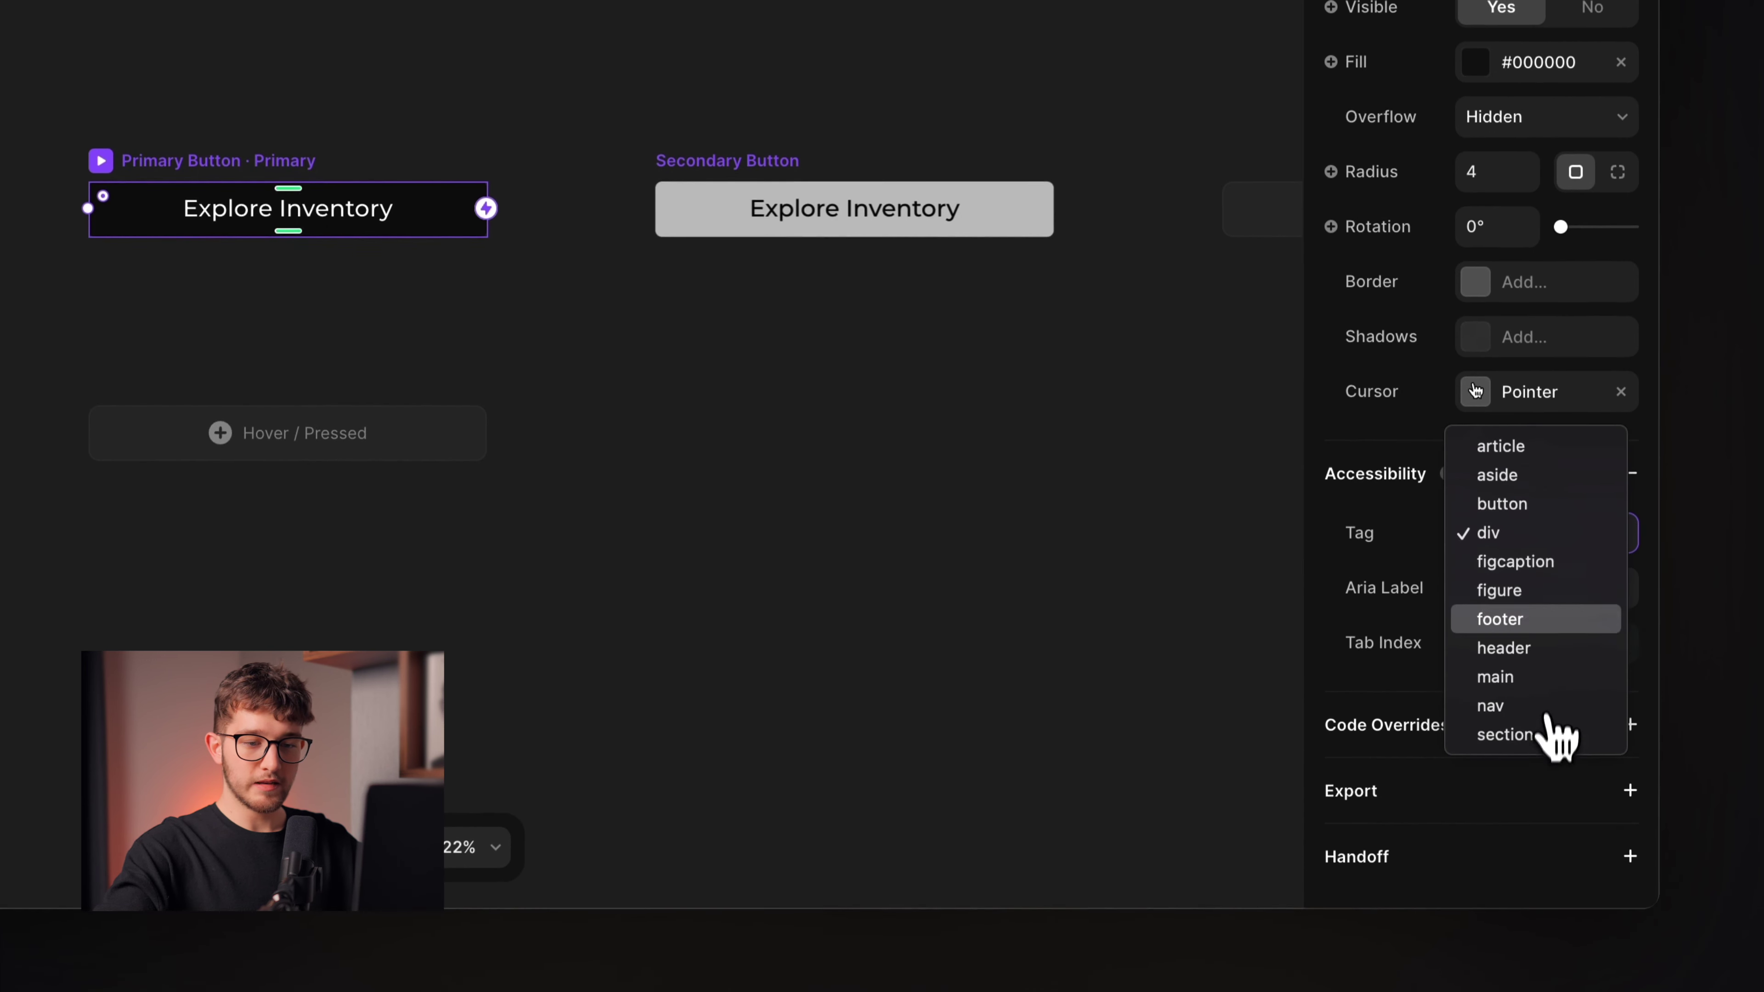
left_click(1547, 511)
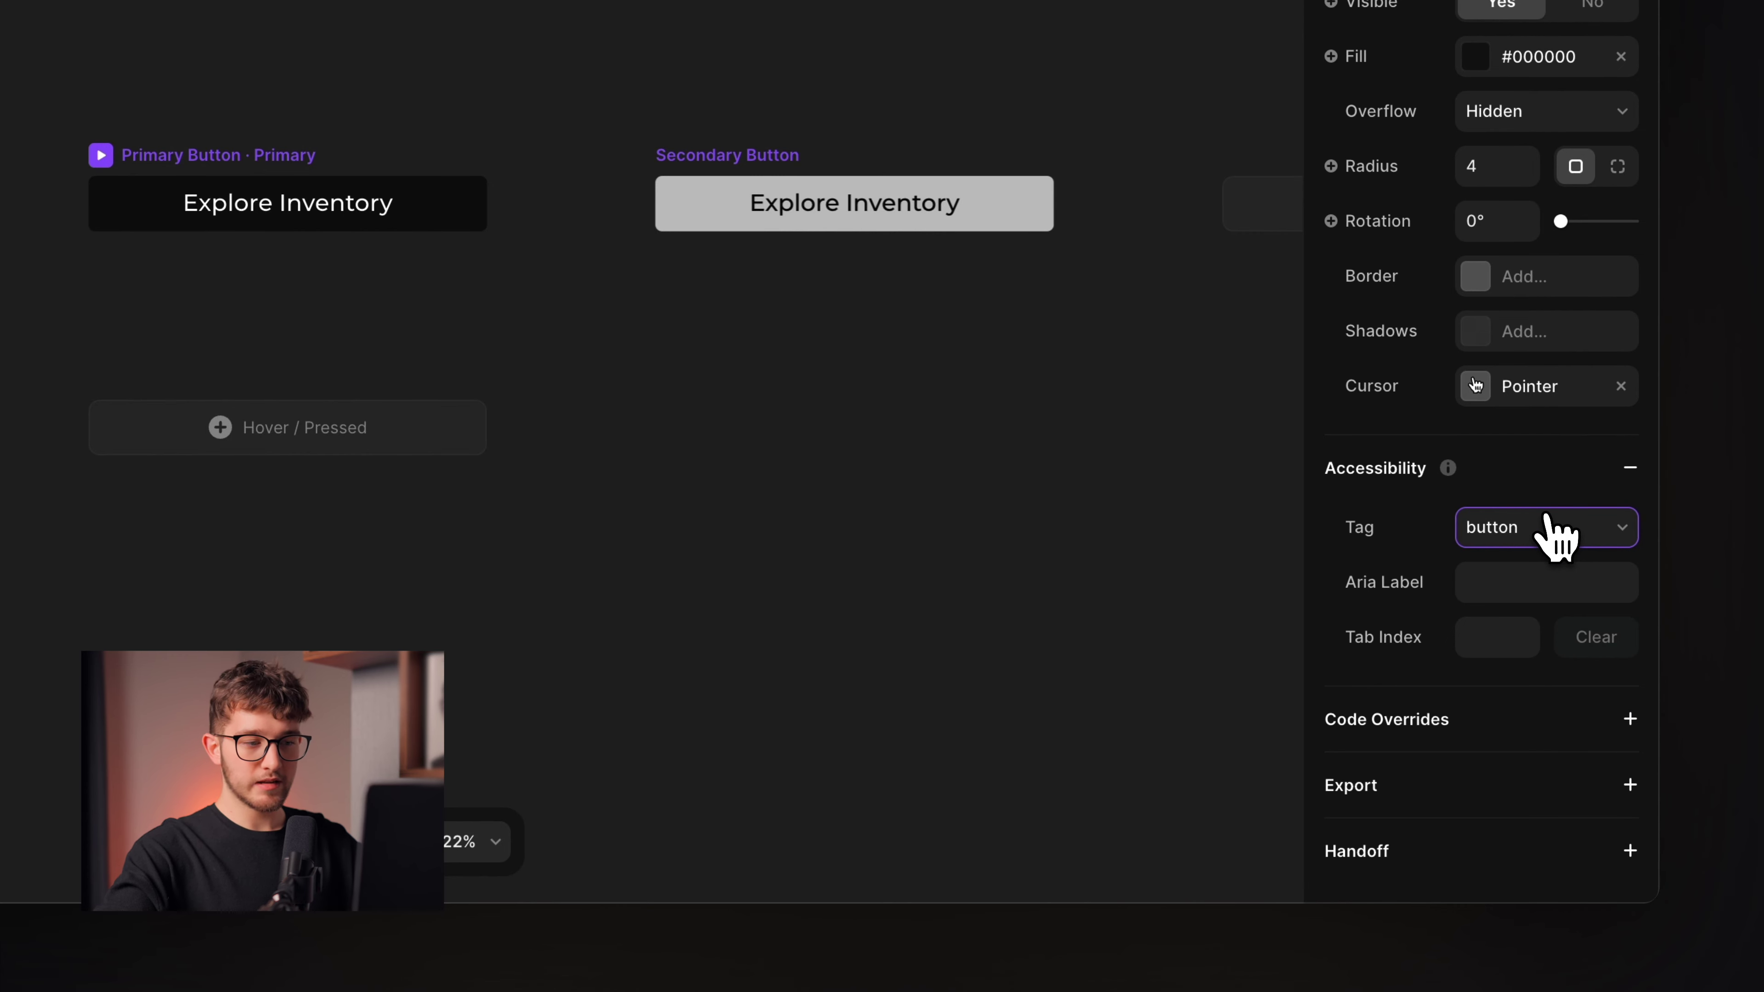
Step: Add a User Select style to the Explore Inventory text inside the primary button and preview the page
double_click(338, 213)
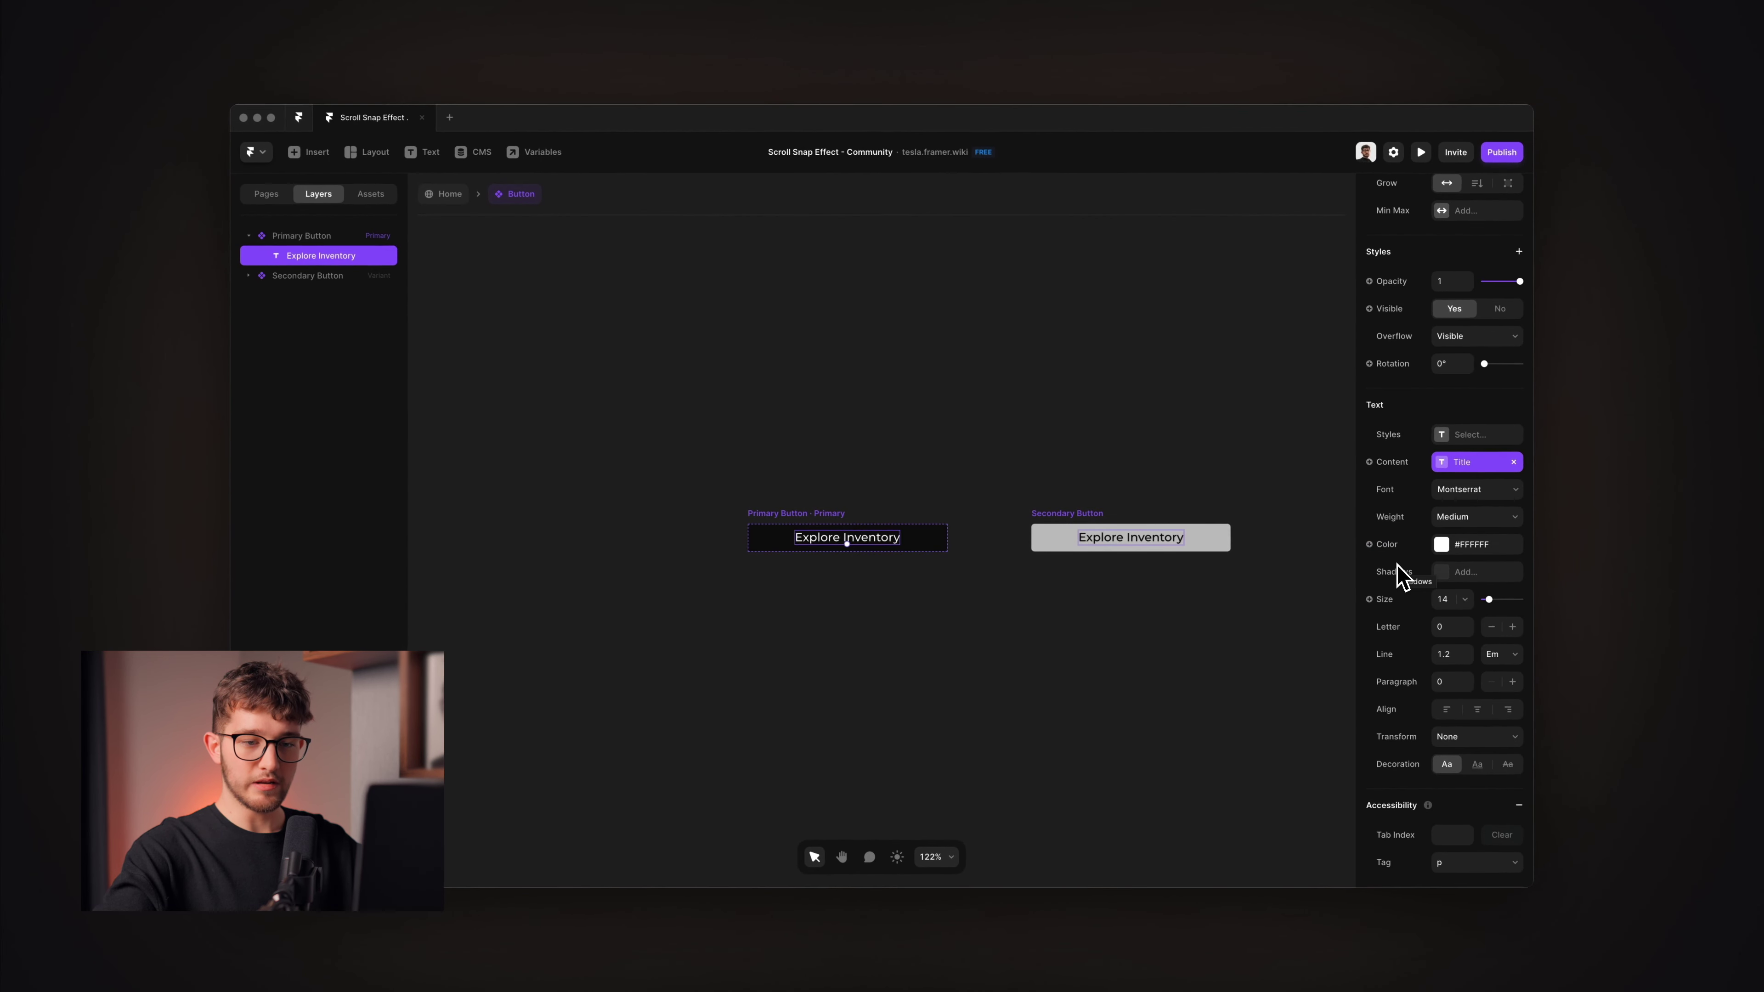
scroll(1669, 583, "up", 1)
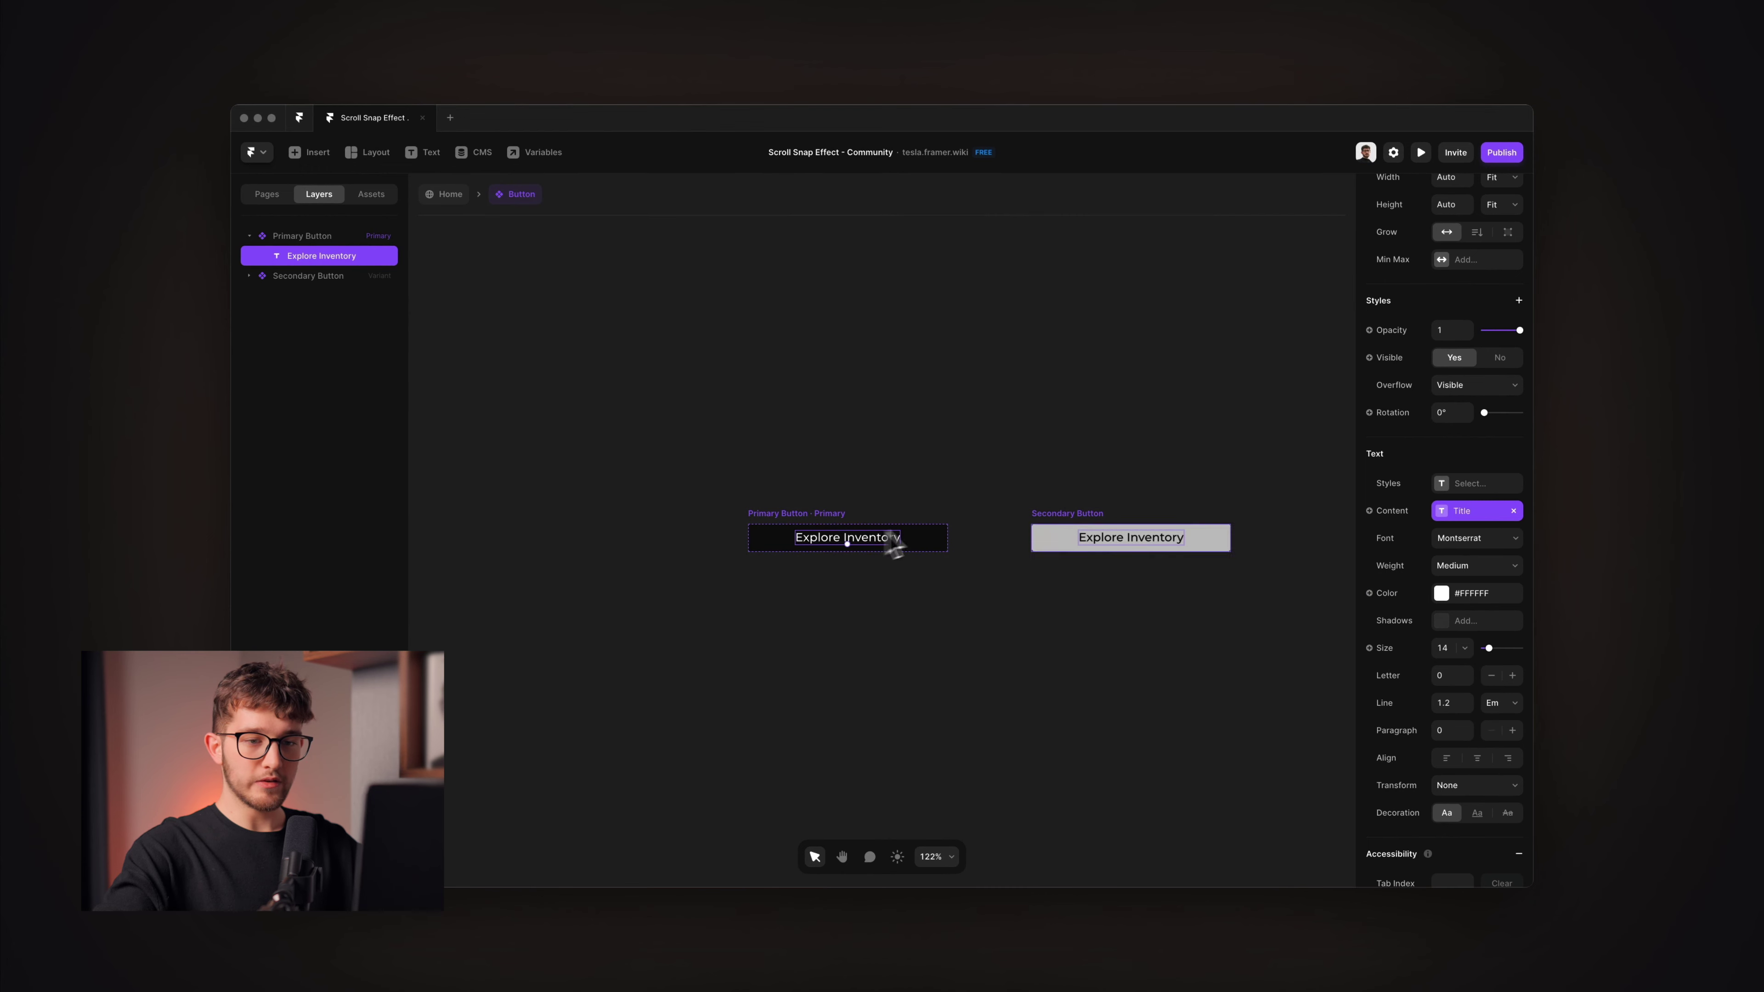
left_click(1518, 301)
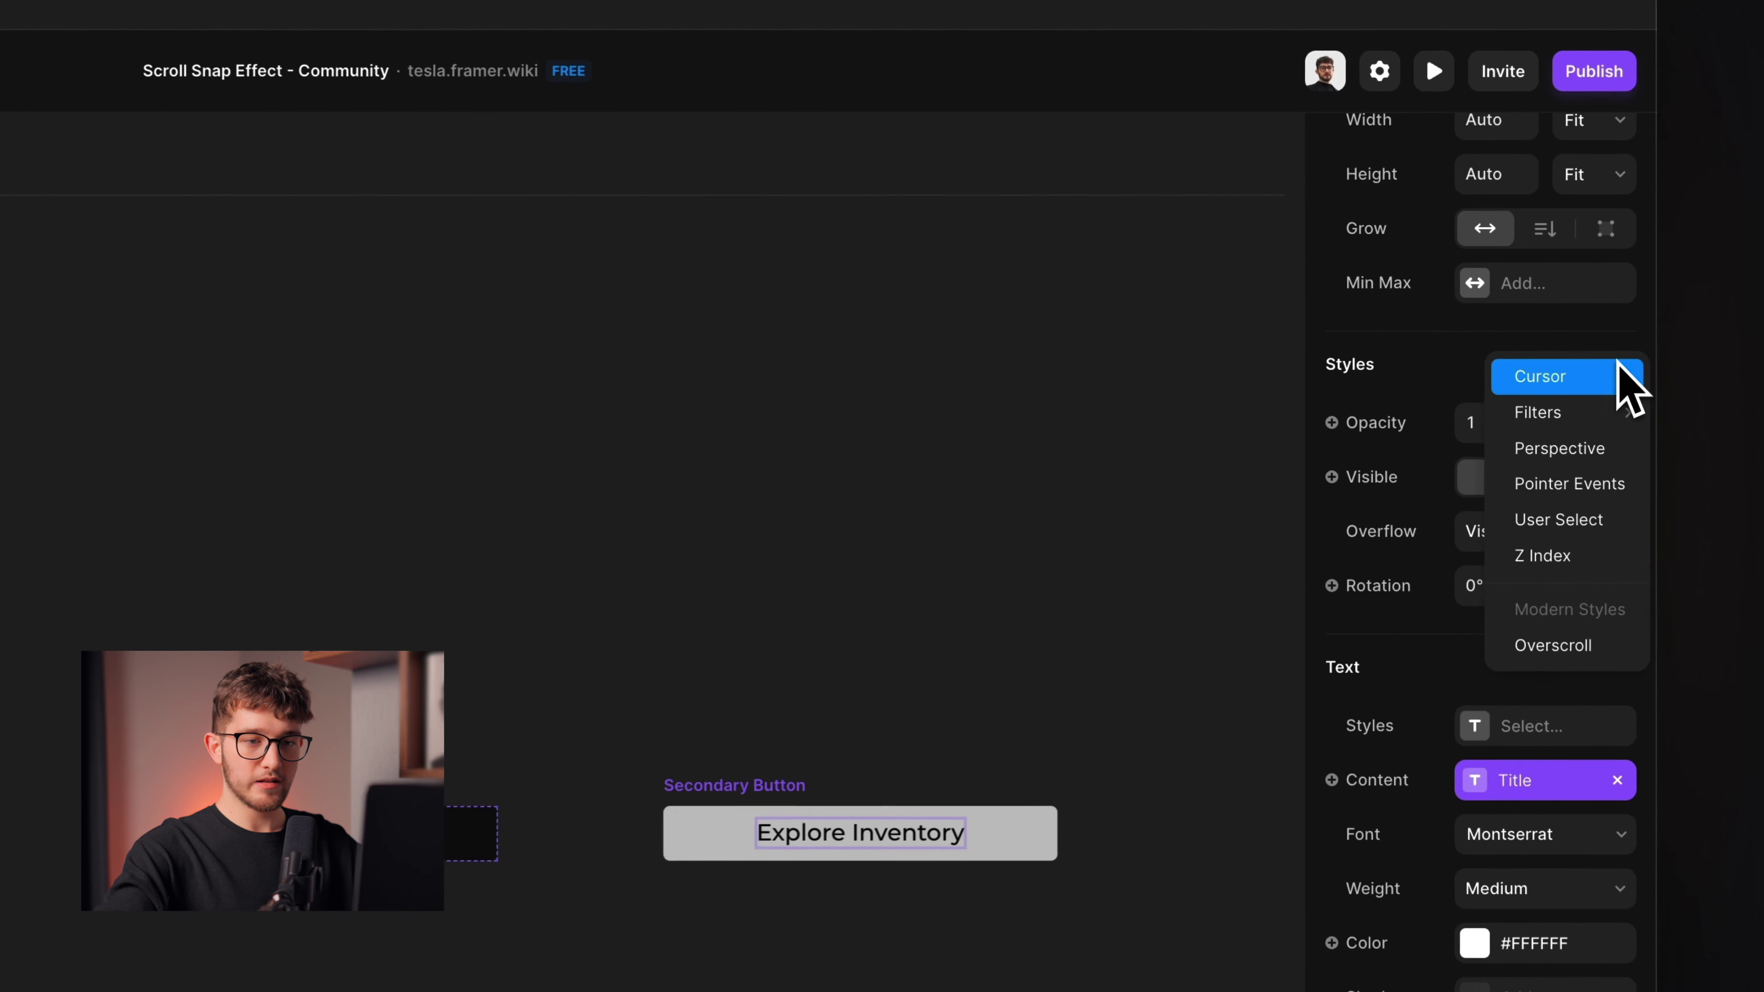
left_click(1597, 522)
left_click(1520, 649)
left_click(1521, 653)
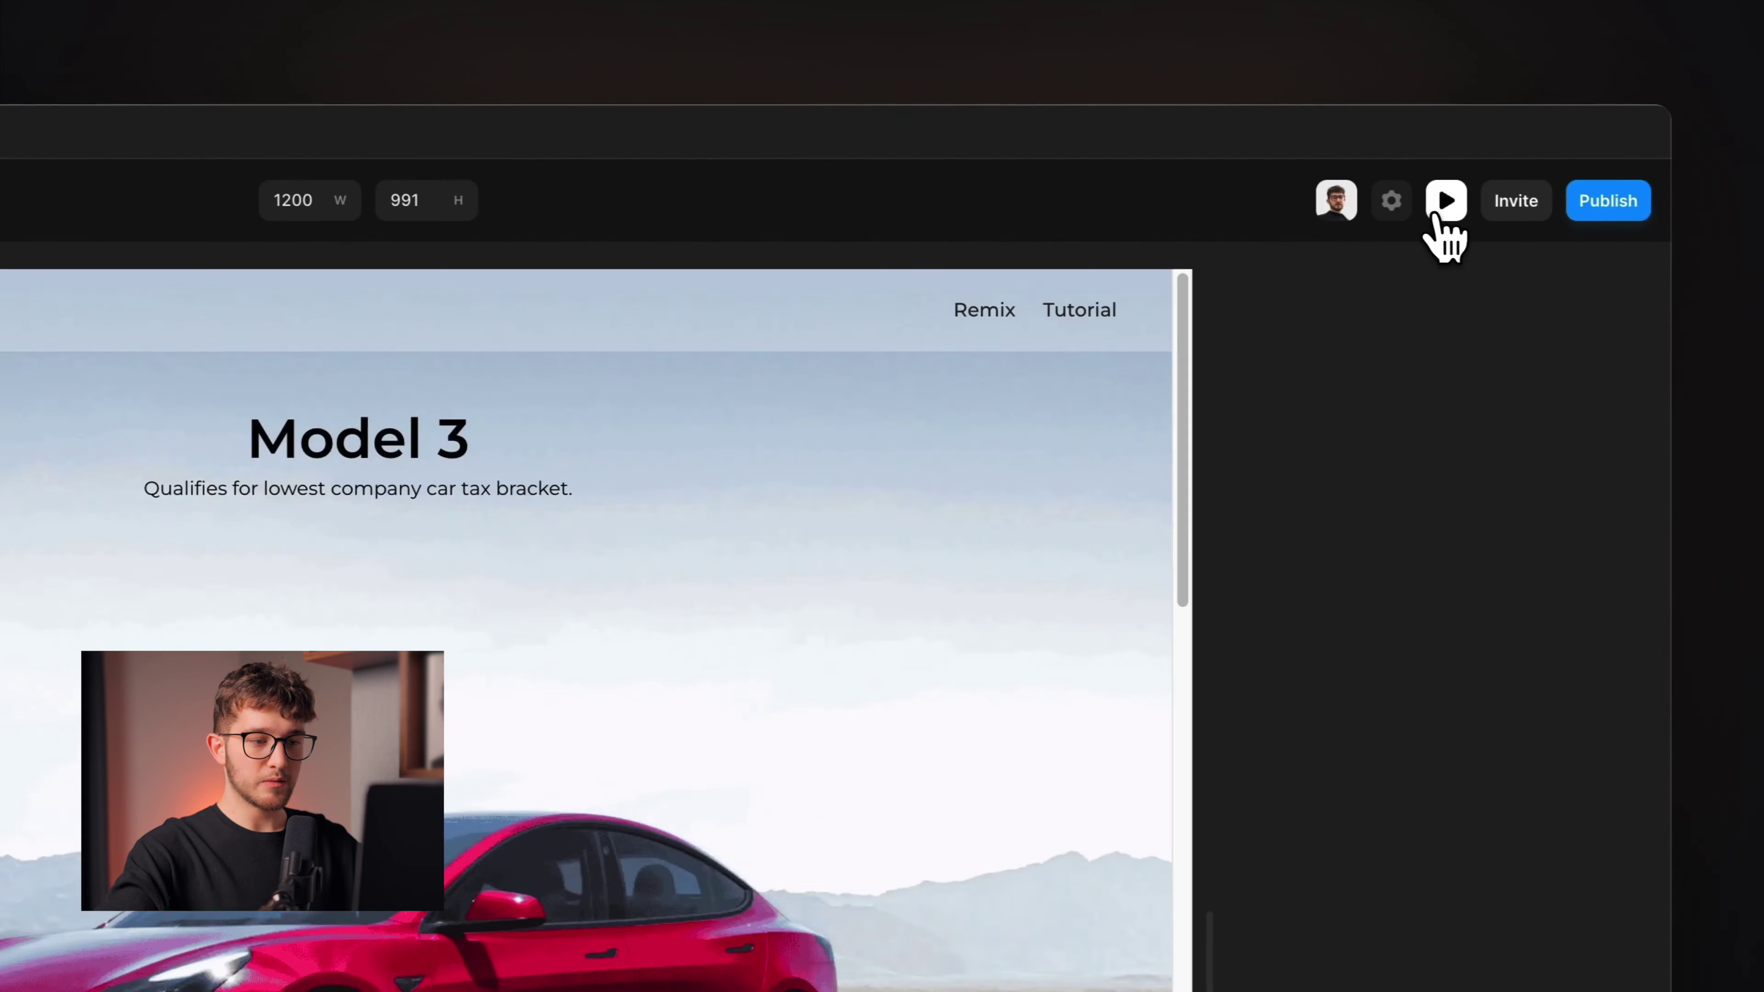
left_click(1558, 201)
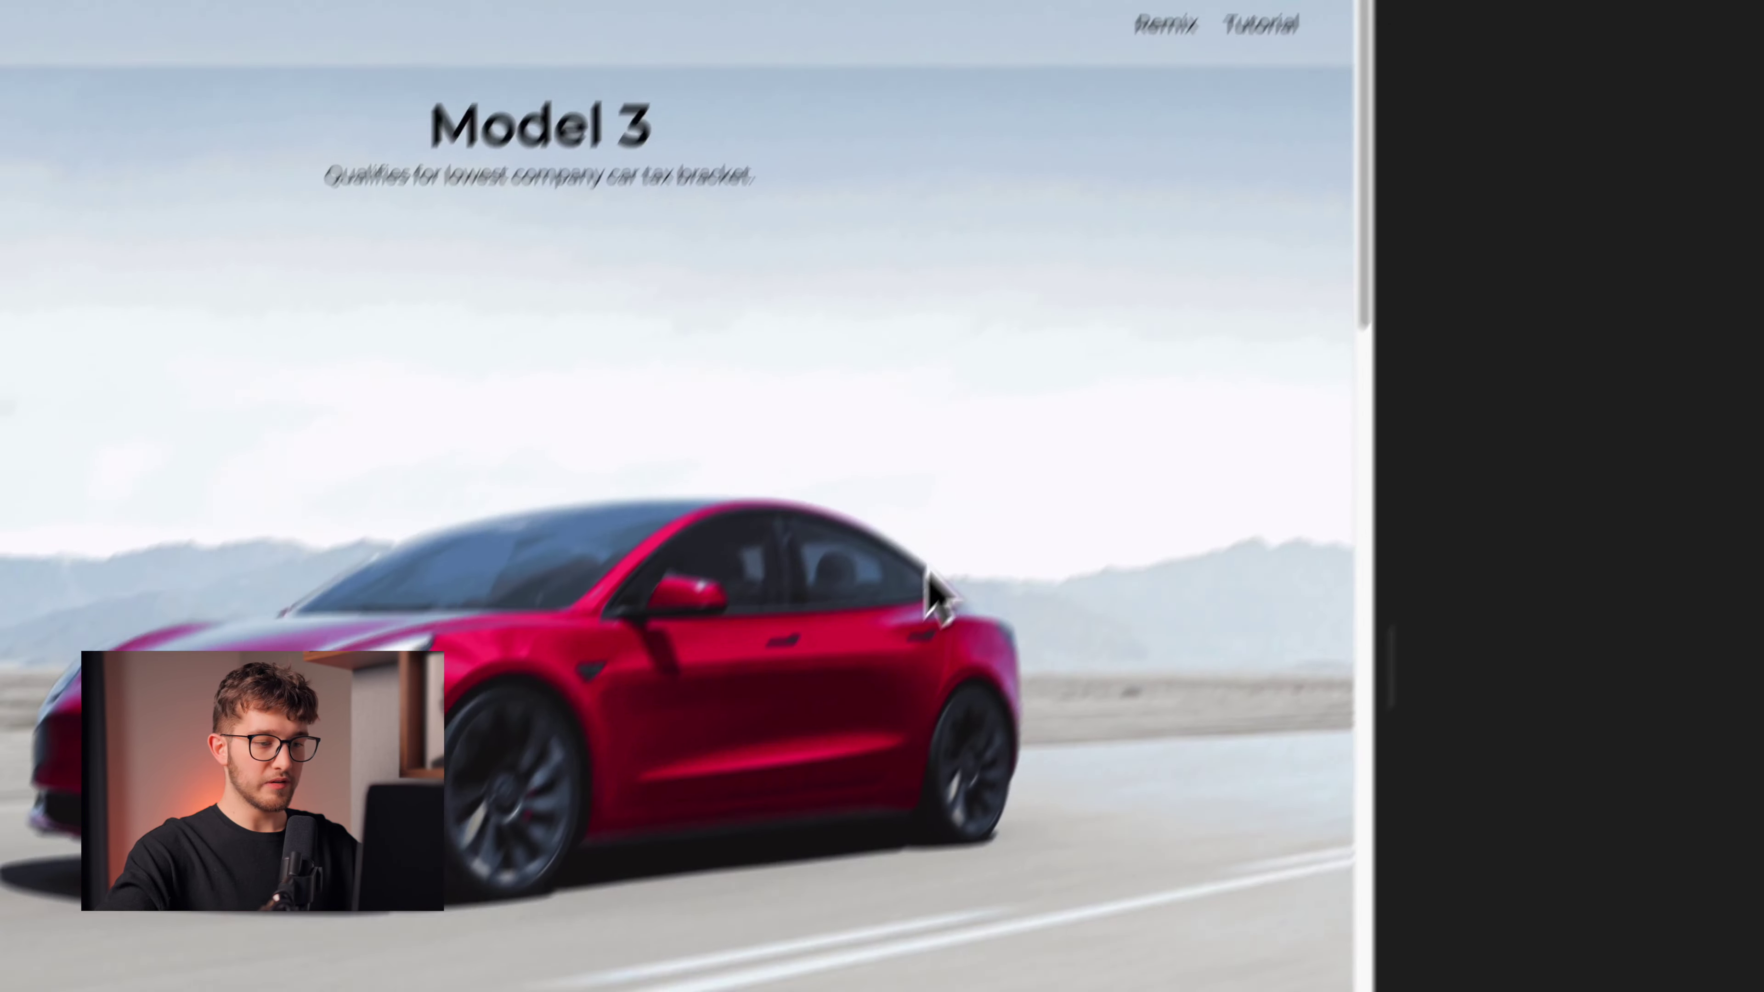
scroll(625, 695, "down", 5)
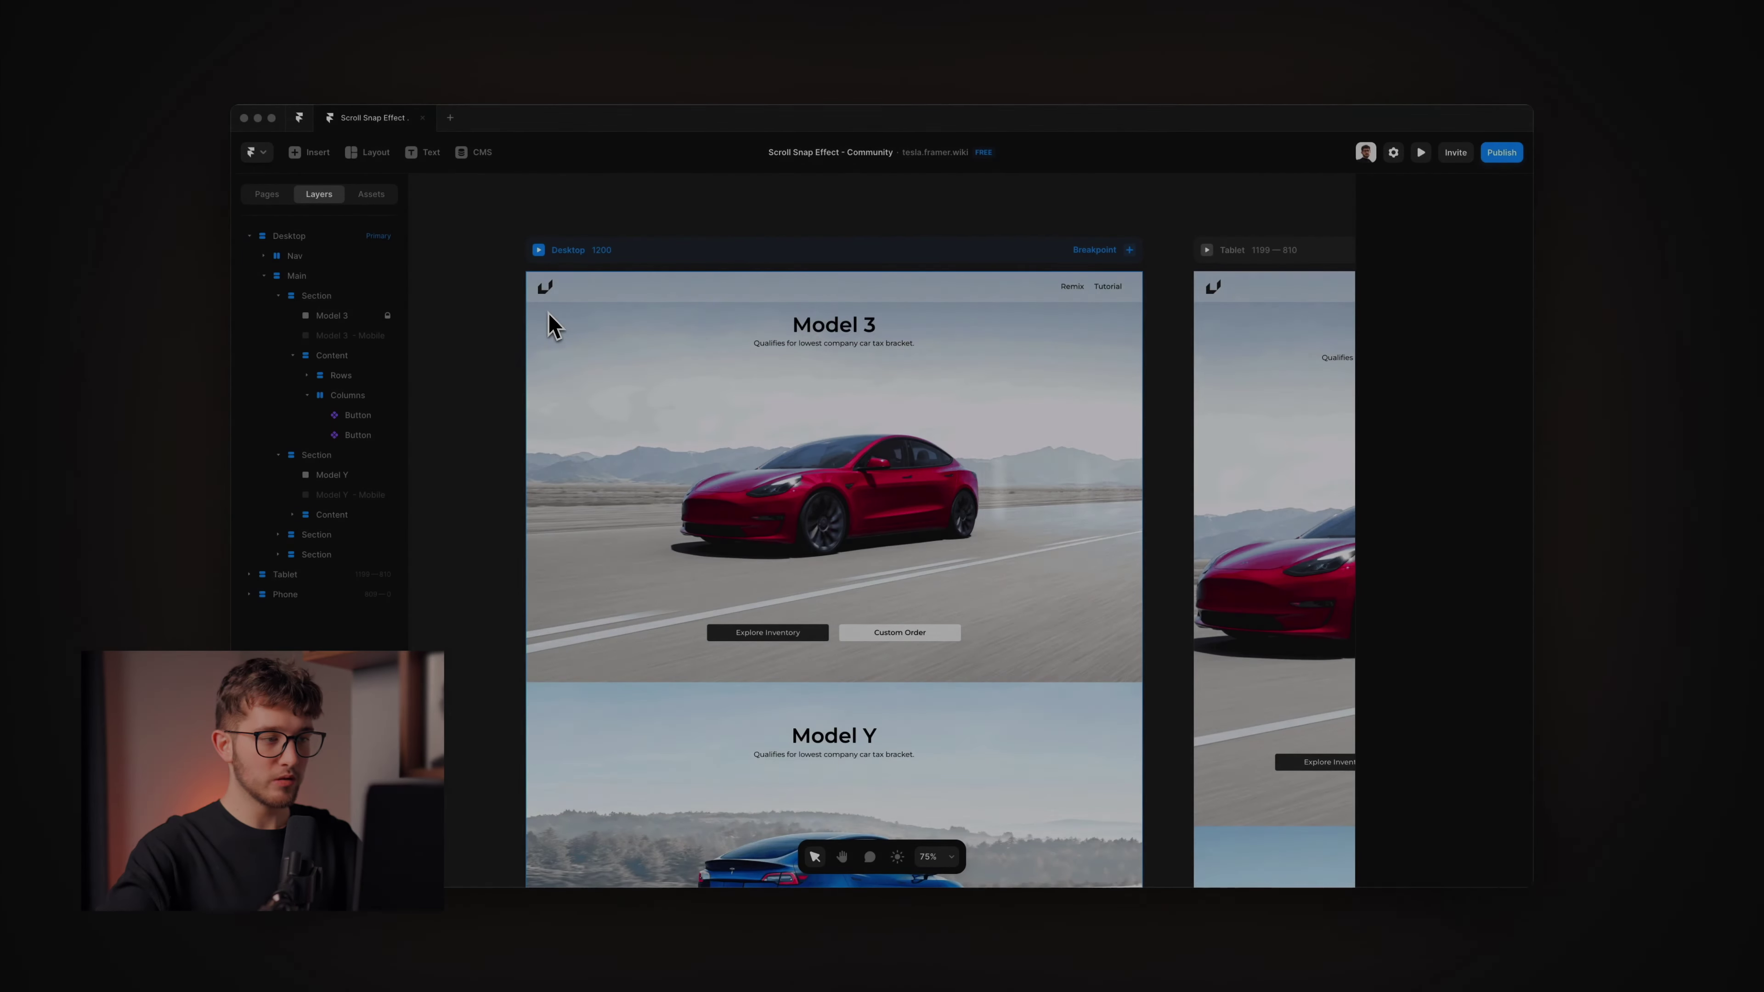
Step: Select the Logo layer in the Desktop nav and set its Aria Label to "Framer University logo"
left_click(548, 291)
left_click(550, 290)
left_click(550, 291)
scroll(552, 292, "up", 3)
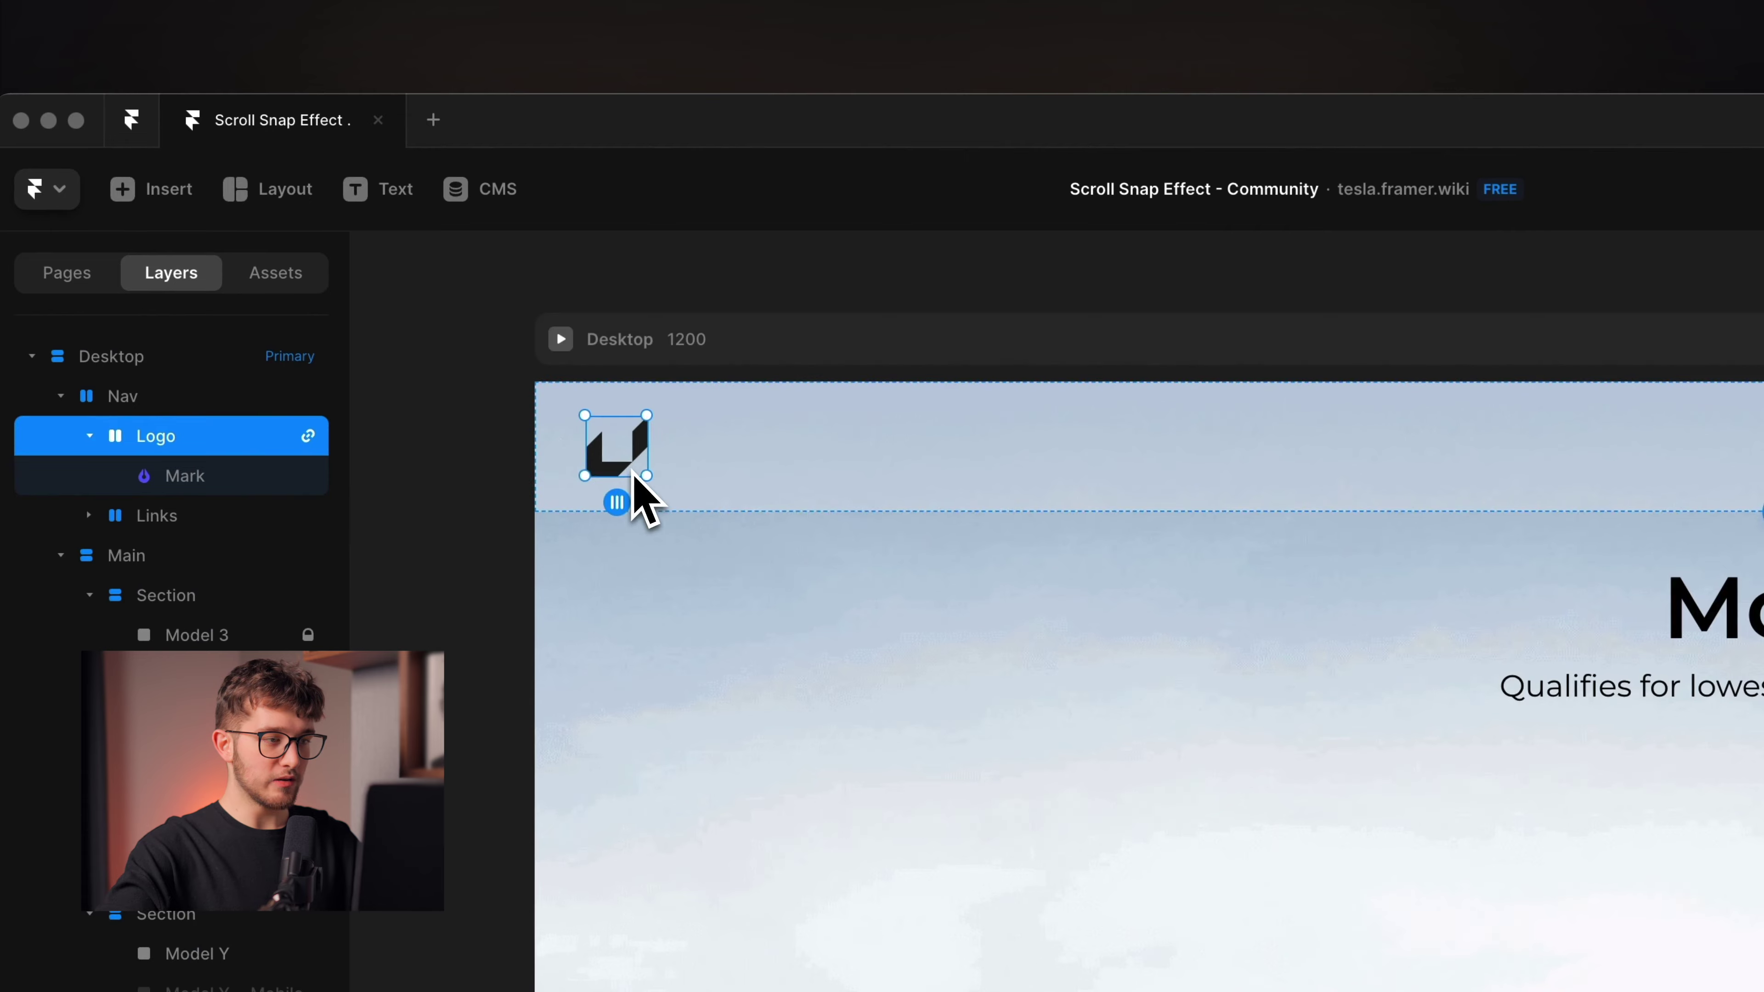
scroll(555, 461, "up", 3)
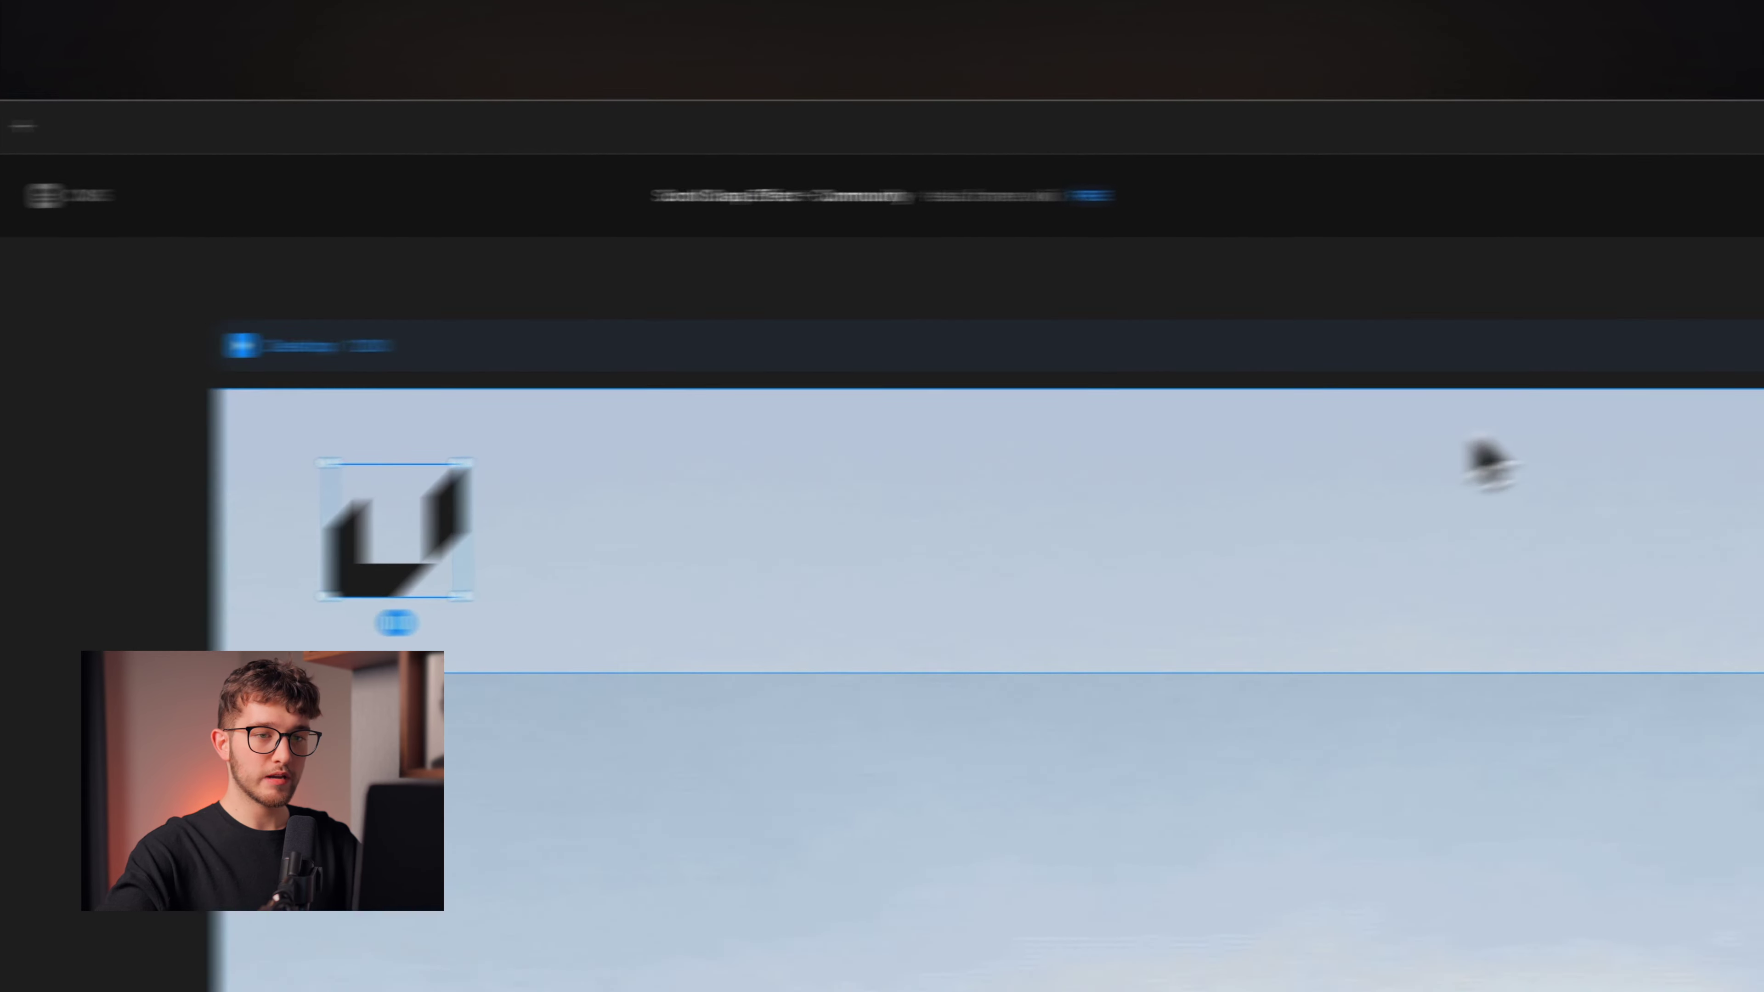
left_click(1499, 197)
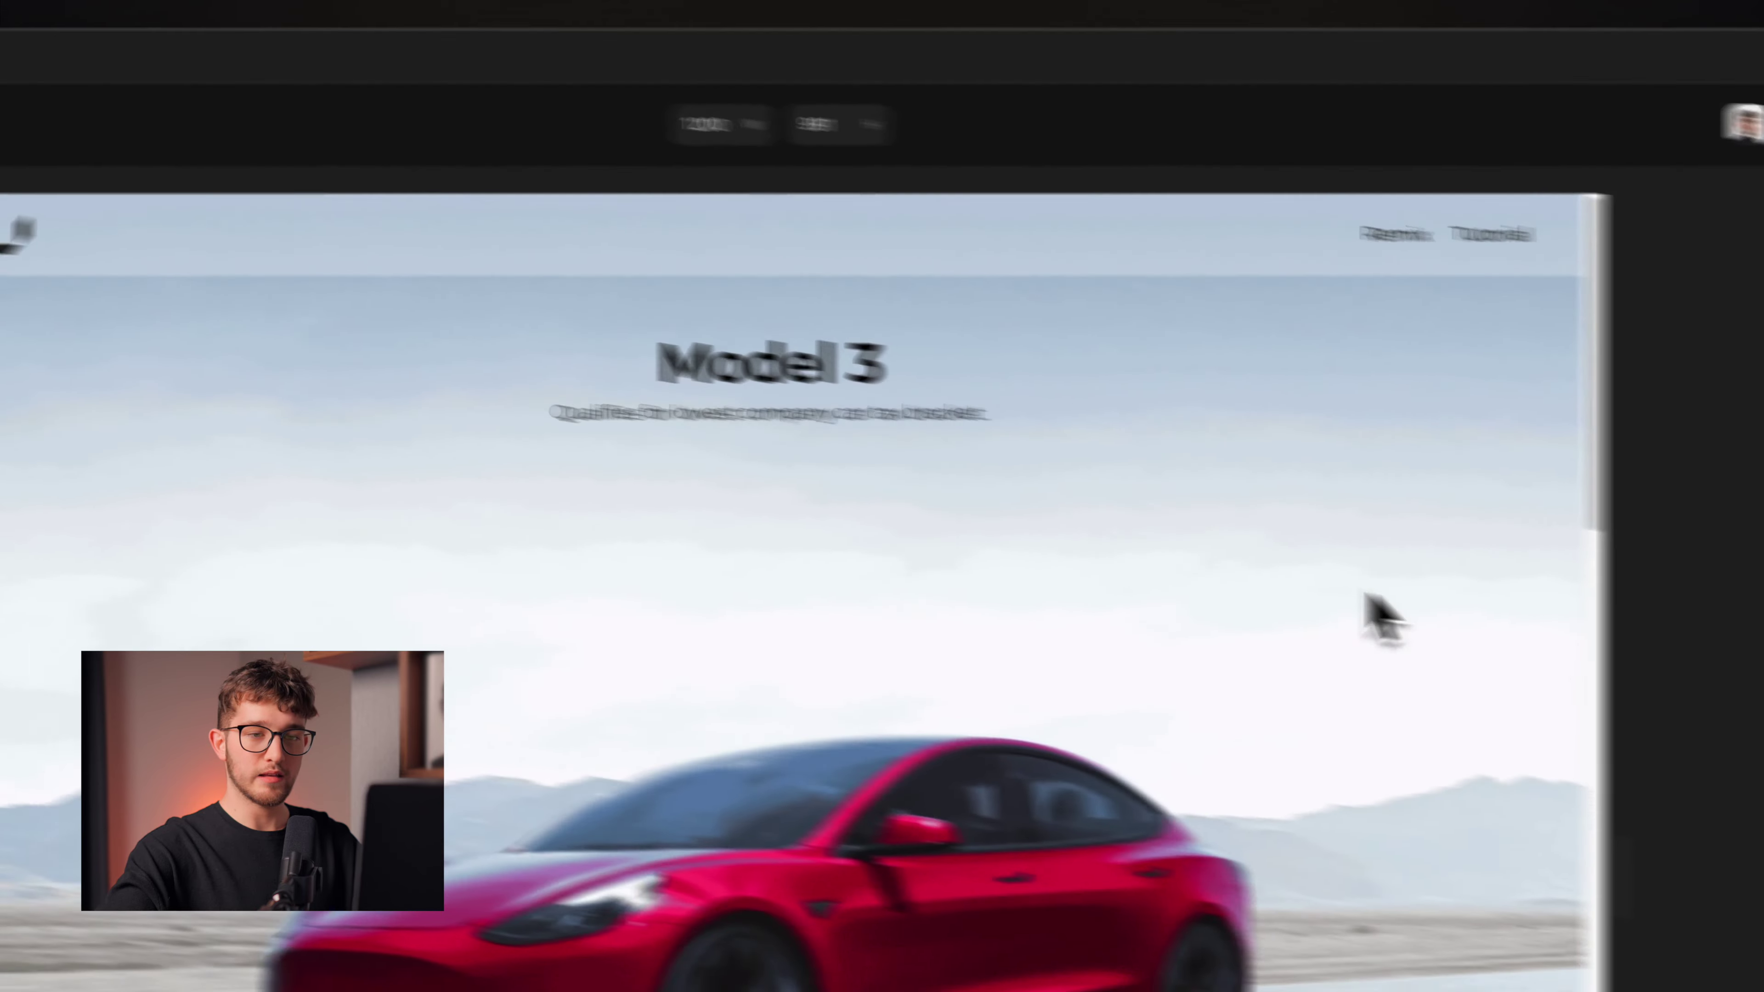
left_click(1436, 198)
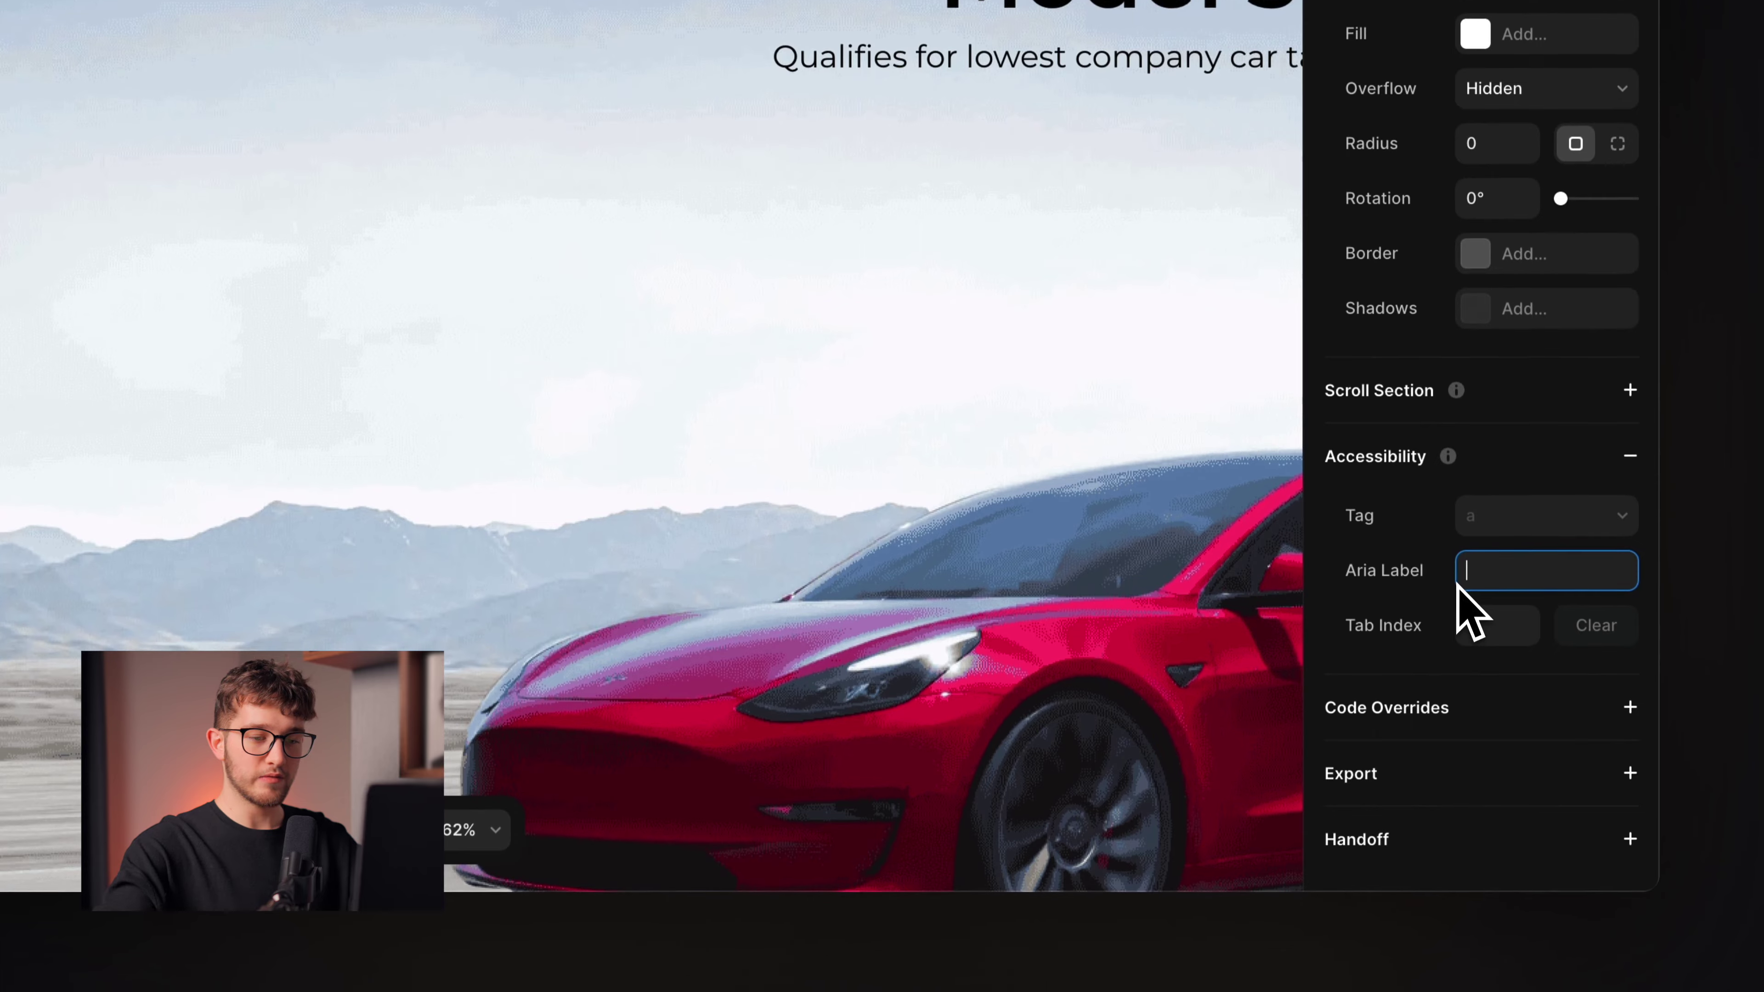
type("Fra")
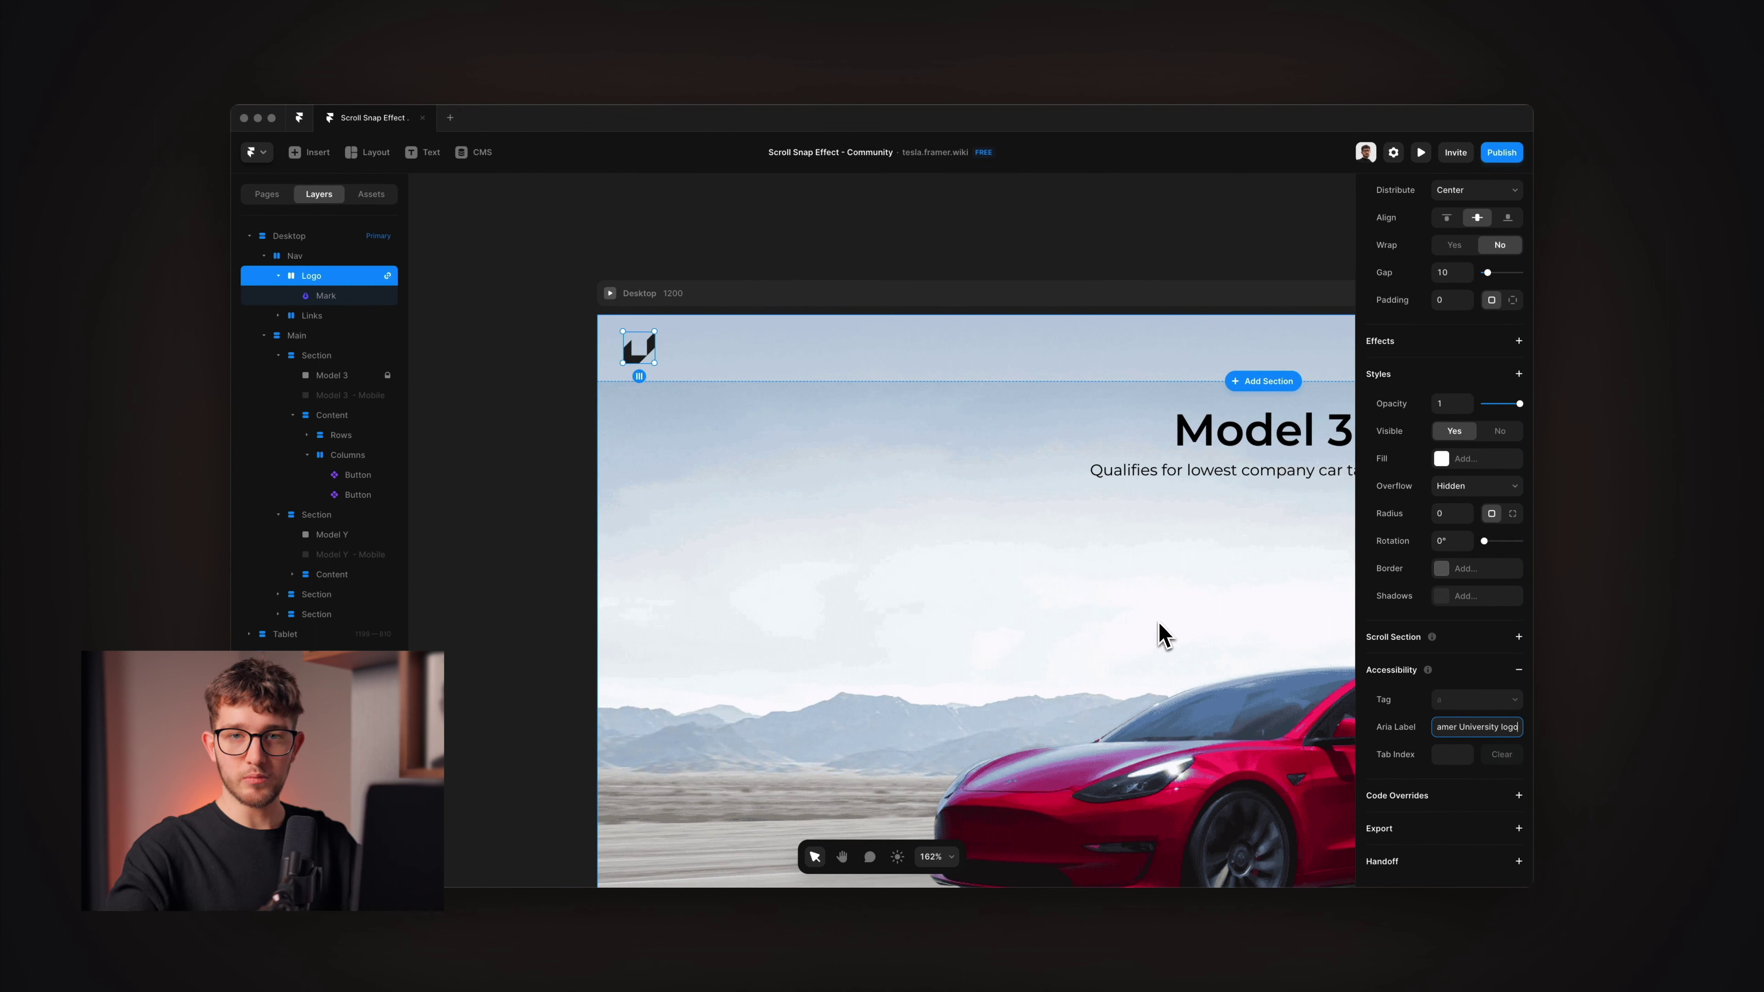
Step: Examine the nav logo and the Explore Inventory button in the Model 3 section of the Desktop breakpoint
scroll(815, 603, "right", 3)
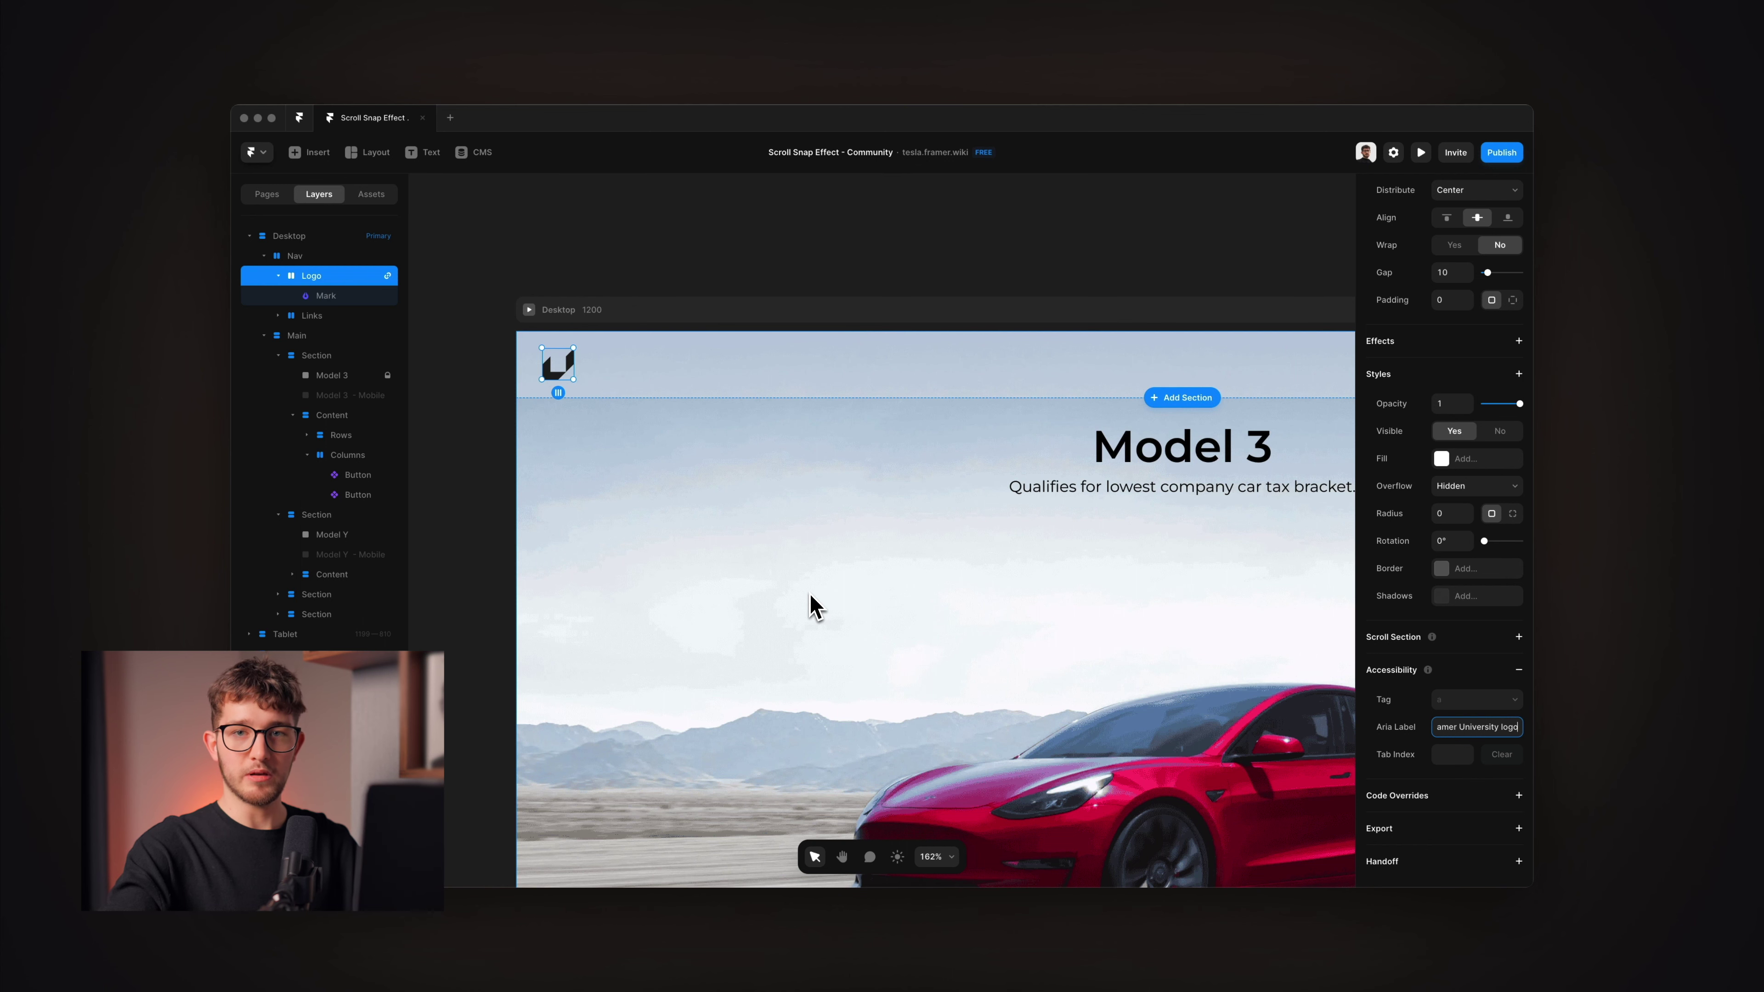
scroll(635, 366, "down", 3)
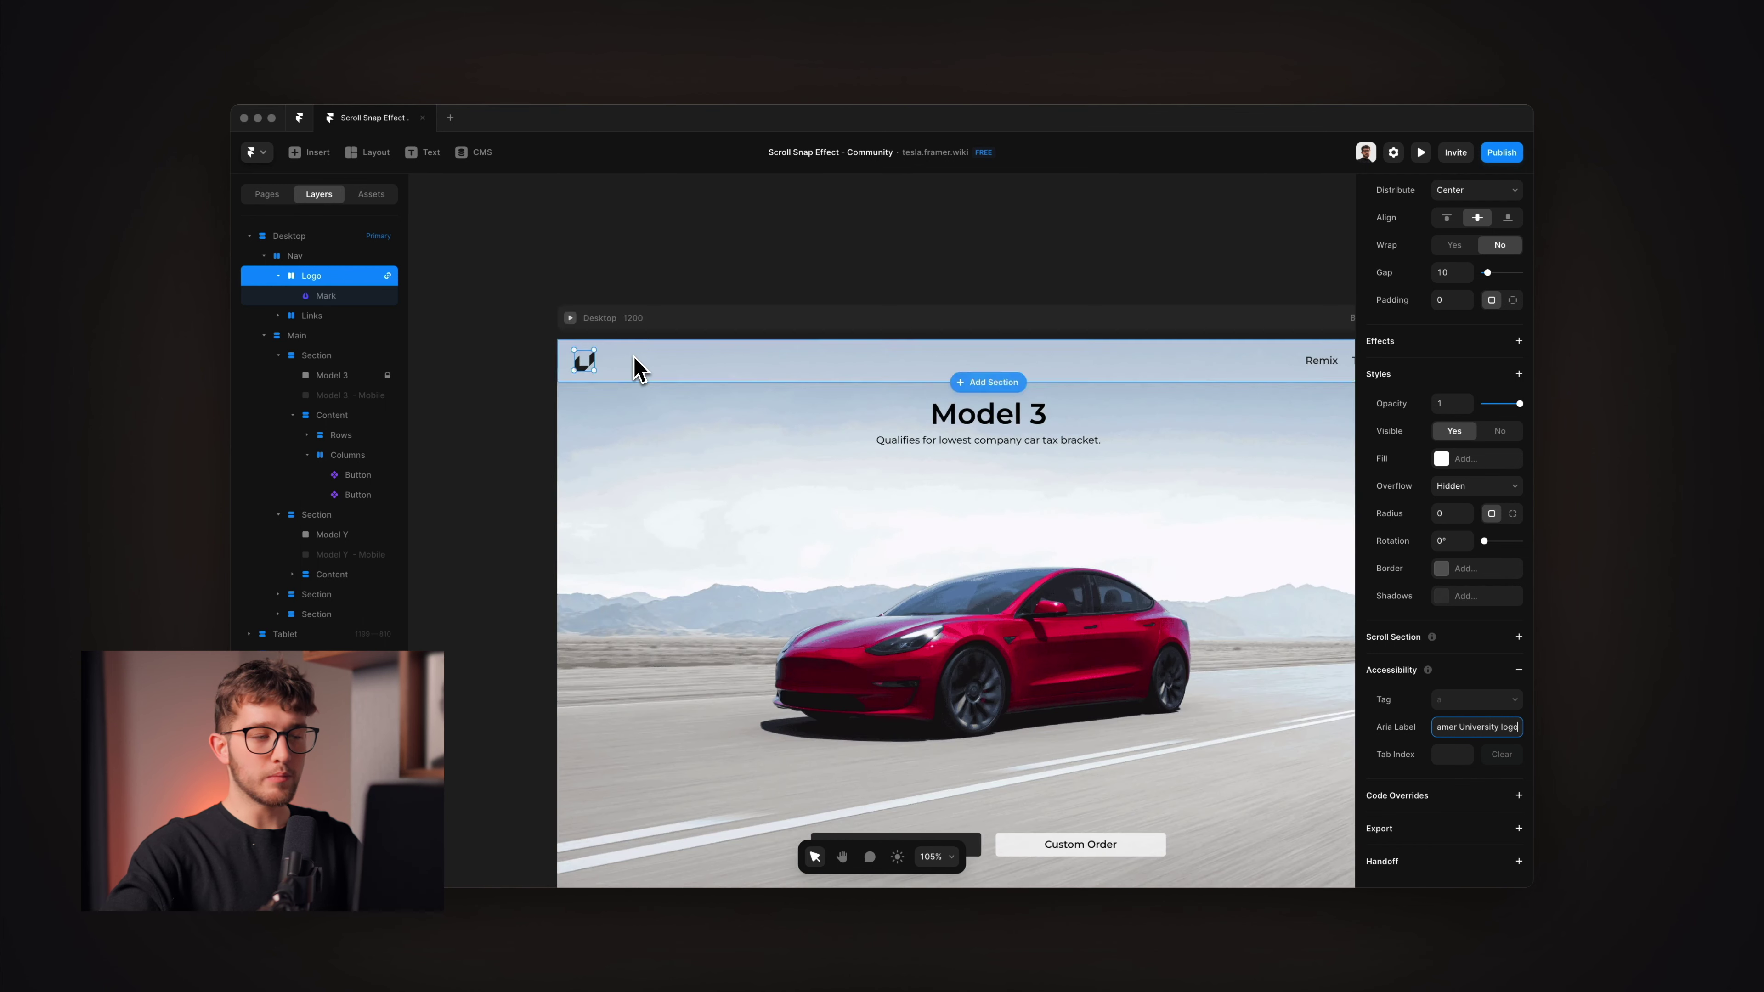
scroll(555, 347, "up", 5)
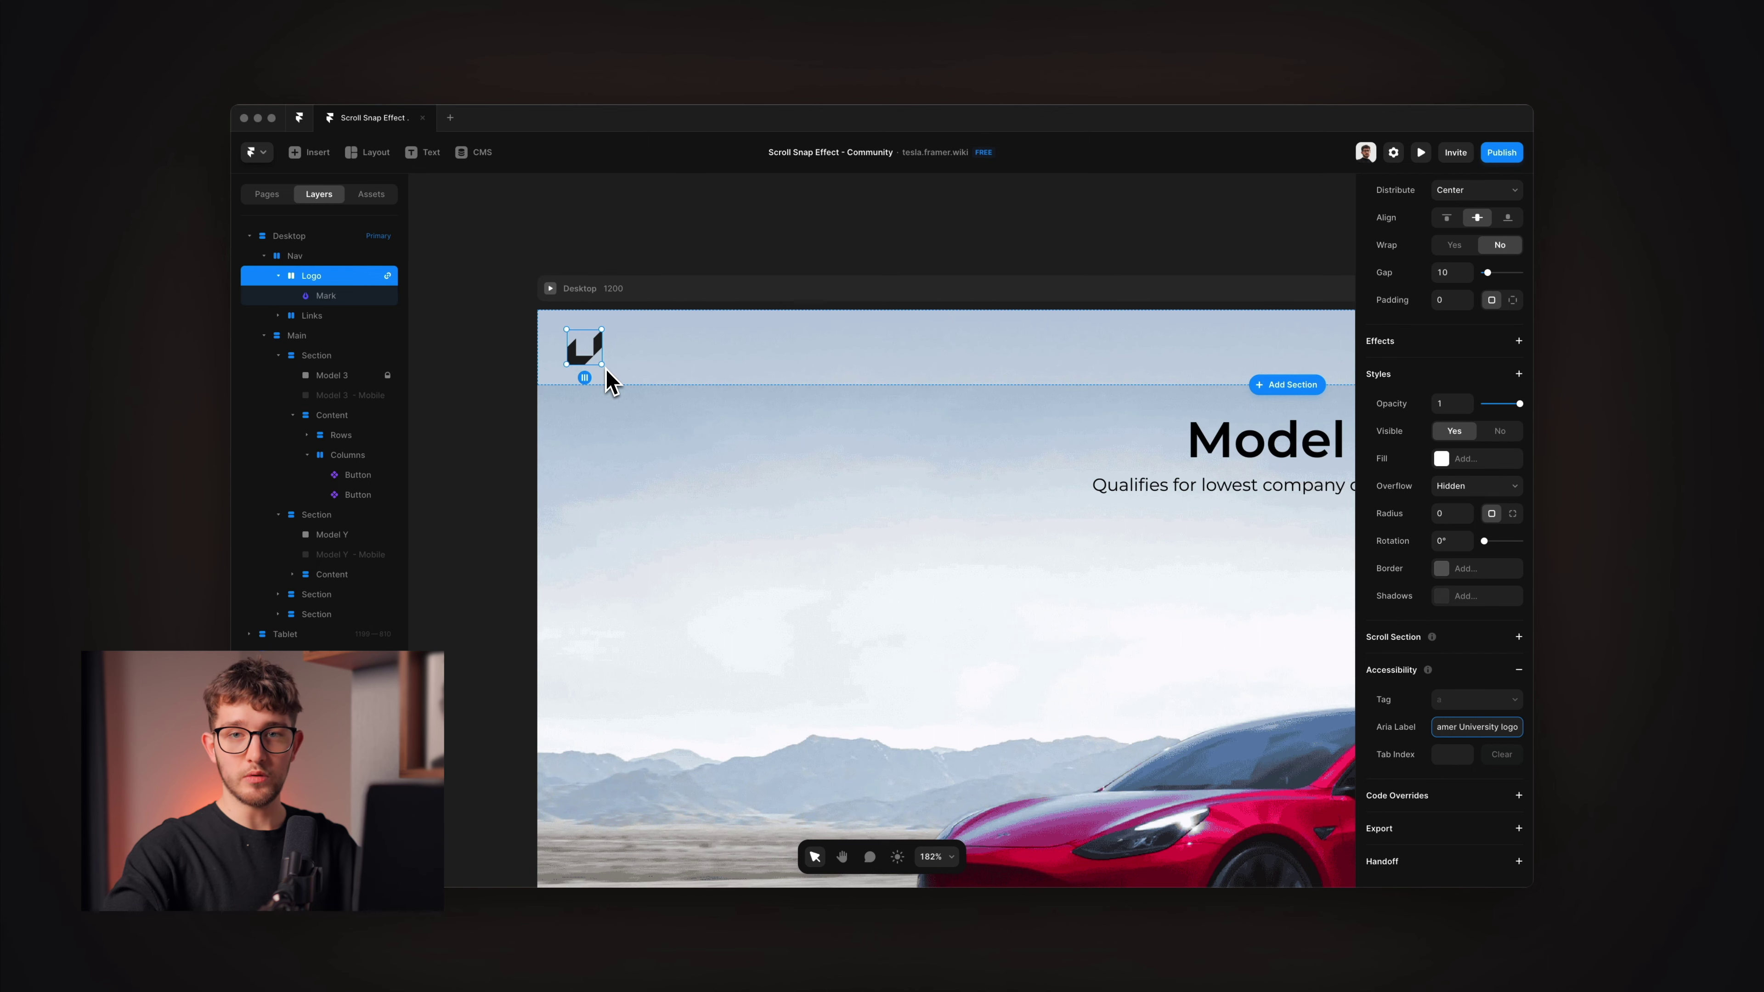
scroll(611, 383, "down", 5)
scroll(628, 618, "up", 8)
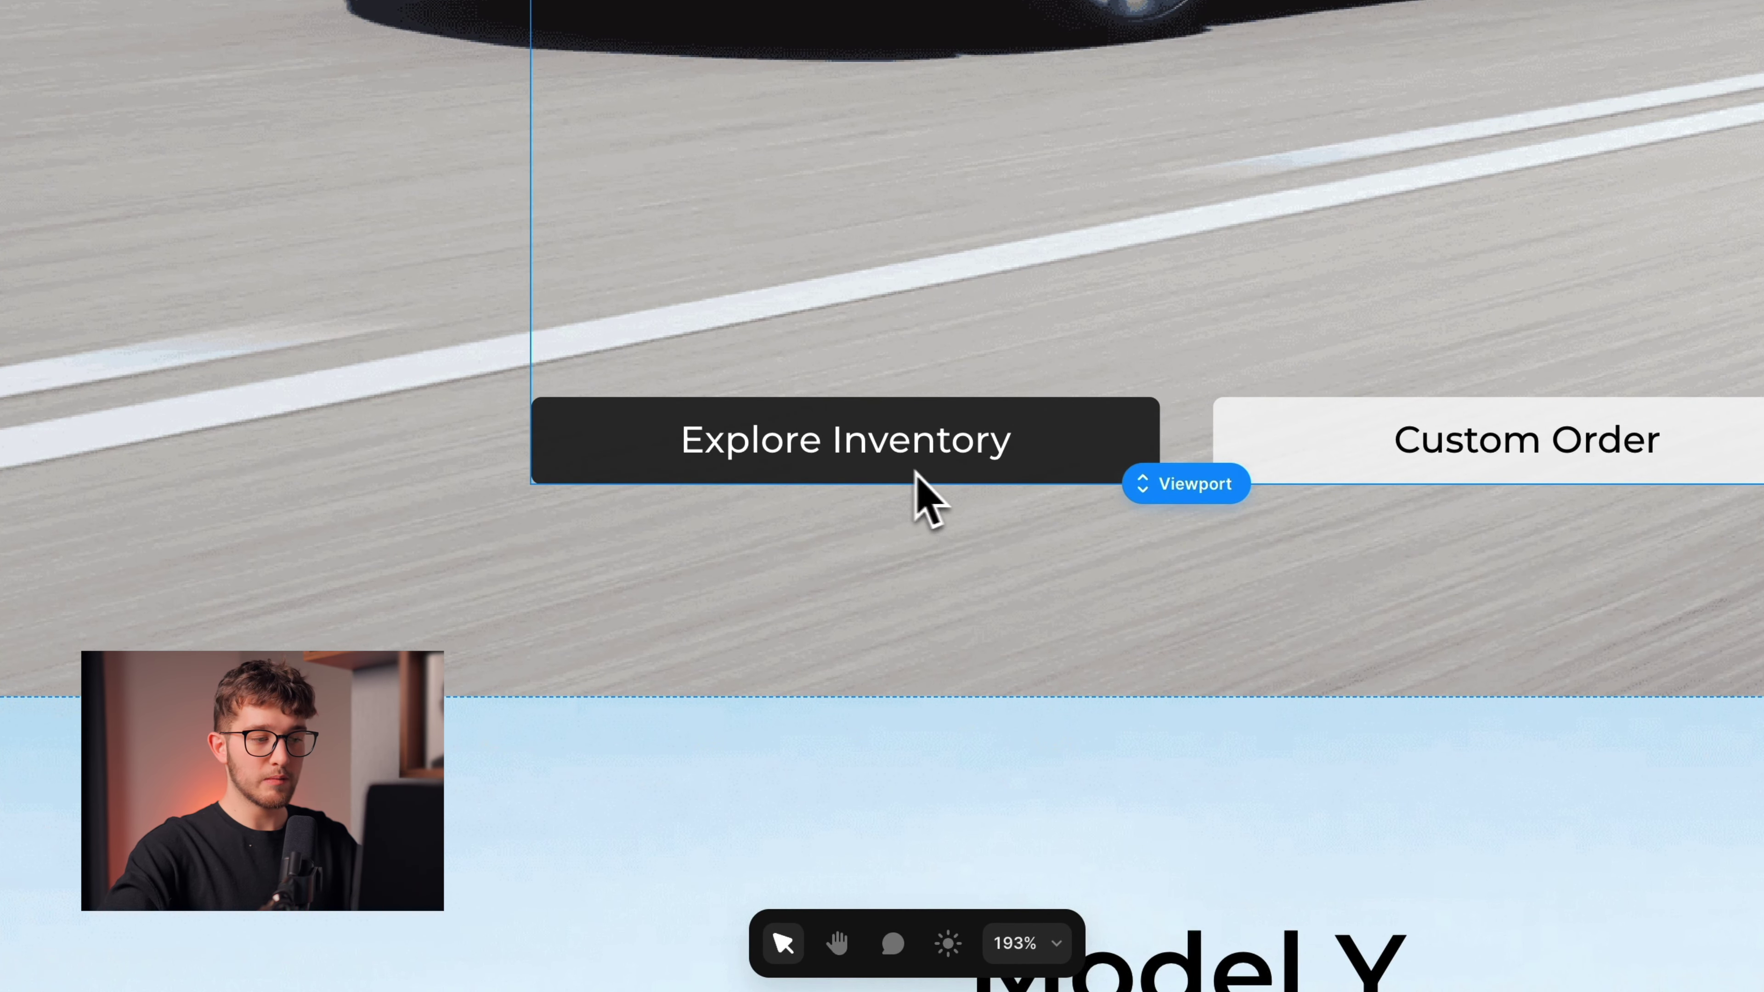
left_click(825, 457)
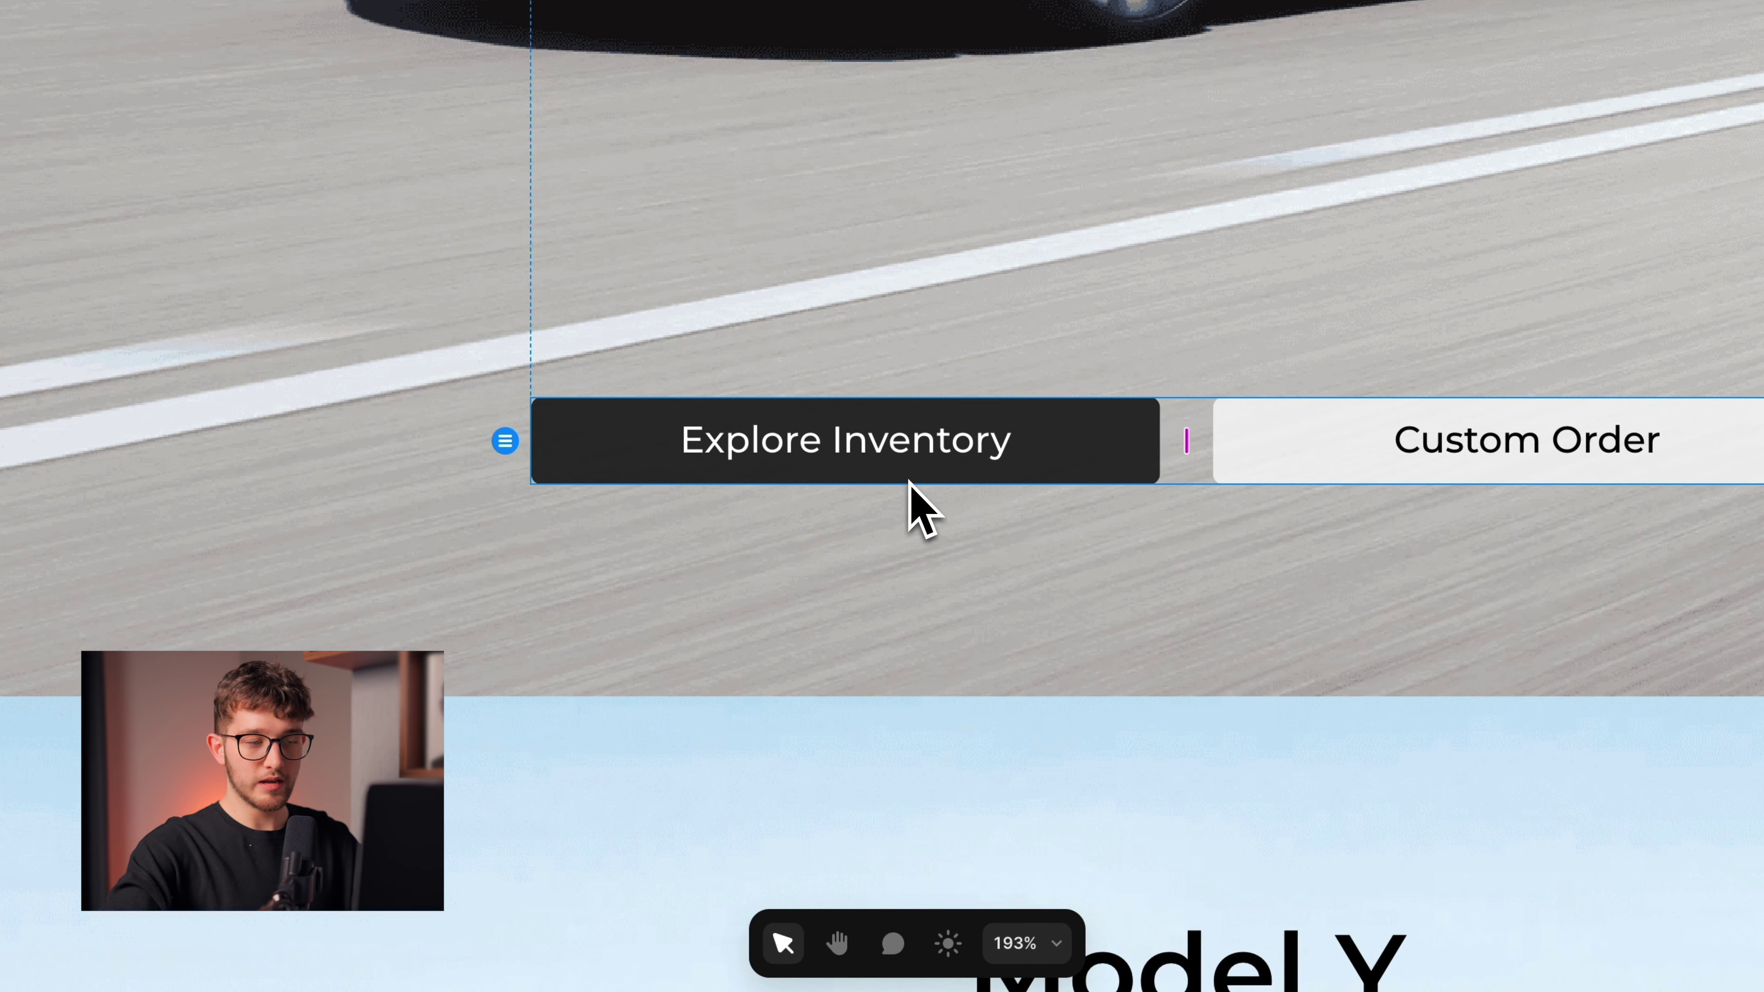
scroll(718, 456, "down", 5)
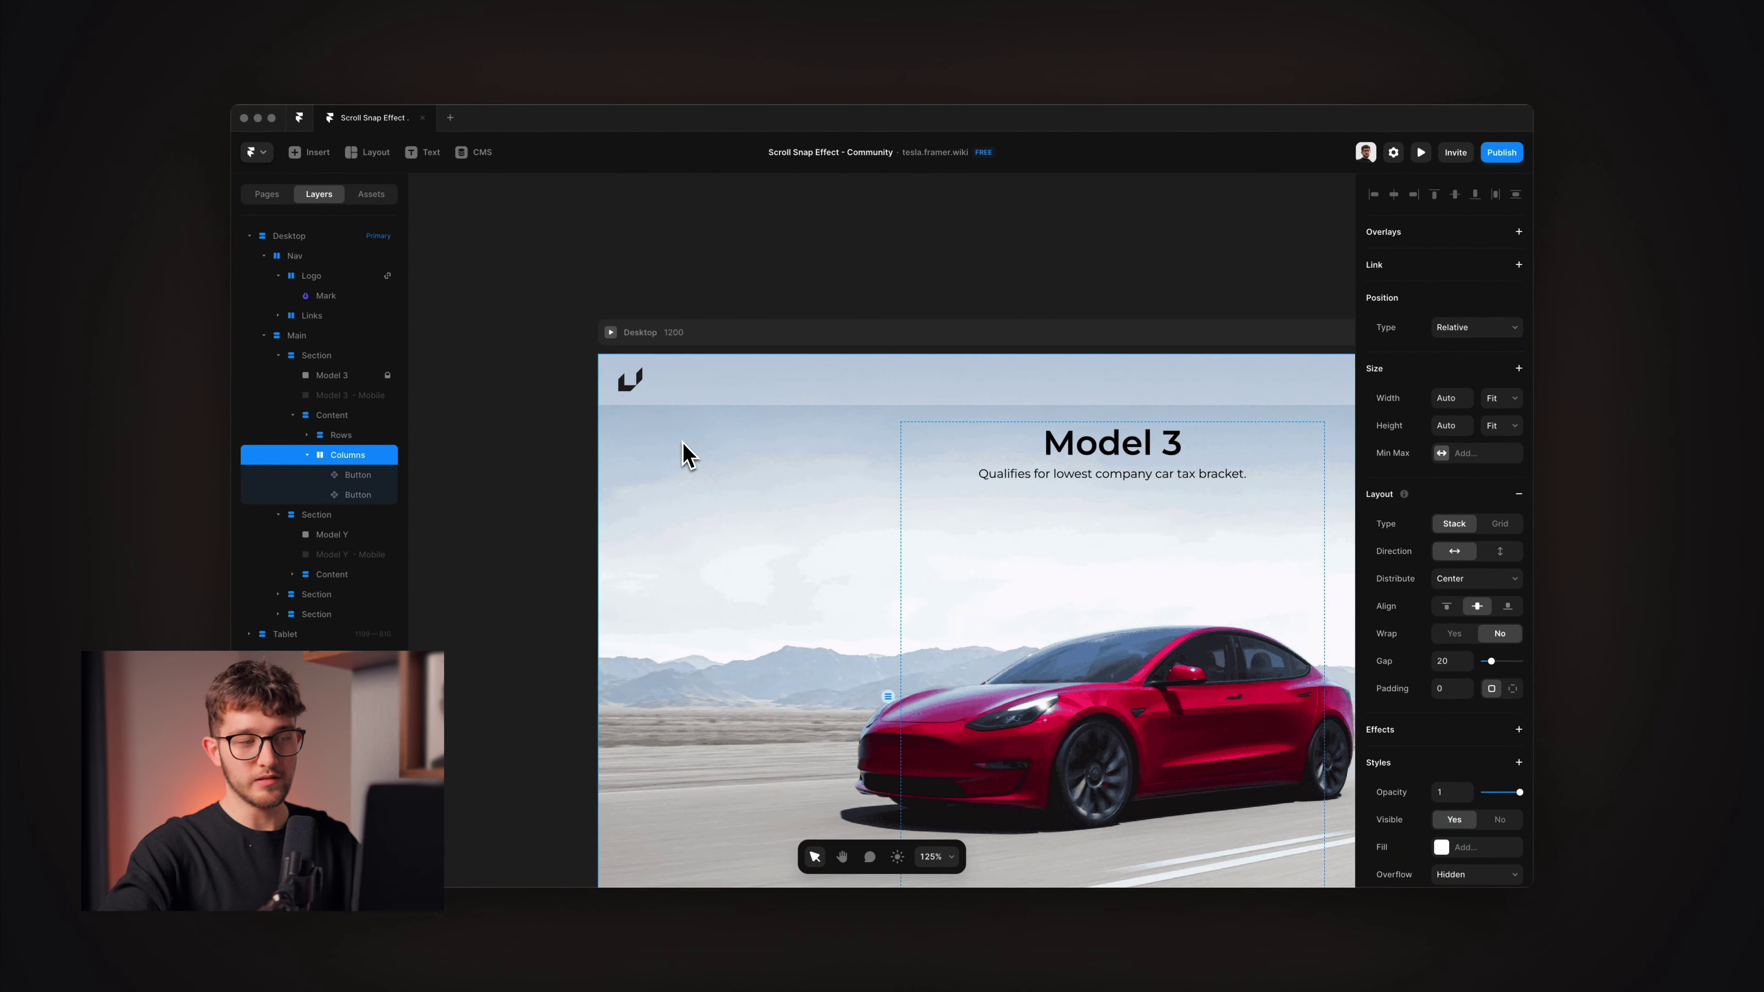
left_click(635, 383)
left_click(635, 383)
scroll(1451, 695, "down", 6)
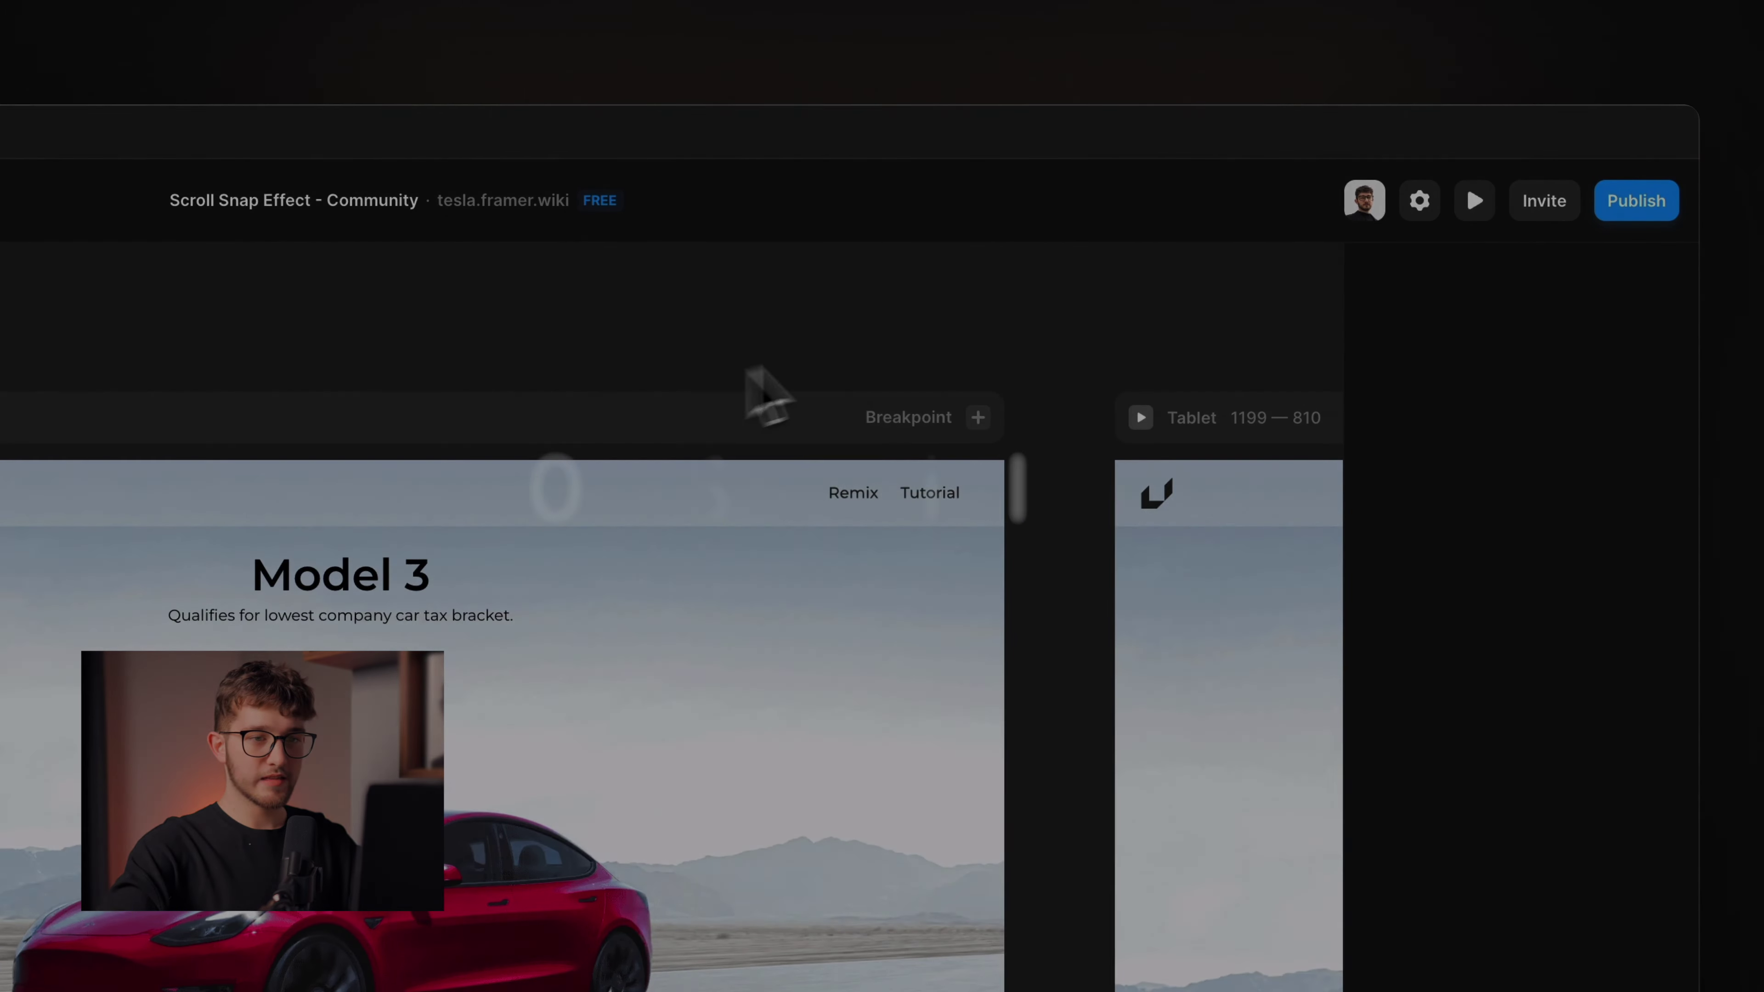
Step: Open the general Site Settings and examine the site description text
left_click(1419, 200)
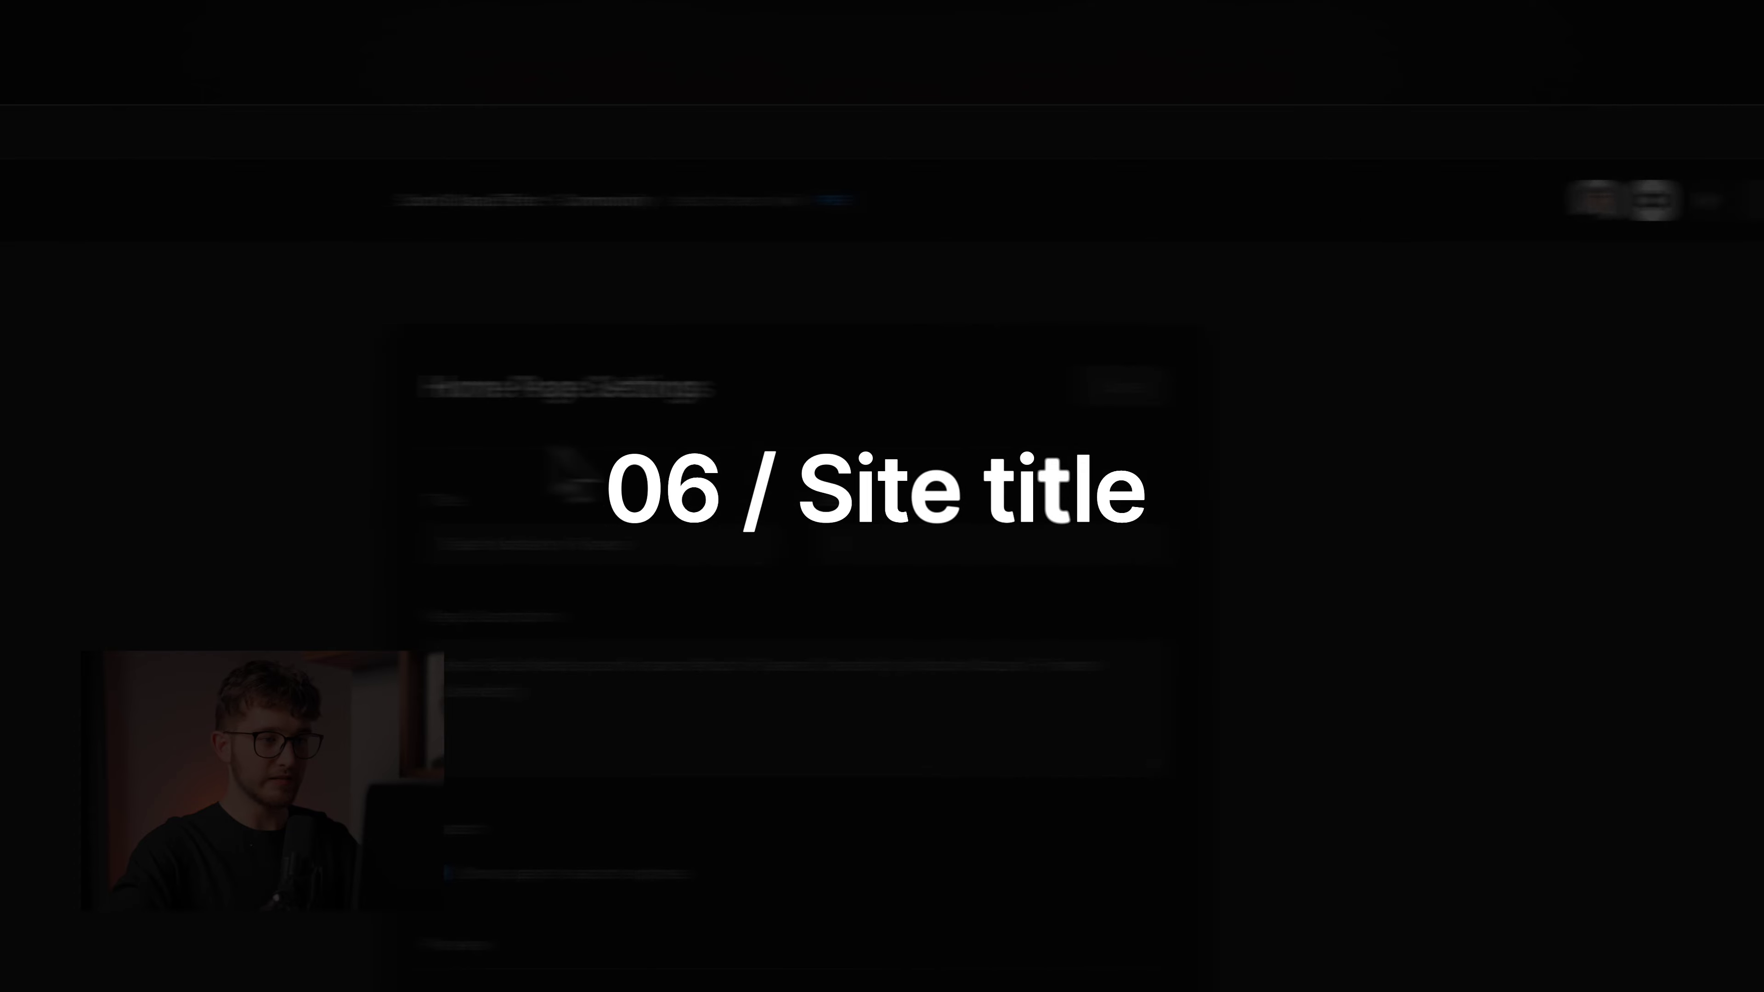
left_click(208, 336)
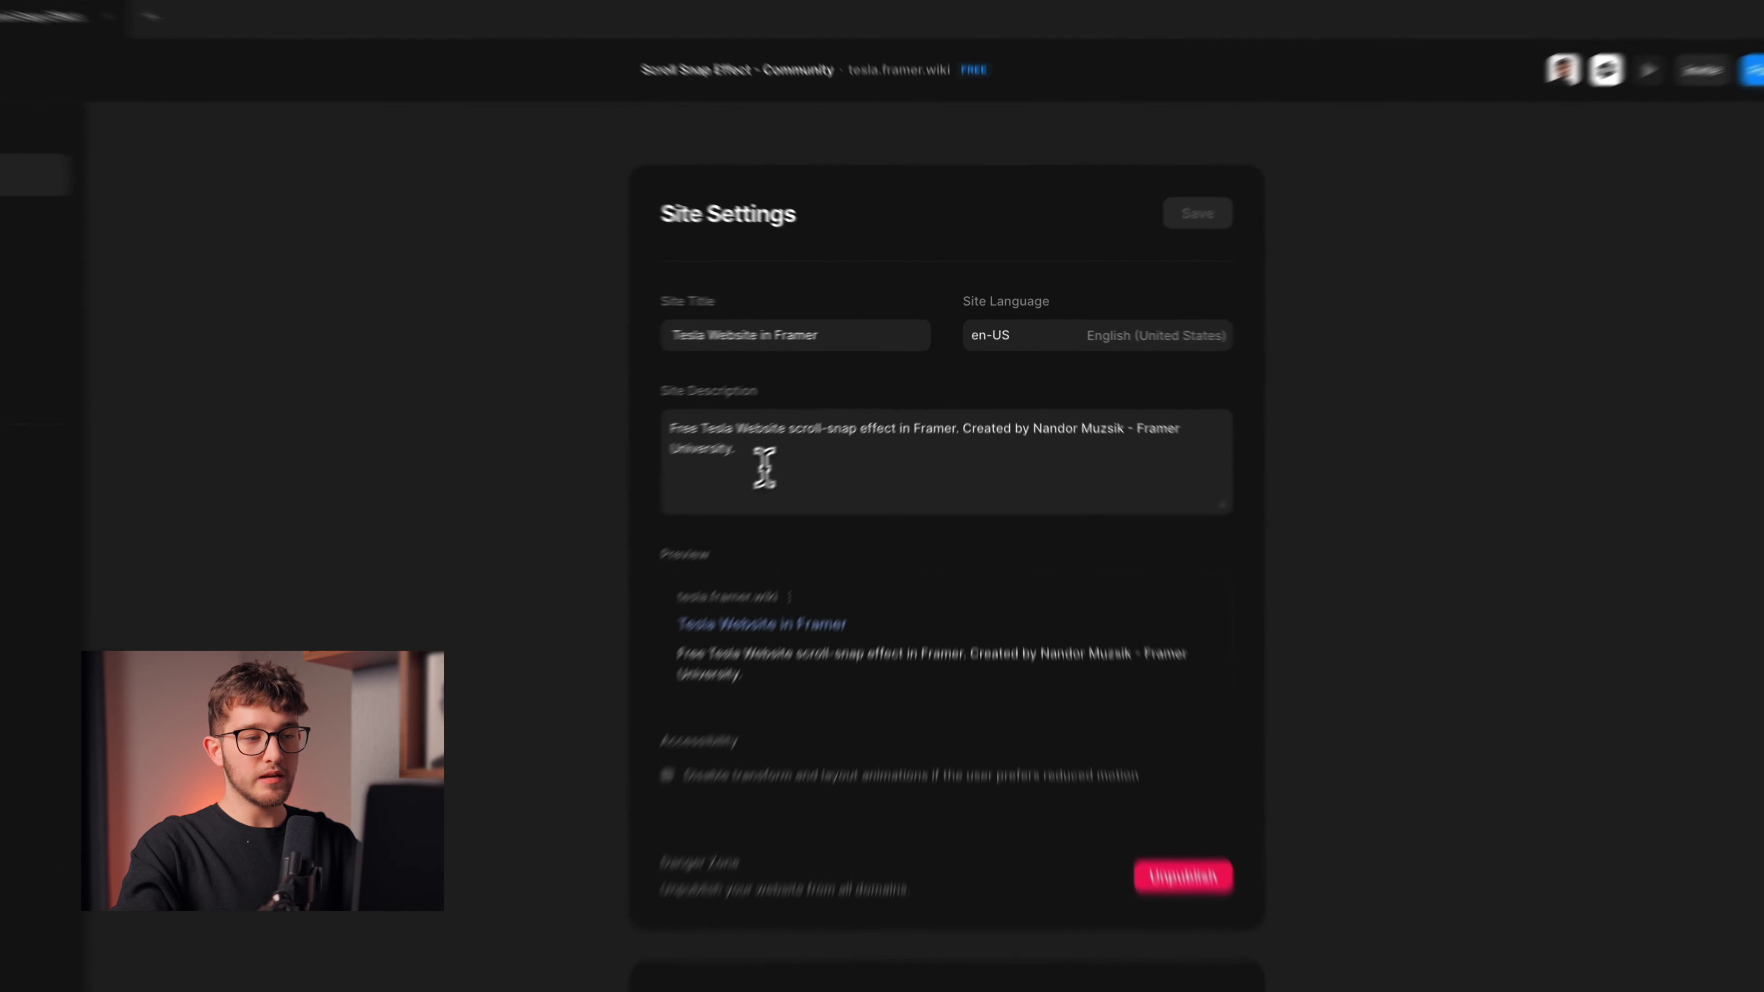
triple_click(848, 409)
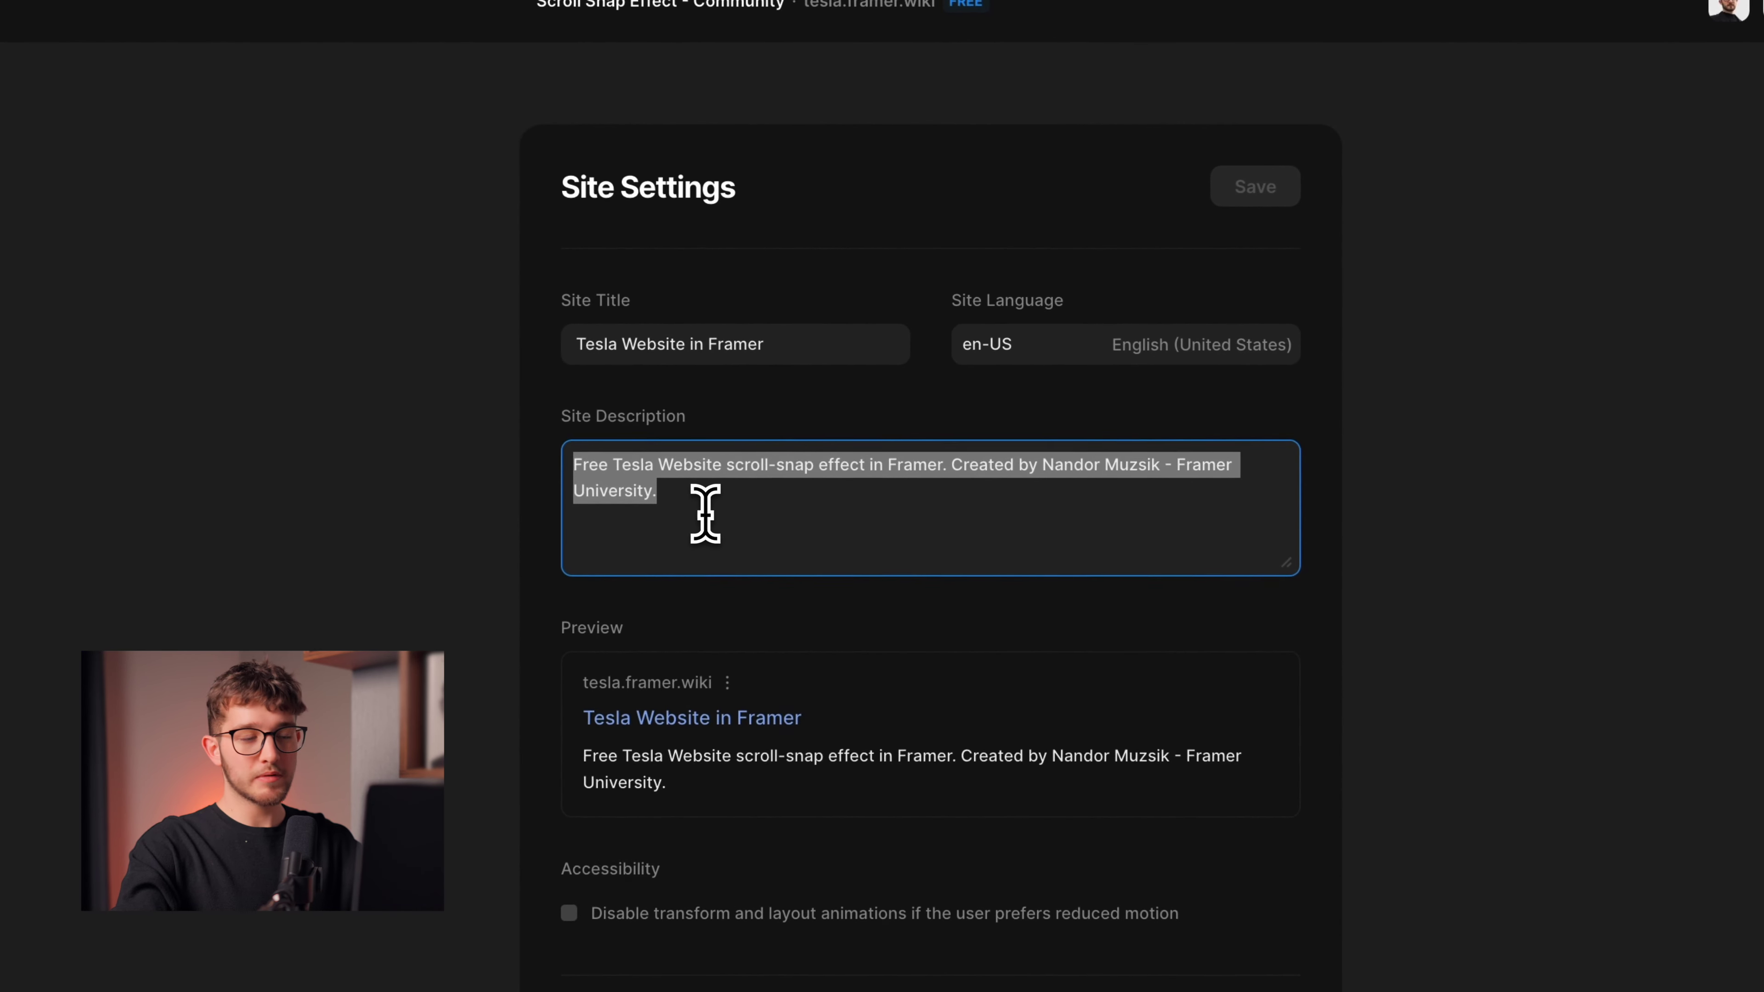
left_click(704, 514)
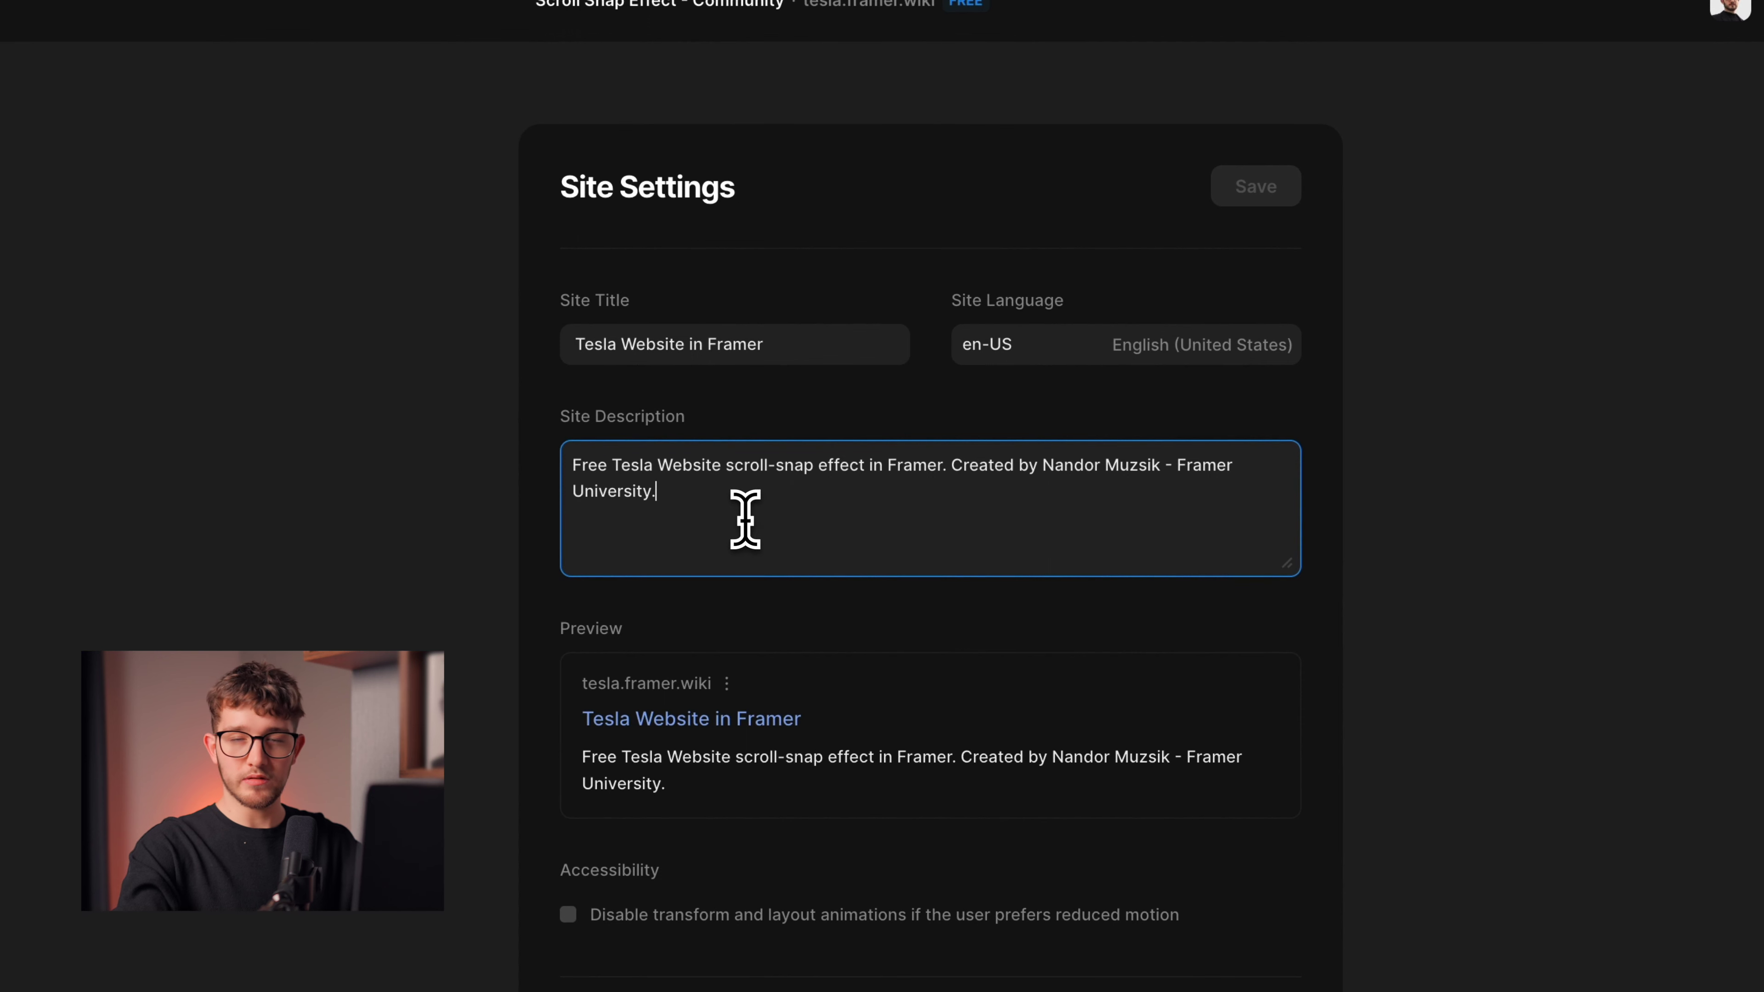
triple_click(841, 508)
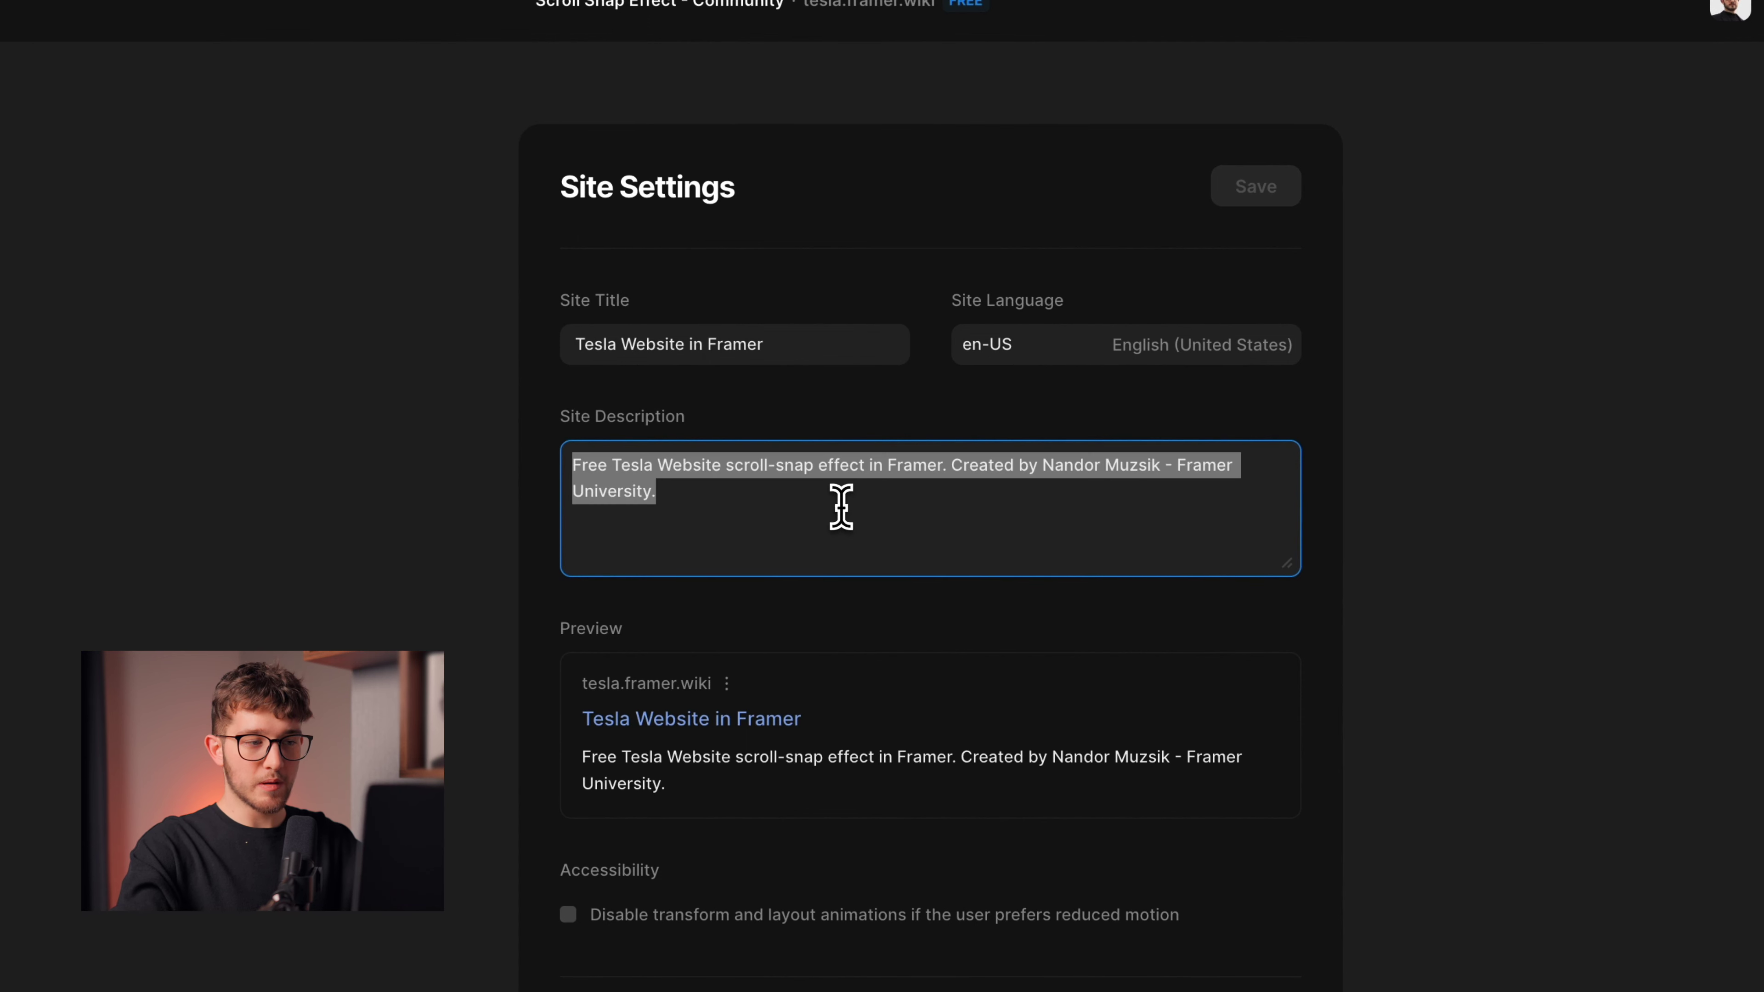
left_click(841, 507)
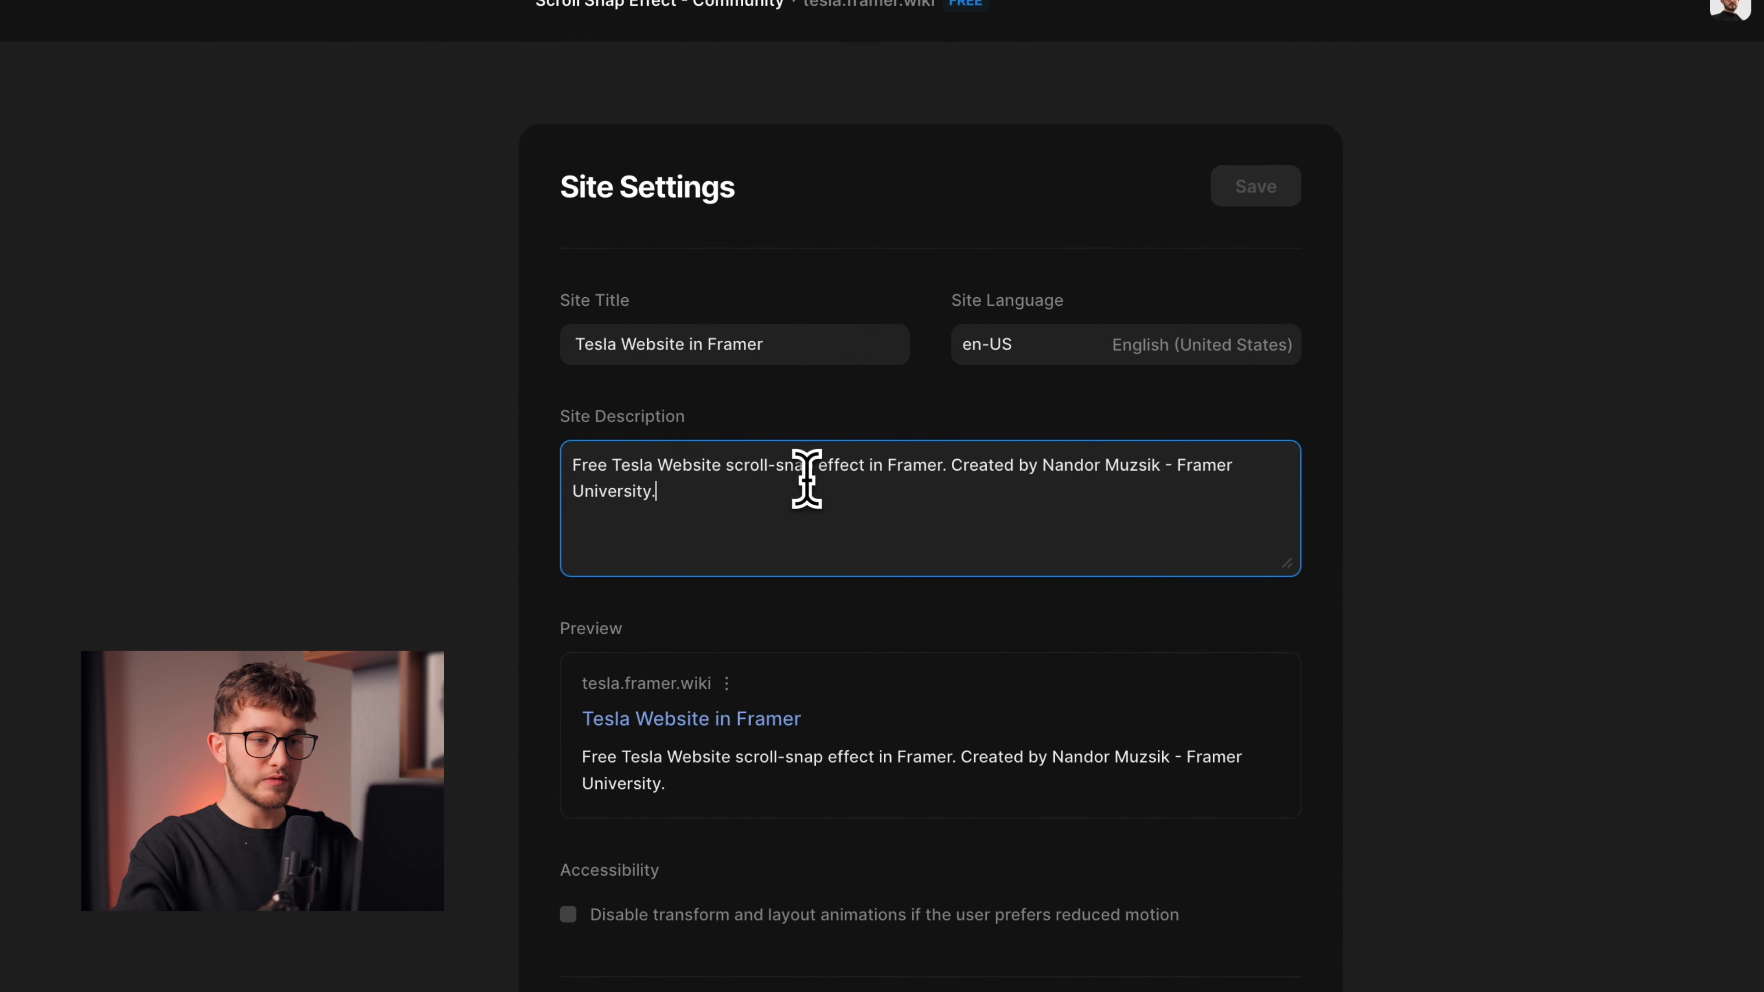
triple_click(1207, 464)
left_click(1180, 520)
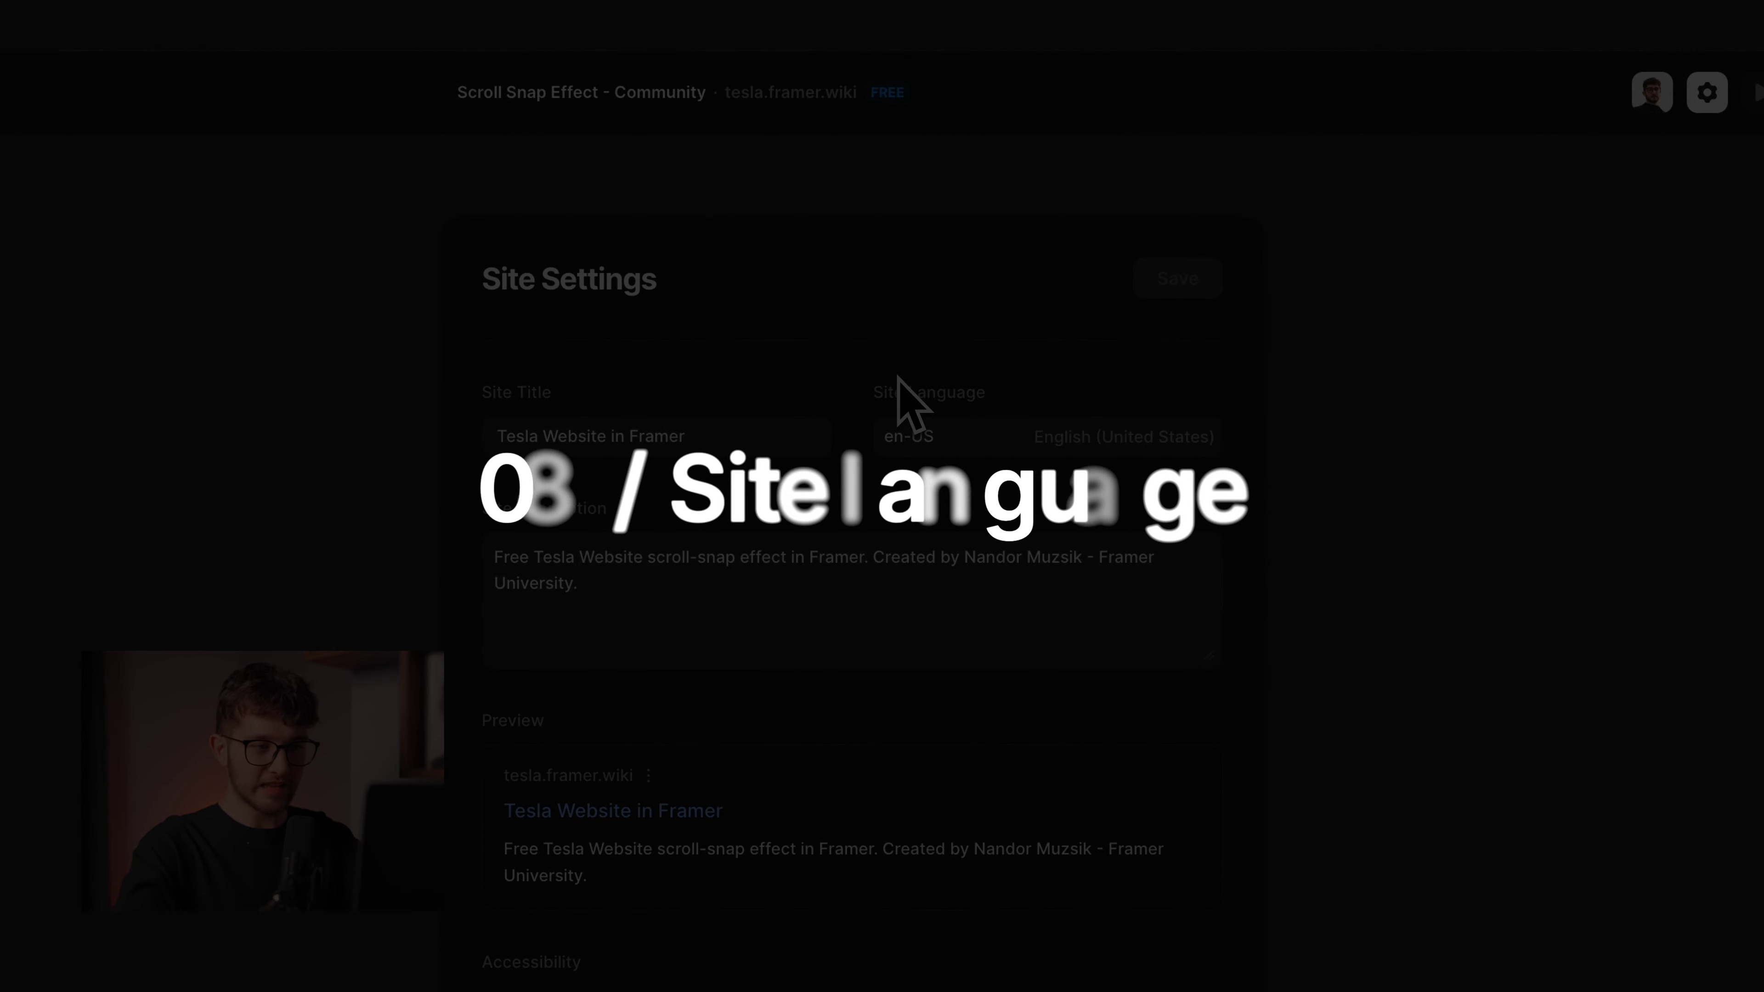
Step: Check the Site Language setting and examine the favicon and social image in the general site settings
left_click(938, 431)
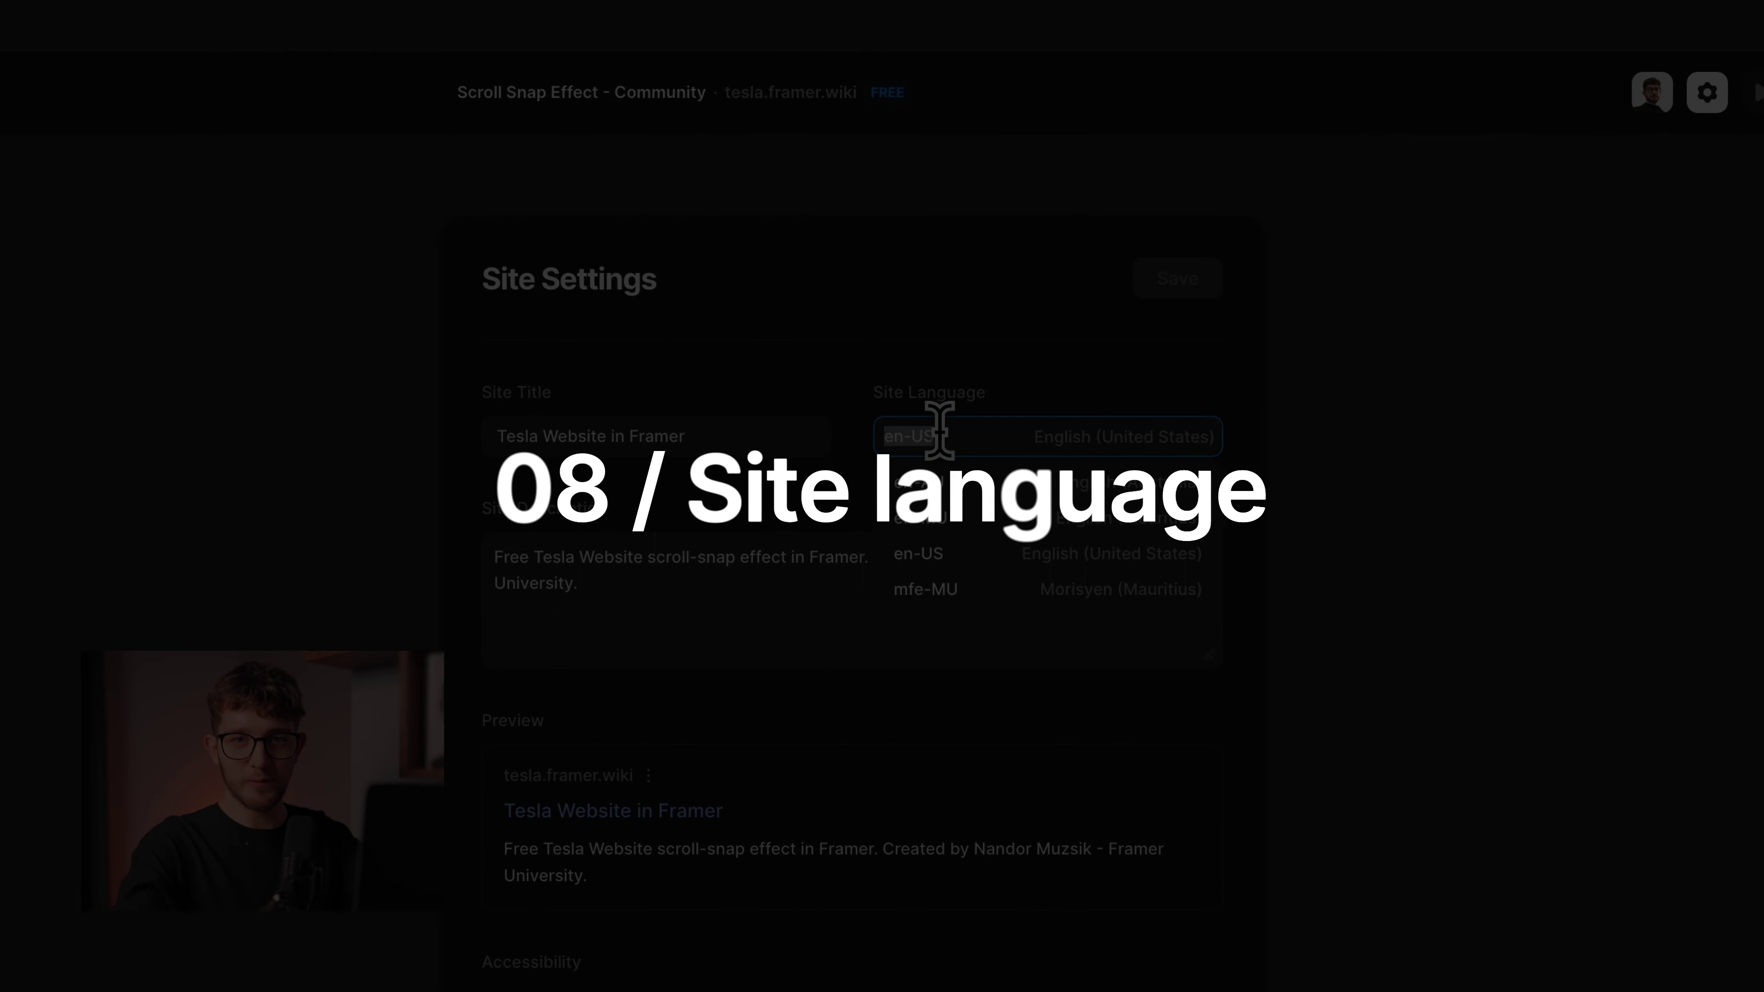
left_click(957, 389)
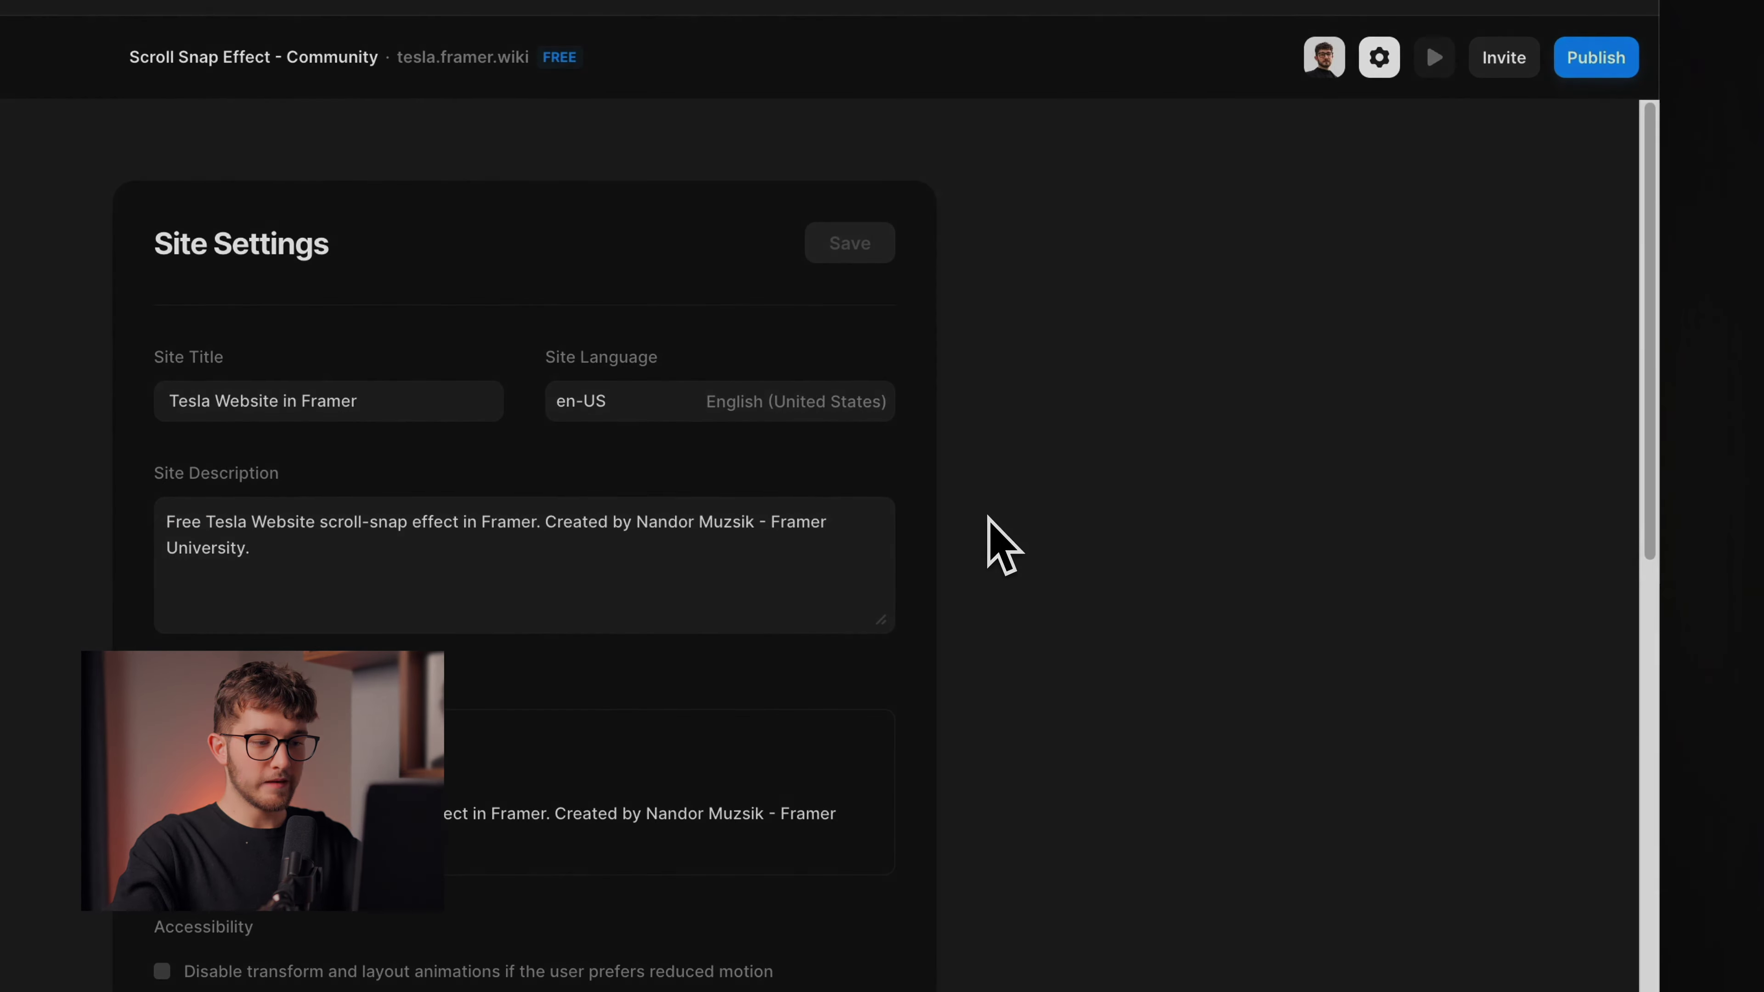
scroll(1200, 397, "down", 5)
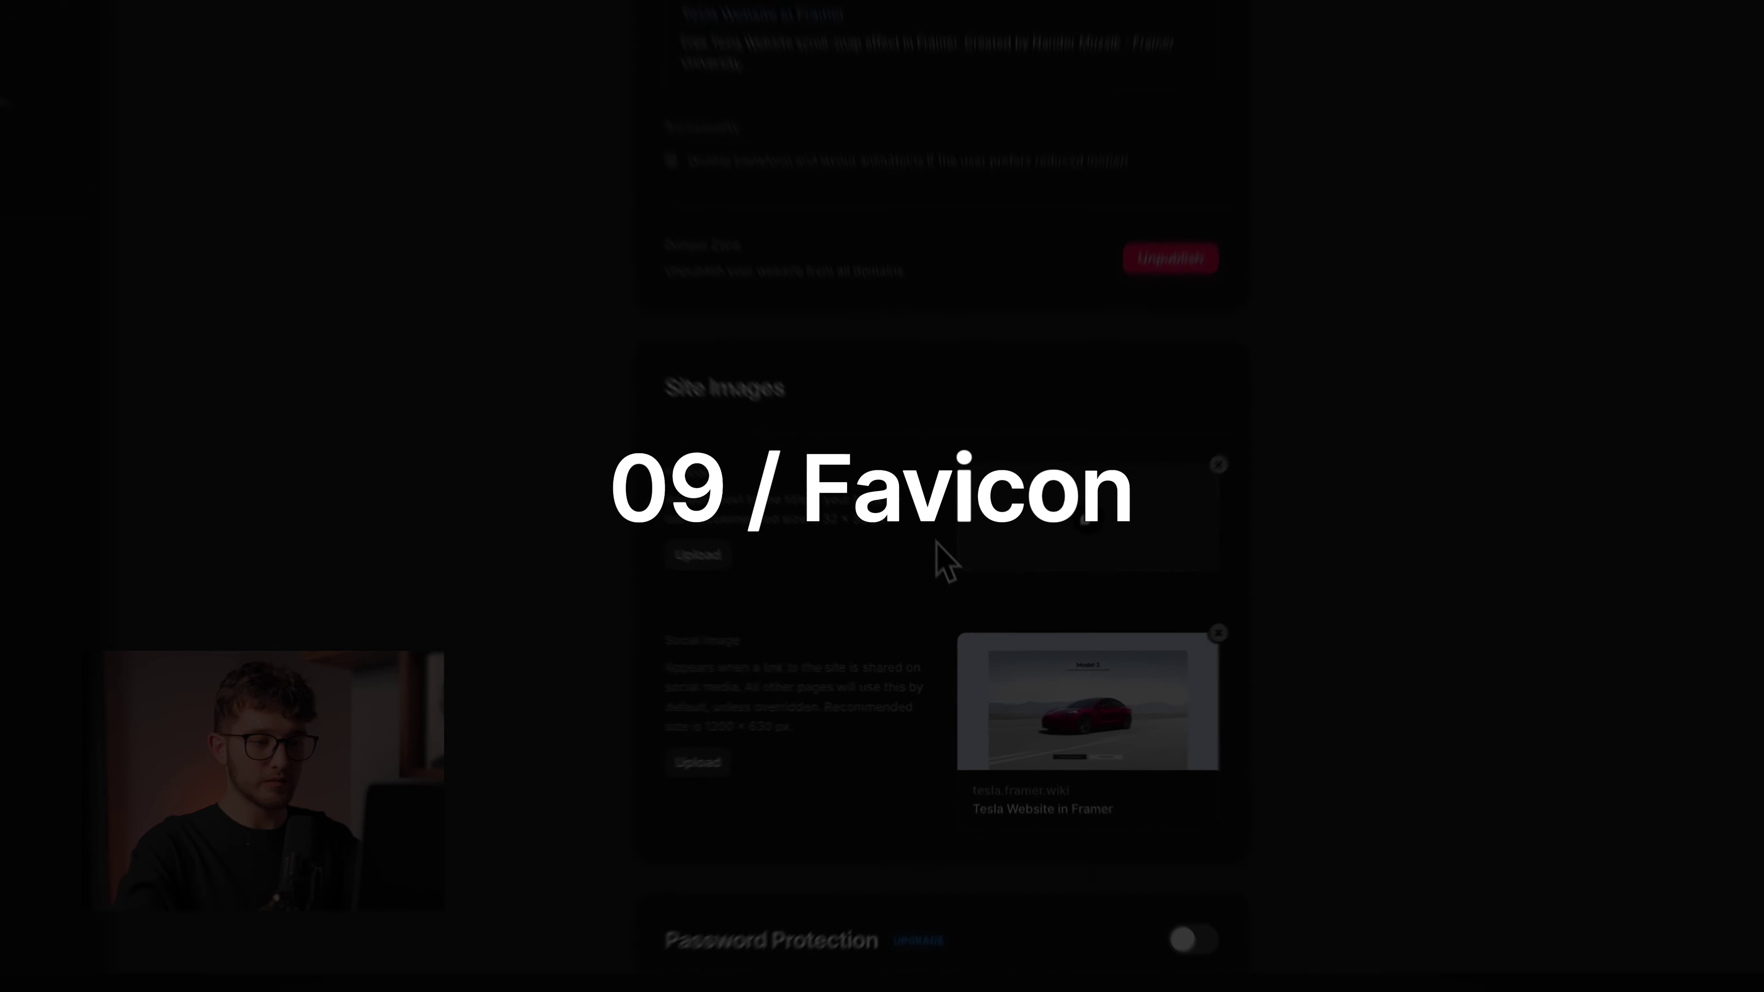
scroll(1020, 578, "down", 1)
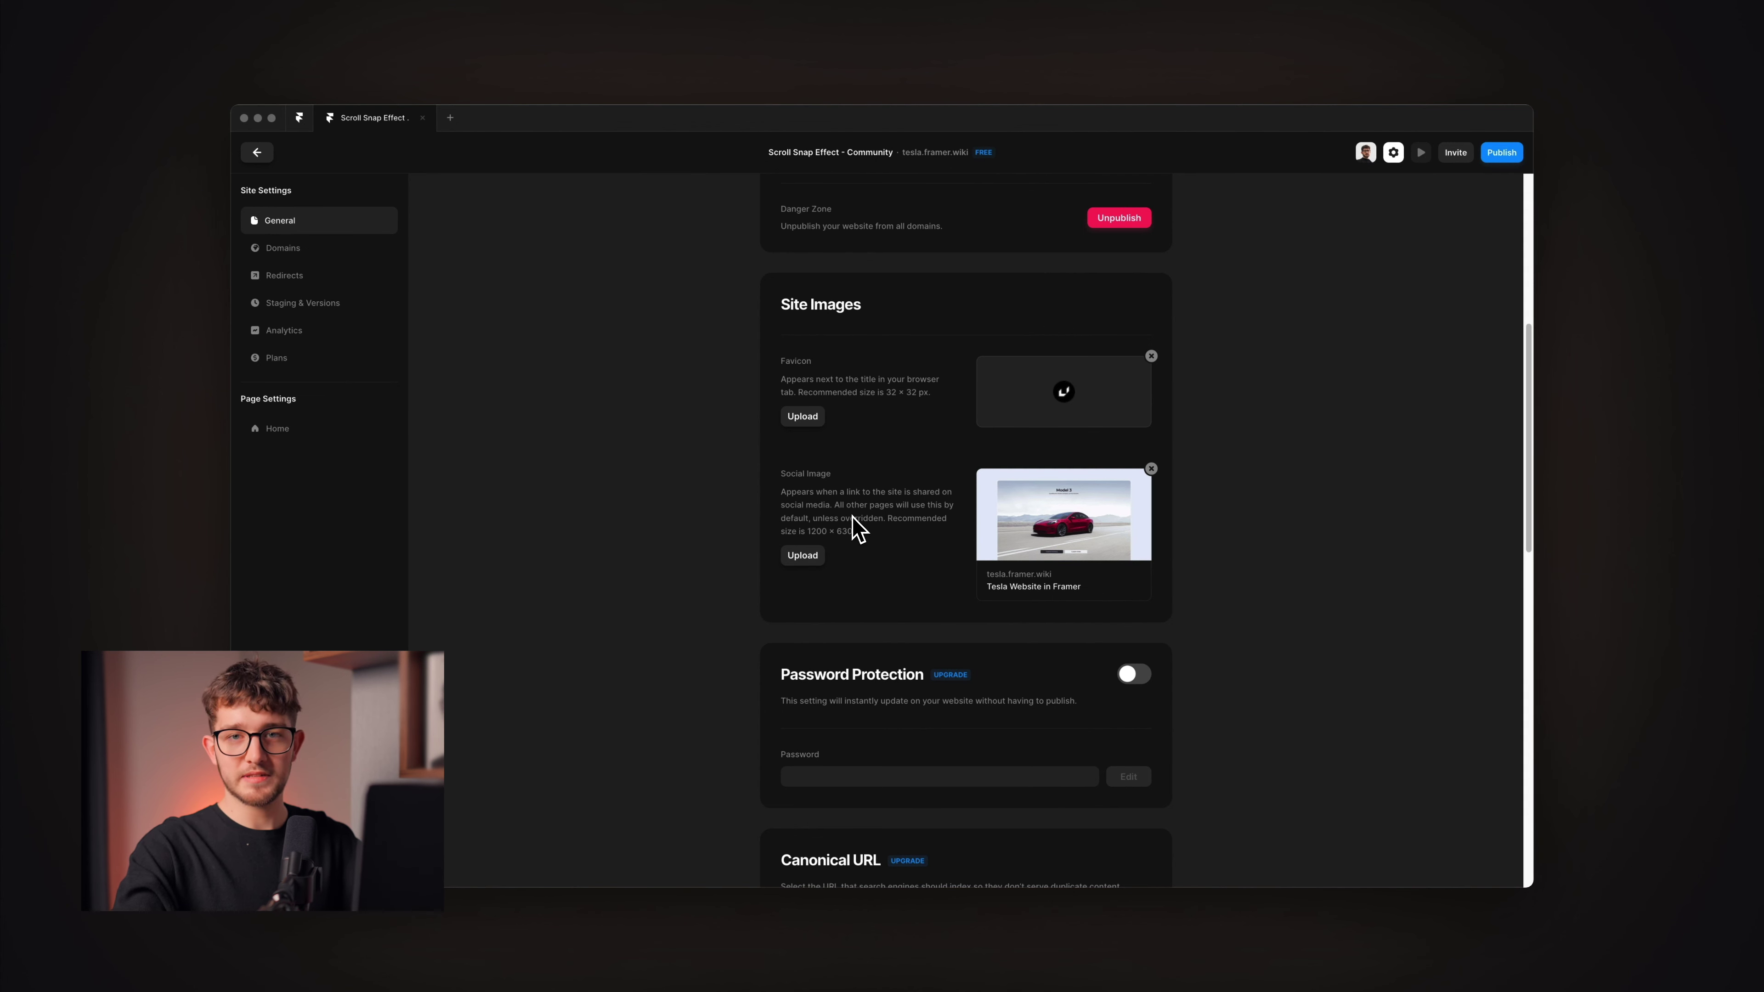
Step: Open the Home page settings and examine its title, page description, search visibility and page social image
scroll(694, 399, "up", 7)
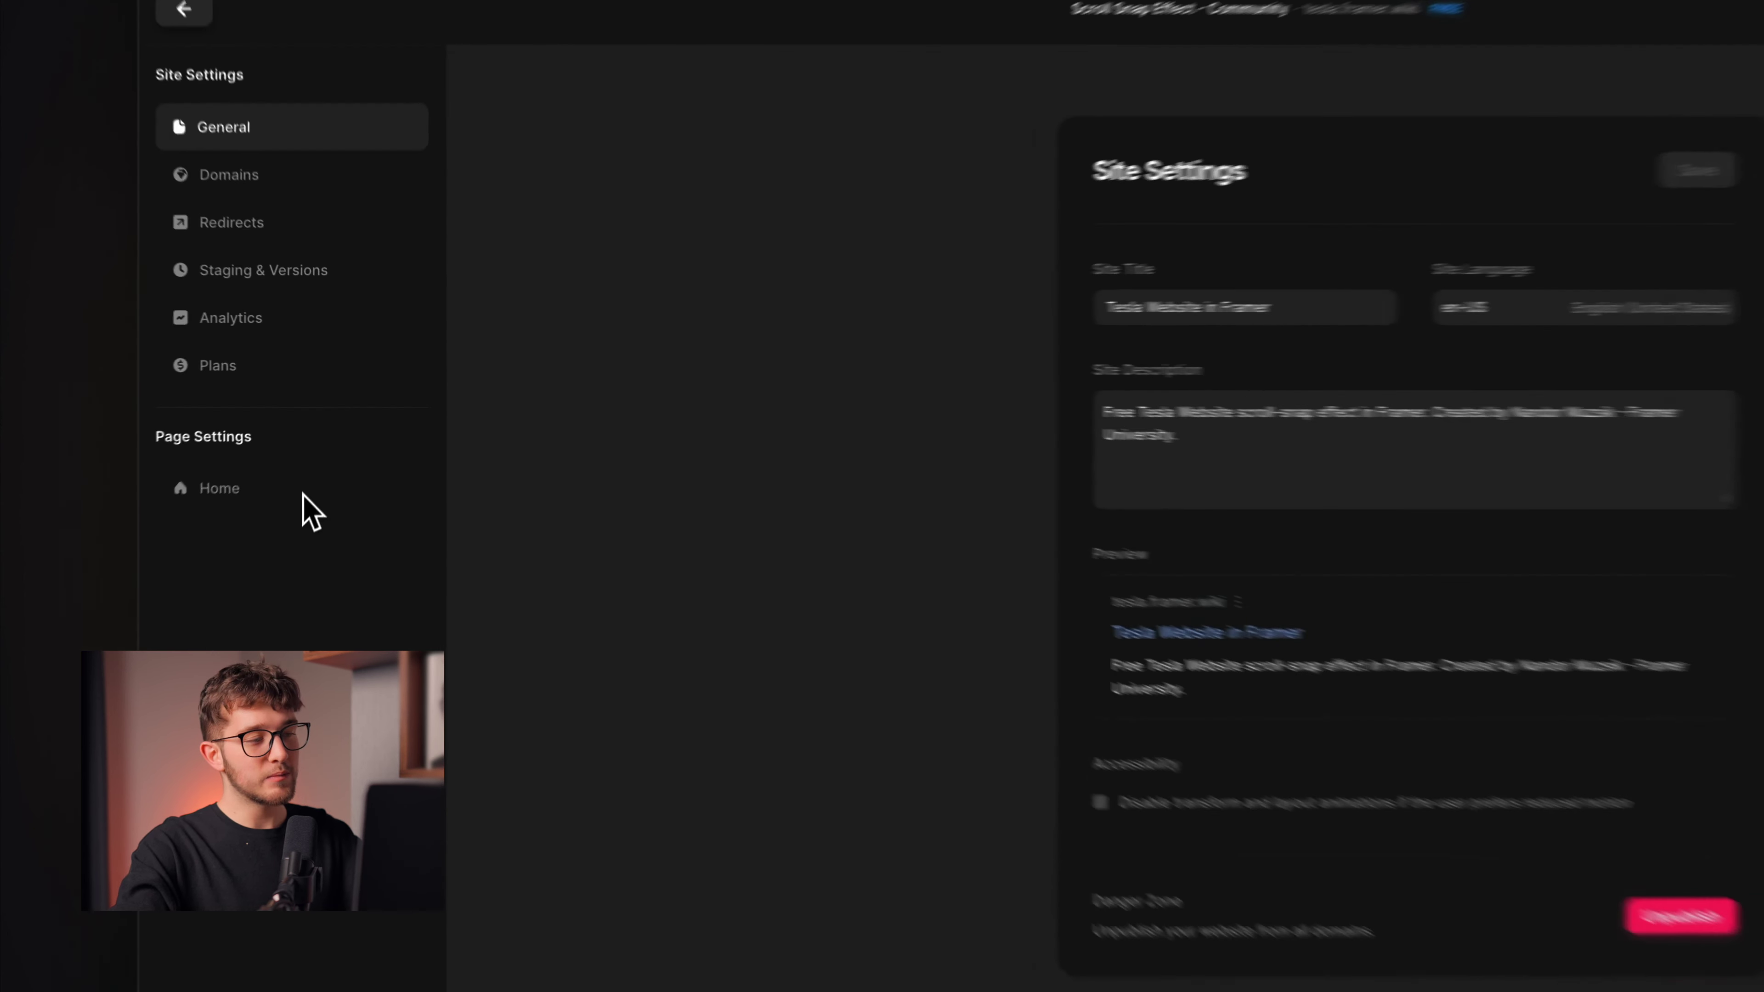
left_click(325, 432)
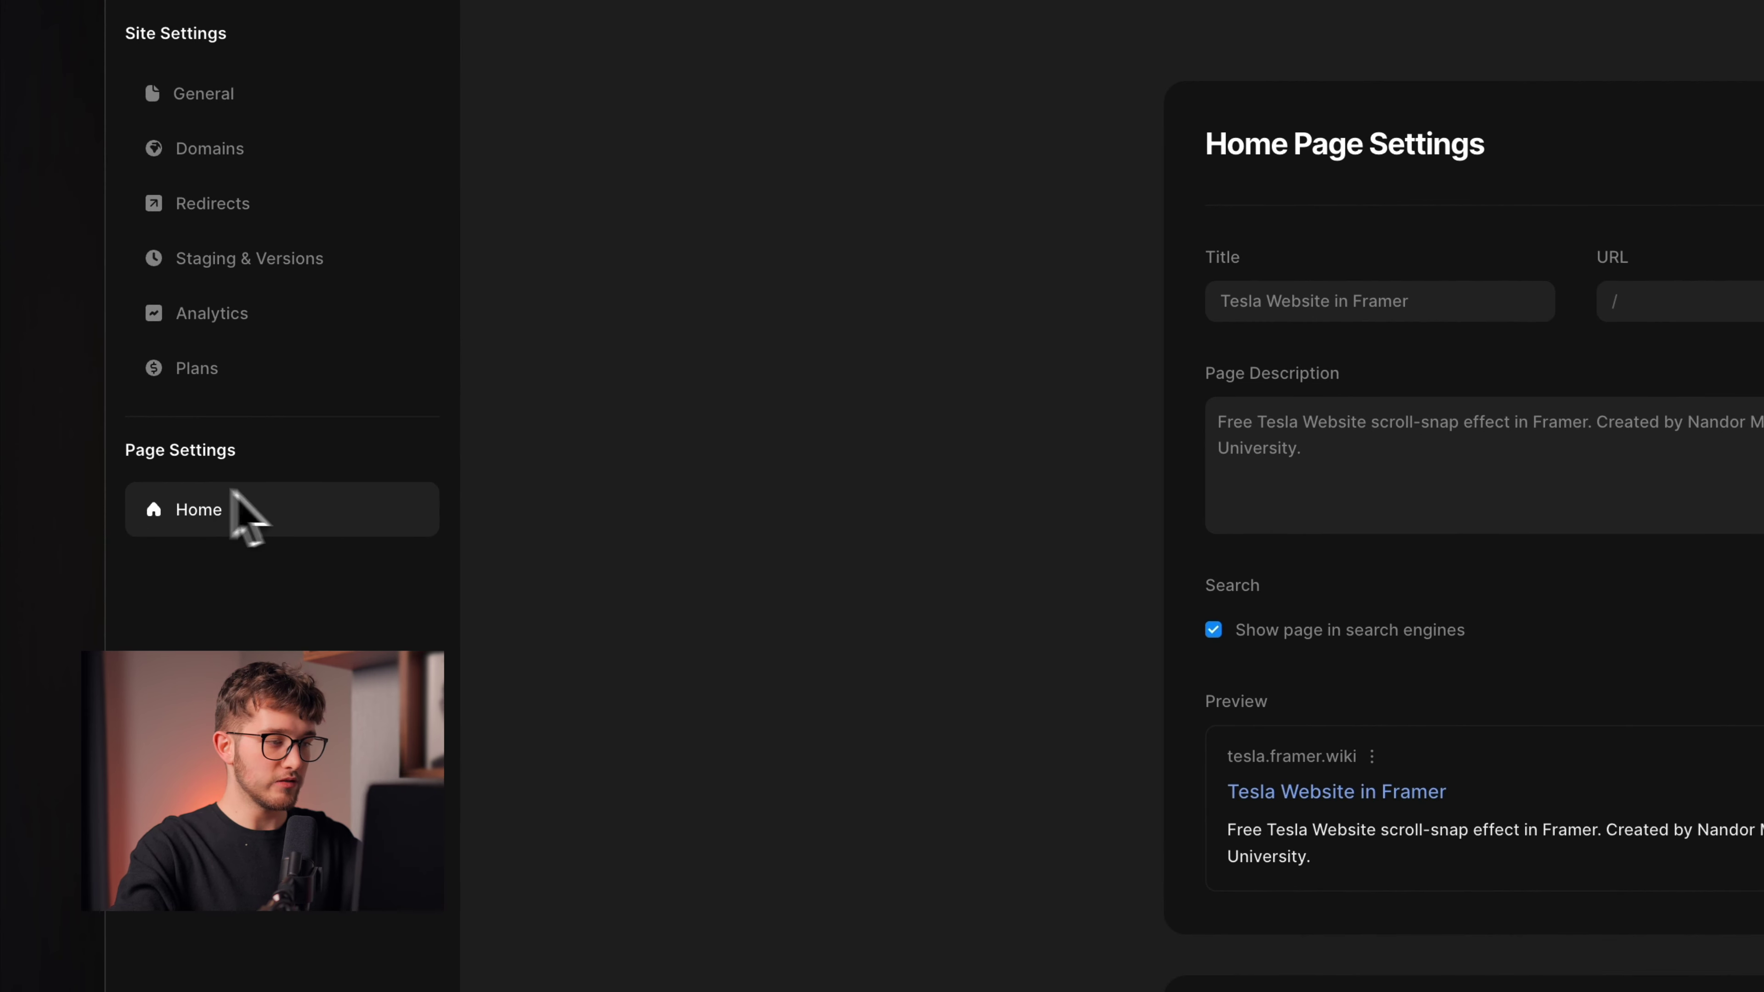
left_click(1343, 305)
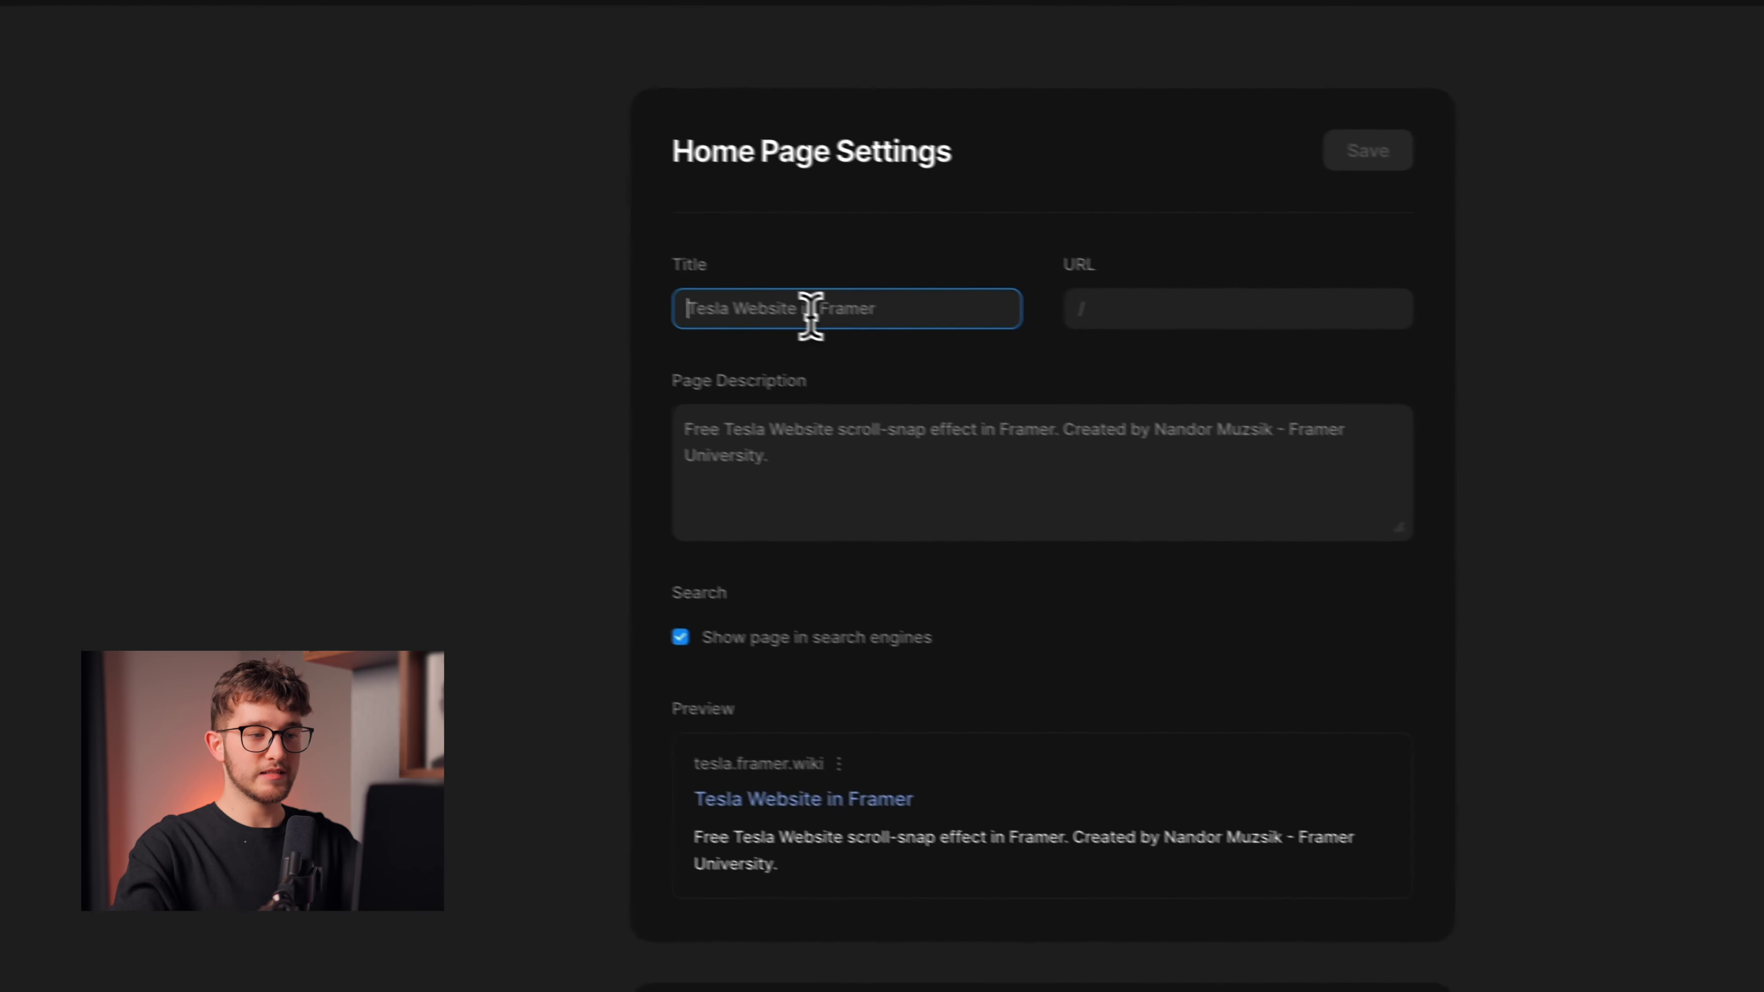
left_click(868, 450)
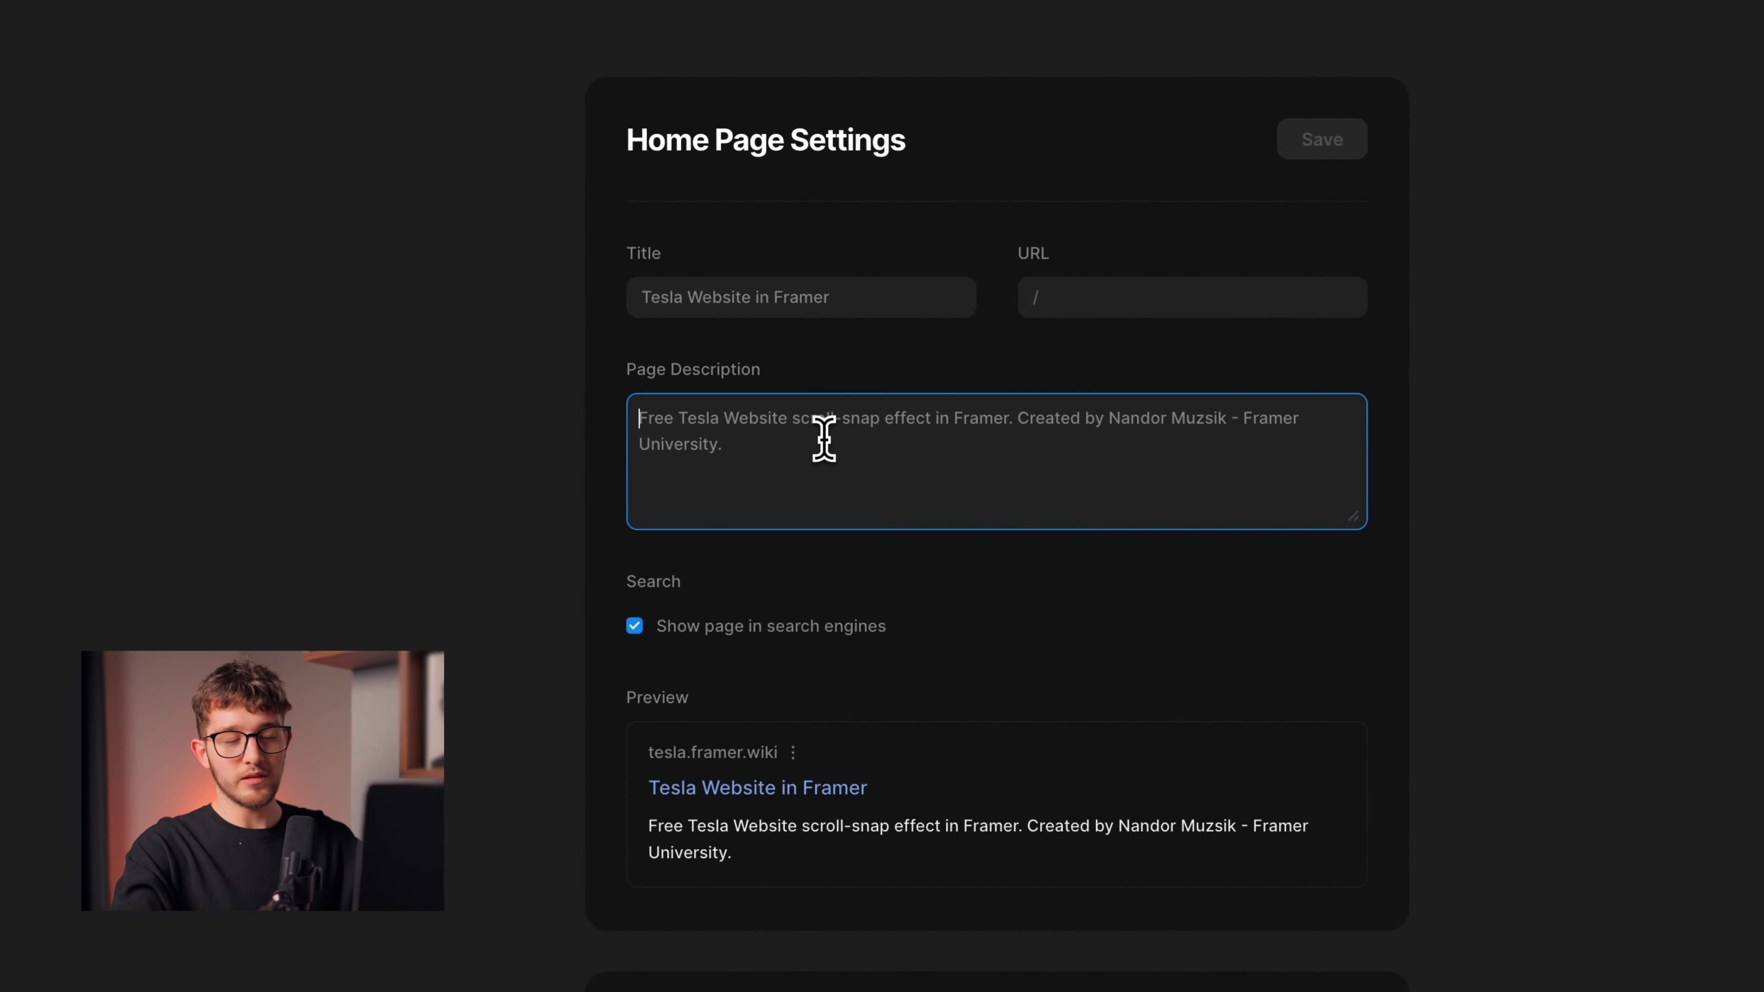
scroll(868, 452, "down", 2)
scroll(824, 439, "down", 5)
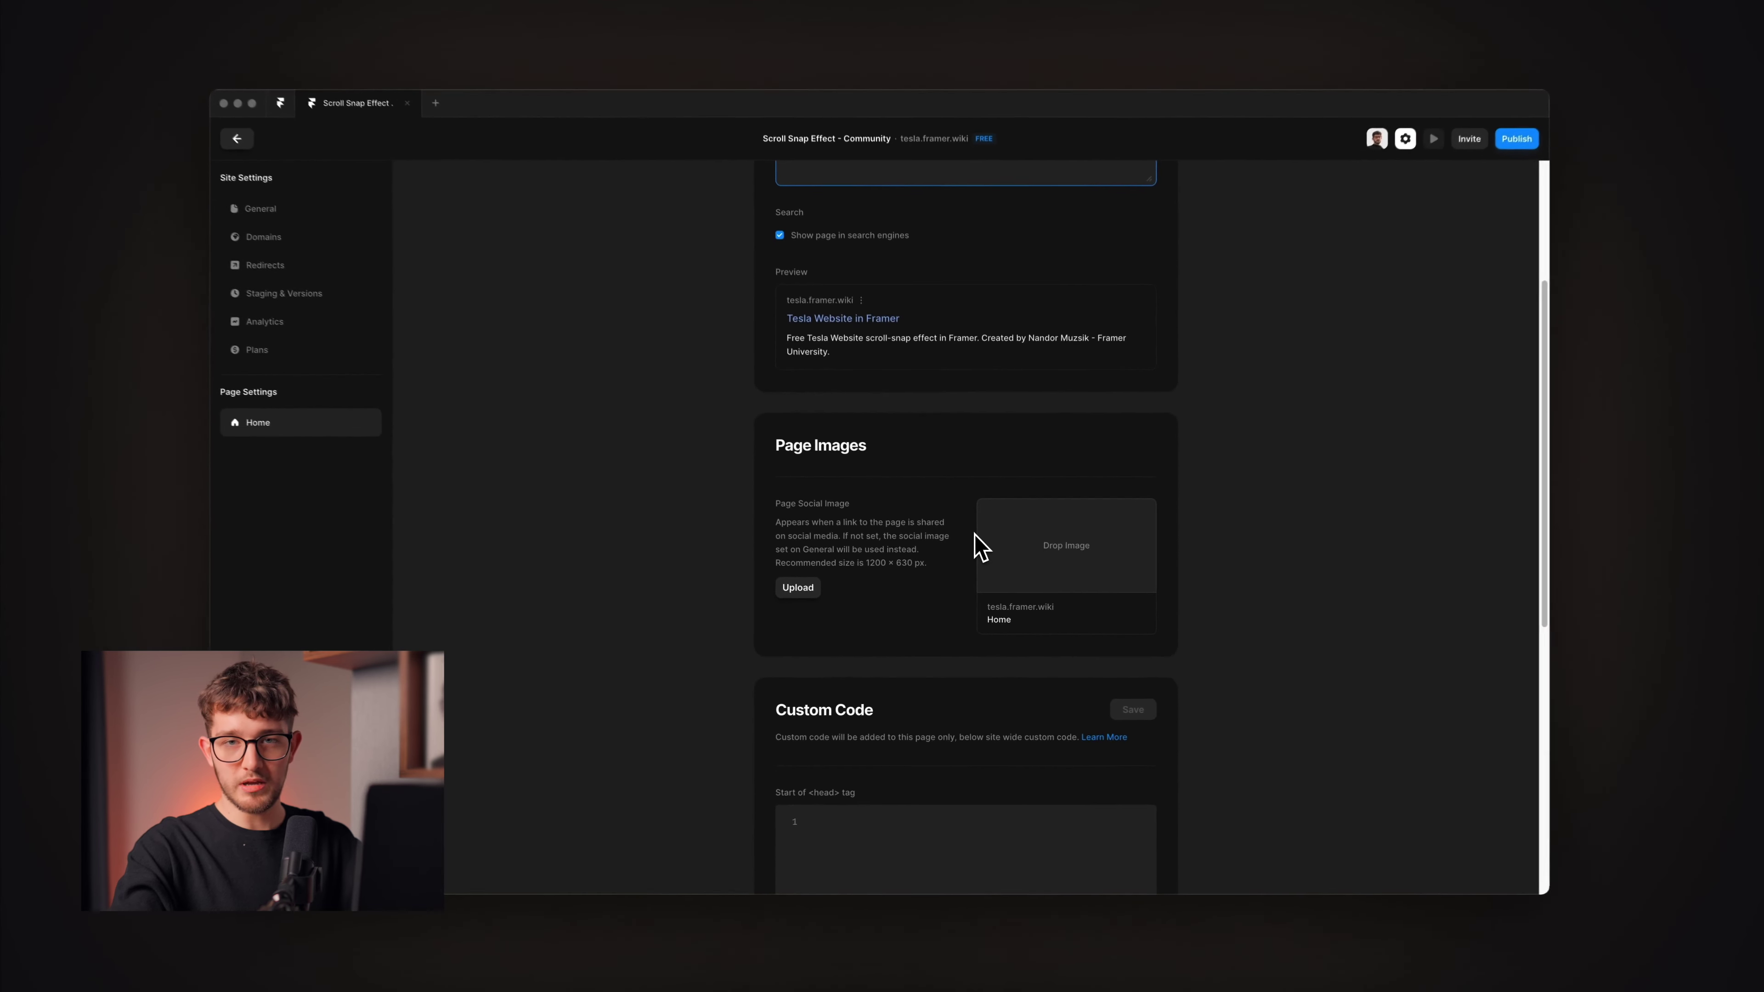
scroll(916, 545, "up", 3)
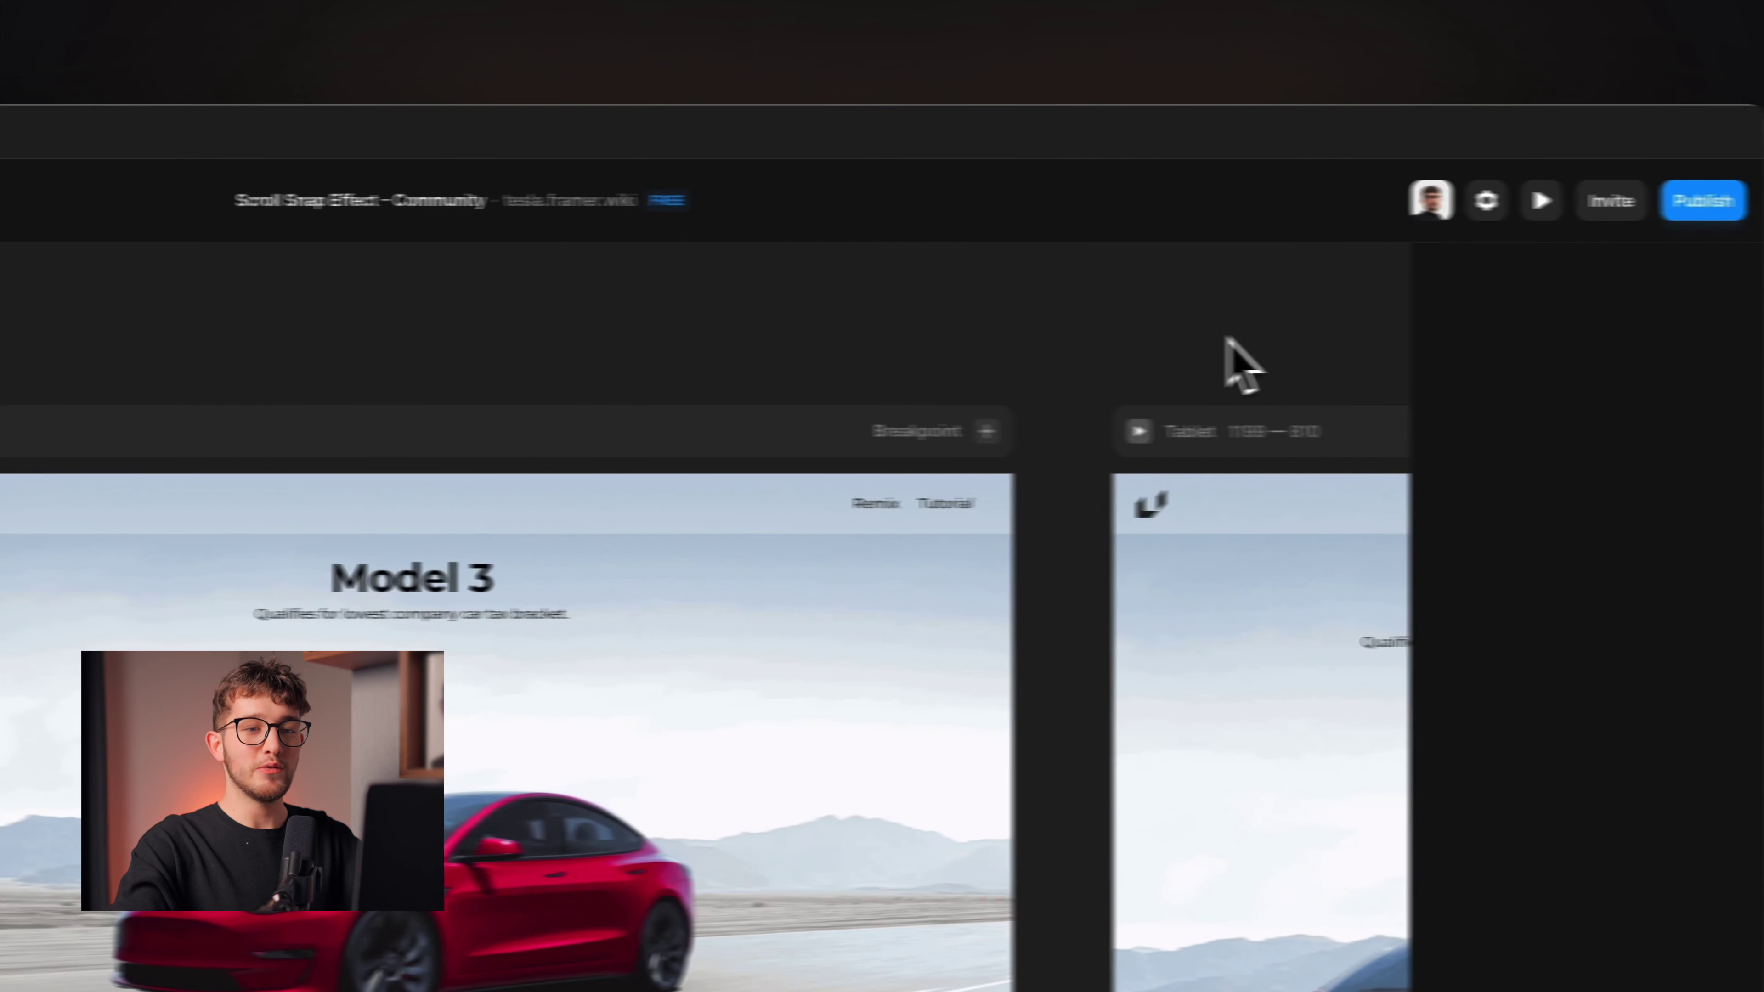
Step: Publish the site's latest changes to both of its domains
left_click(1596, 201)
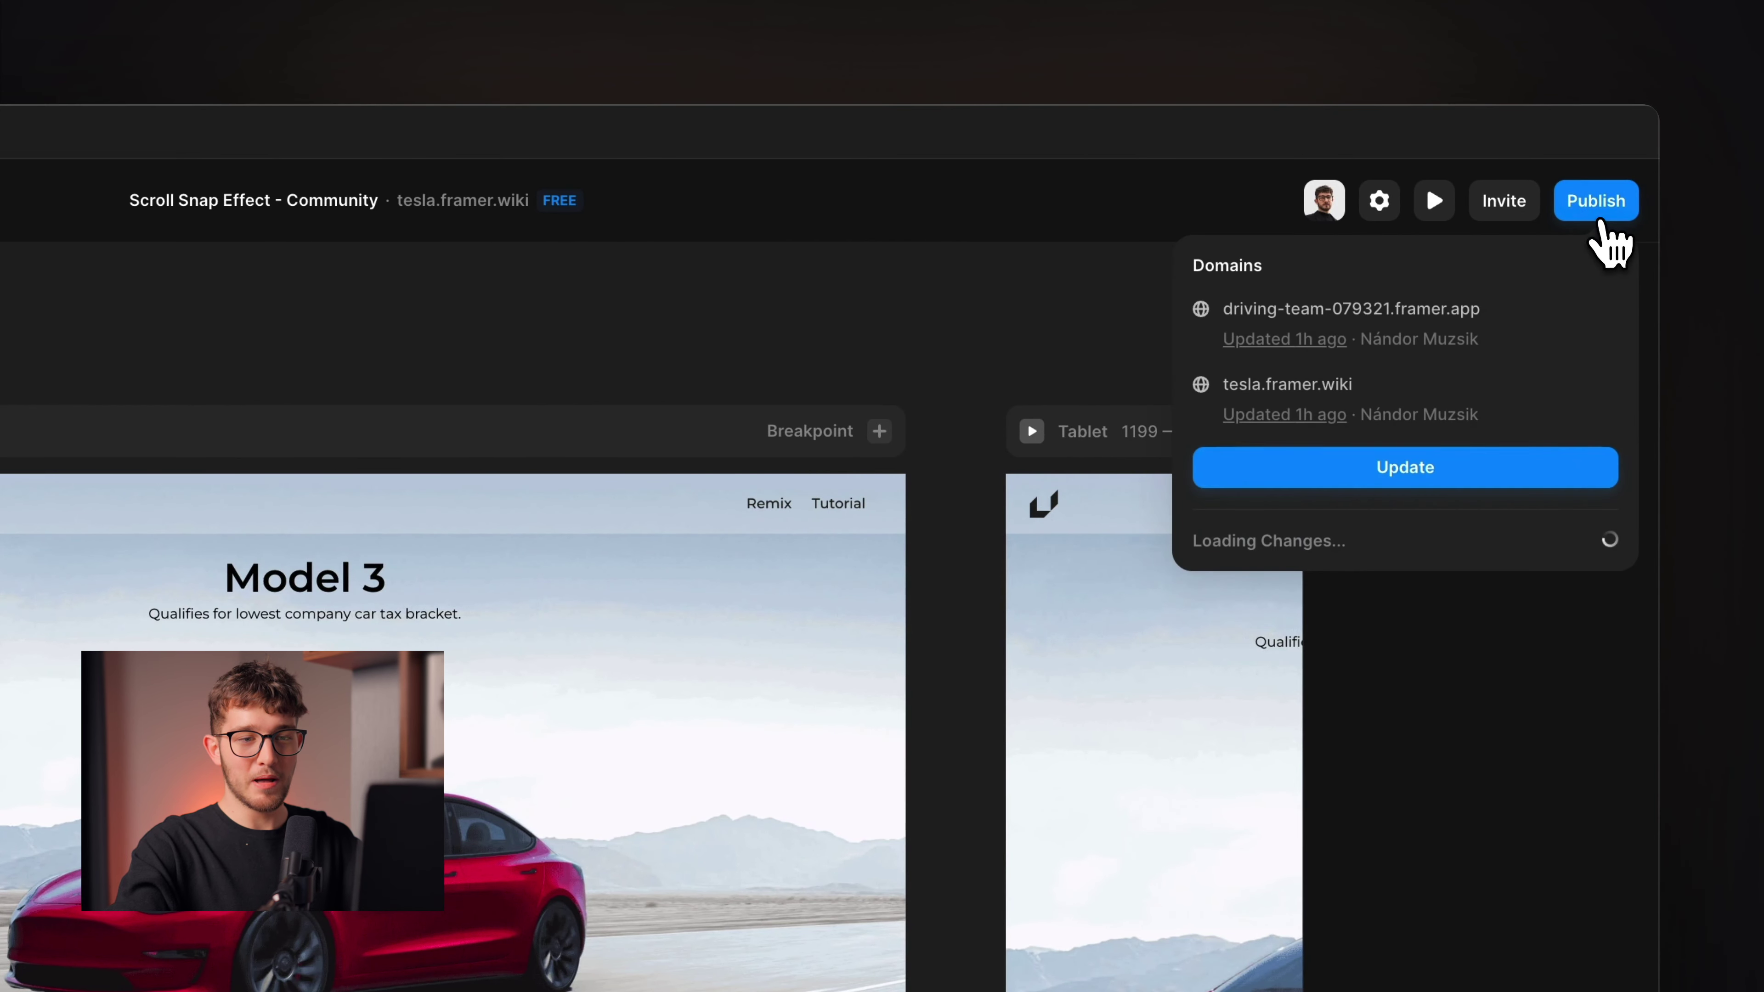
left_click(1421, 469)
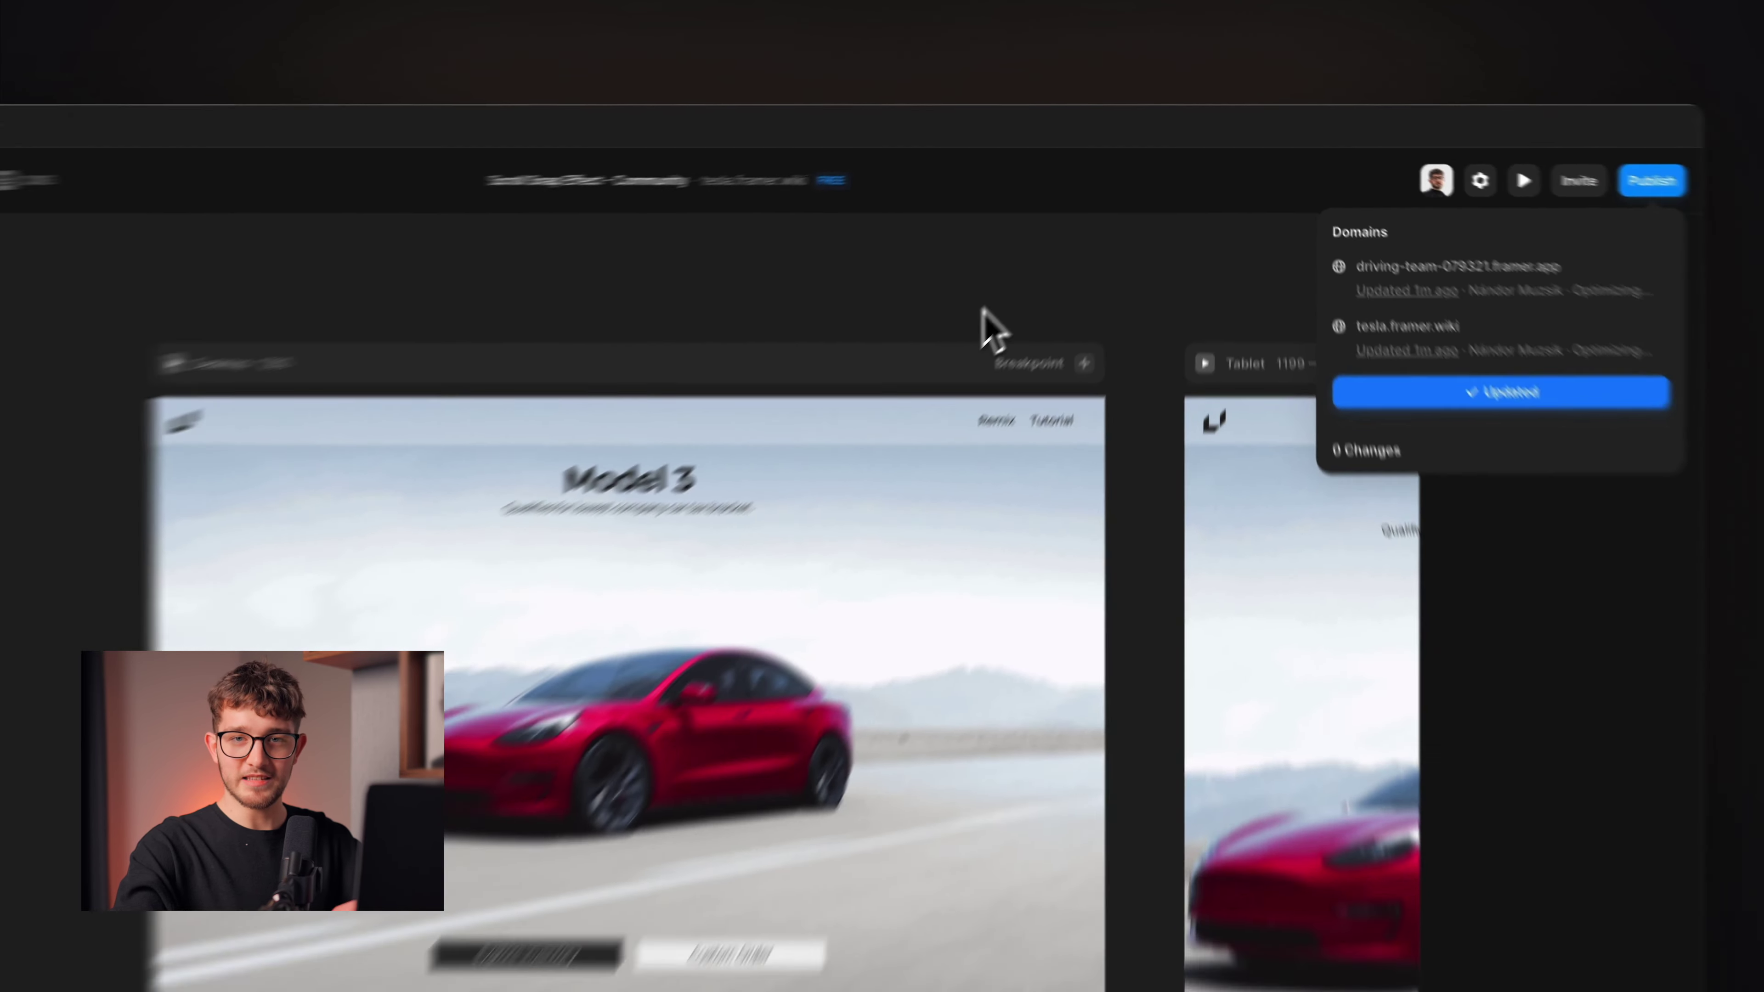